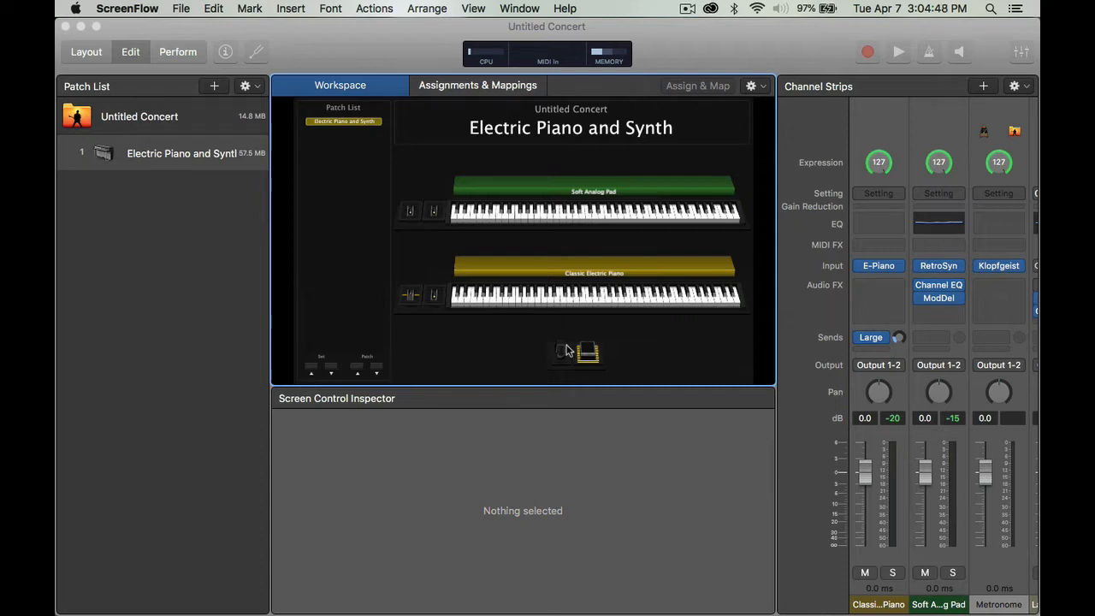
Switch to layout editing and add a MIDI Activity control in the lower-right corner of the concert layout
left_click(89, 56)
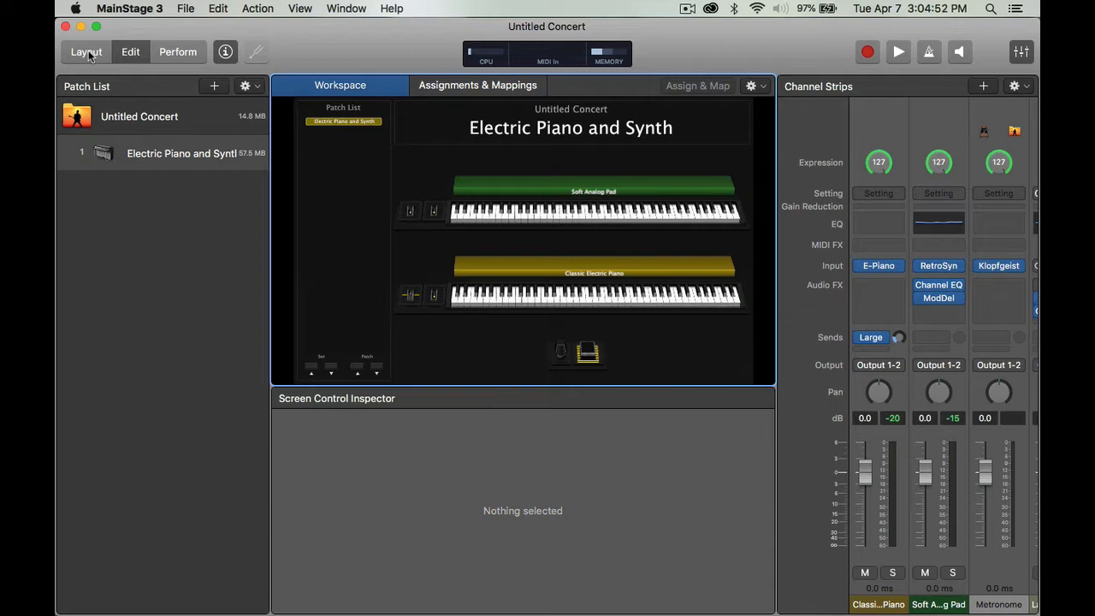
left_click(89, 55)
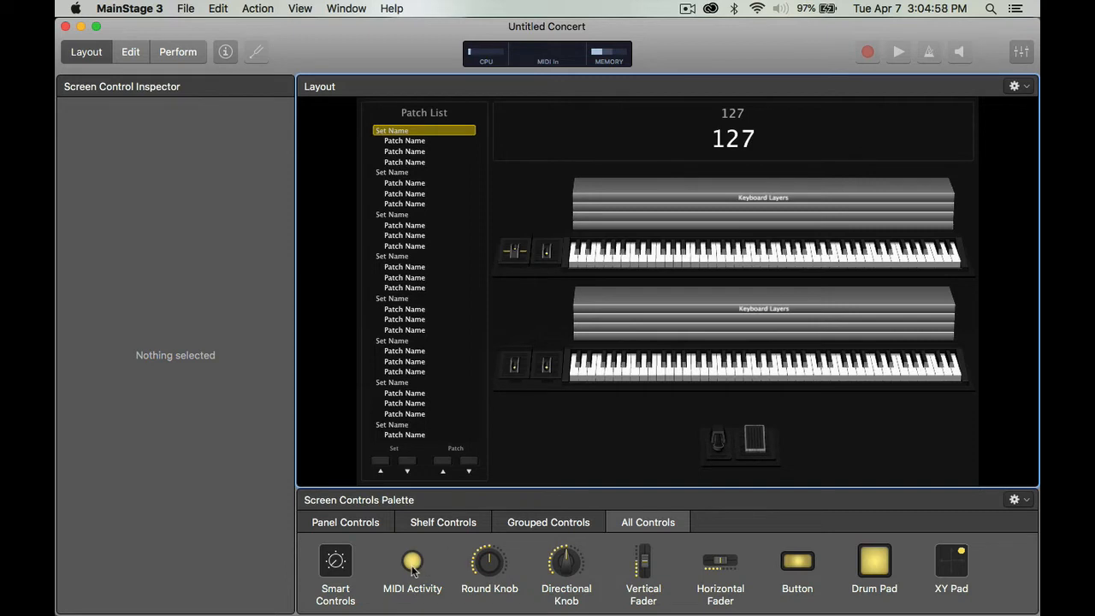
left_click_drag(412, 571, 960, 476)
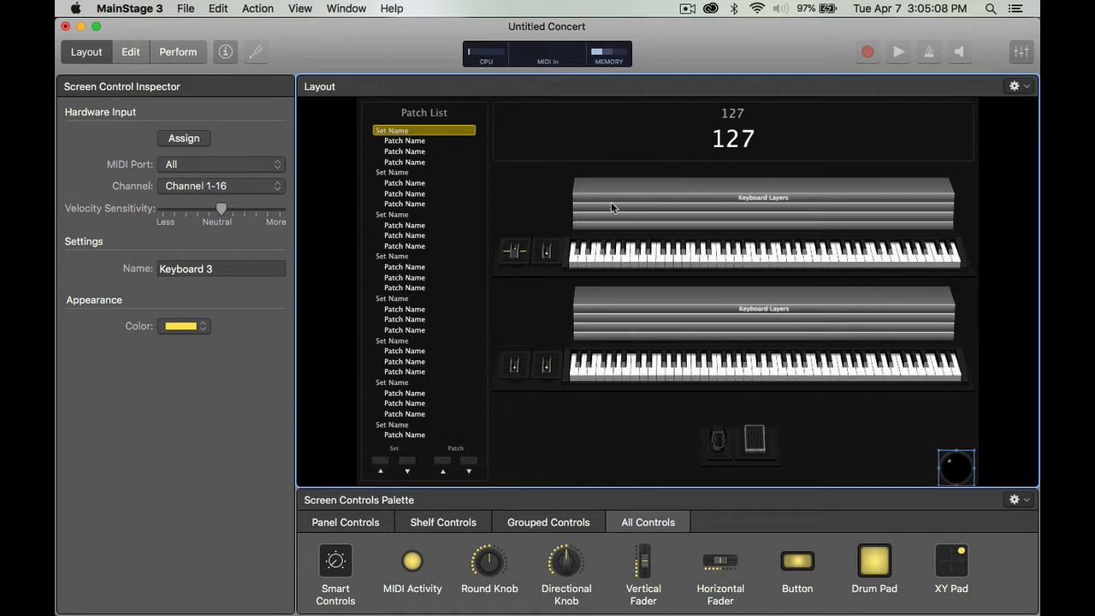
Assign the upper keyboard, its modulation wheel and its pitch bend wheel to the Oxygen 61 on Channel 1
left_click(614, 252)
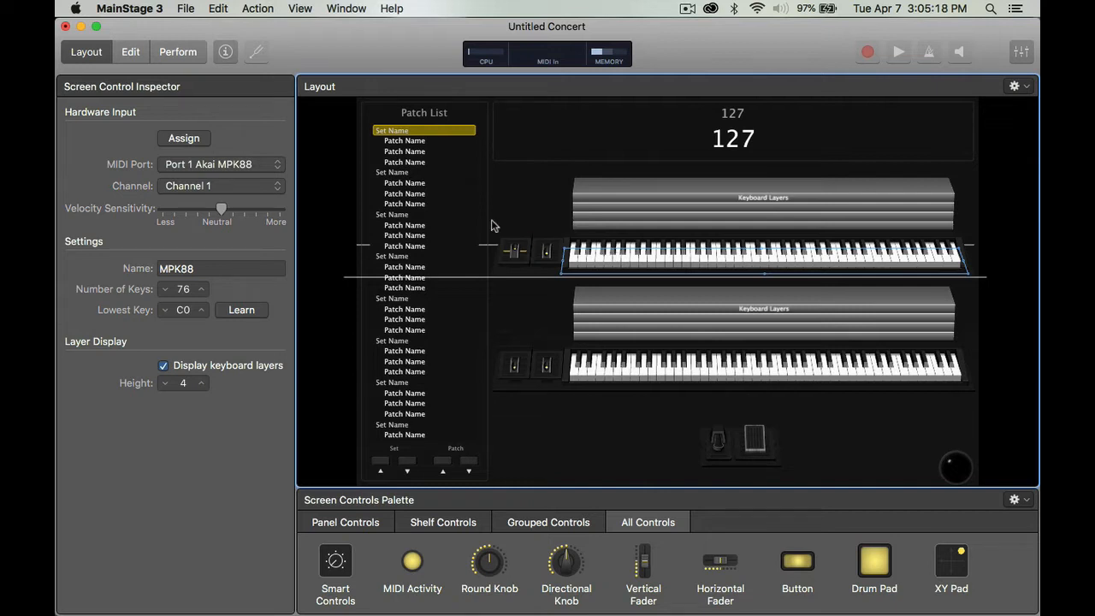
left_click(188, 139)
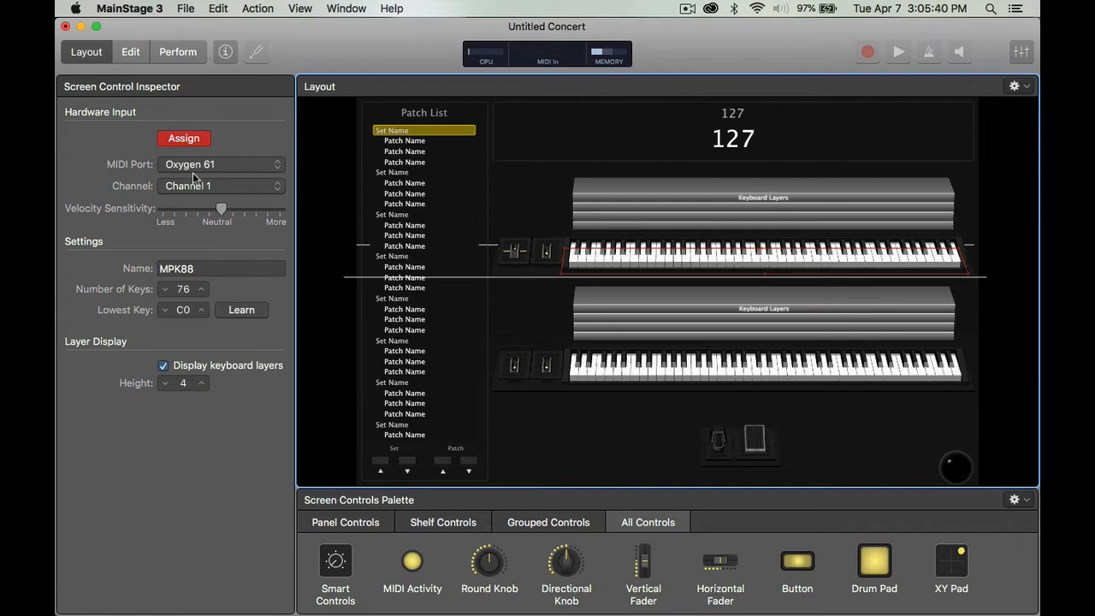
left_click(545, 257)
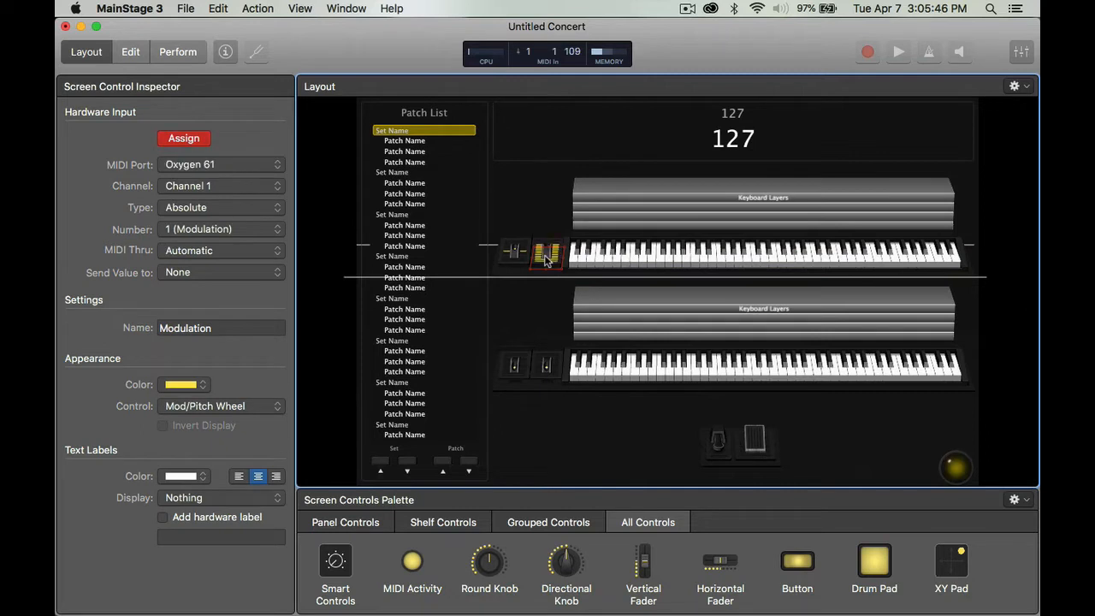
left_click(513, 254)
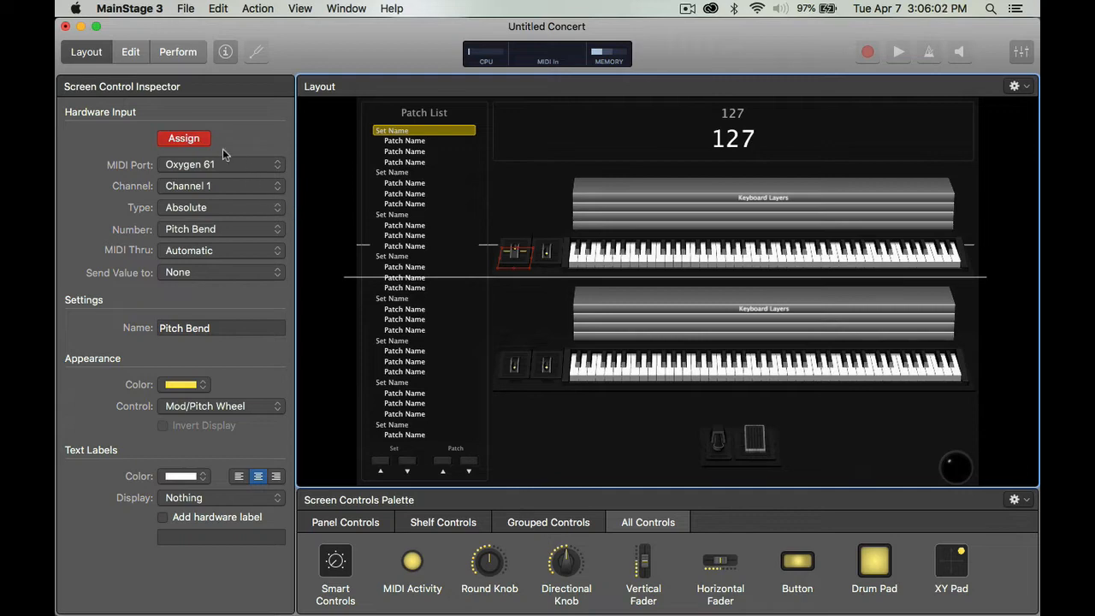
left_click(199, 140)
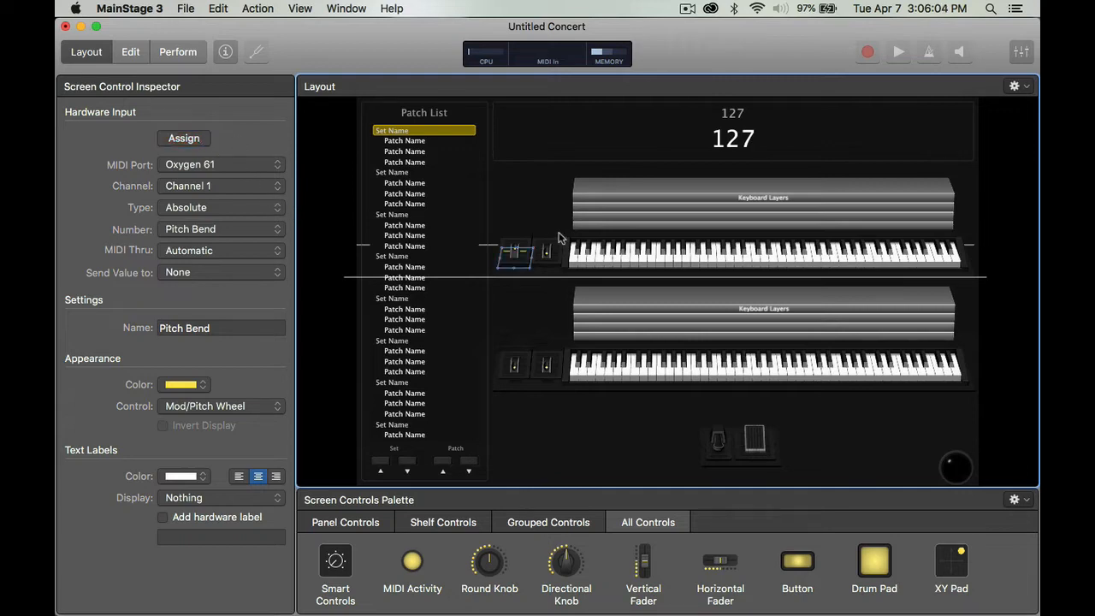
Turn off the upper keyboard's layer display and rename the keyboard OXYGEN 61
left_click(654, 200)
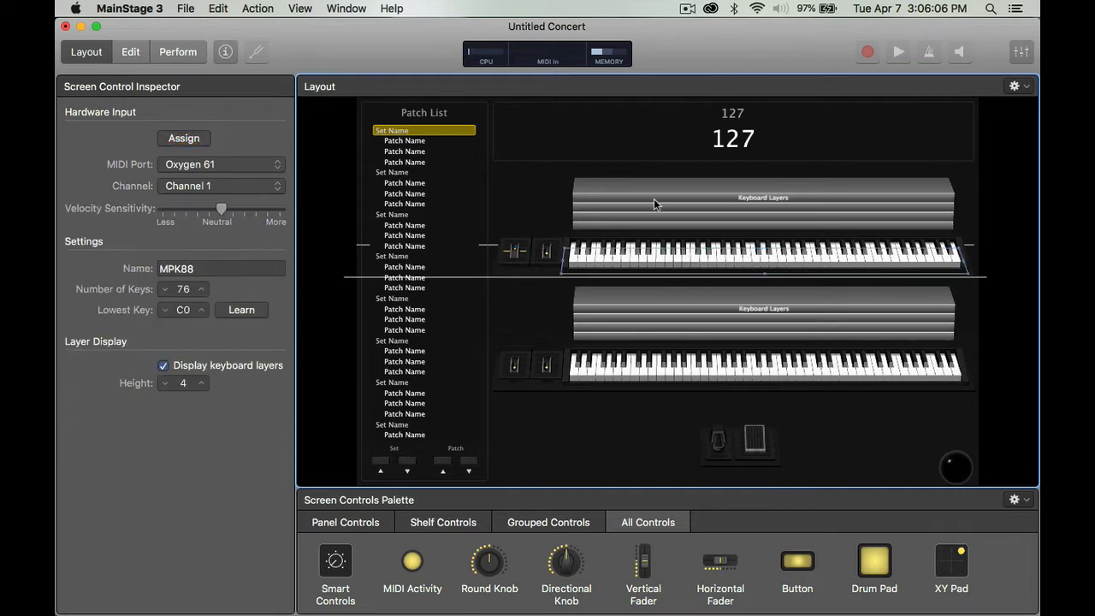
left_click(164, 367)
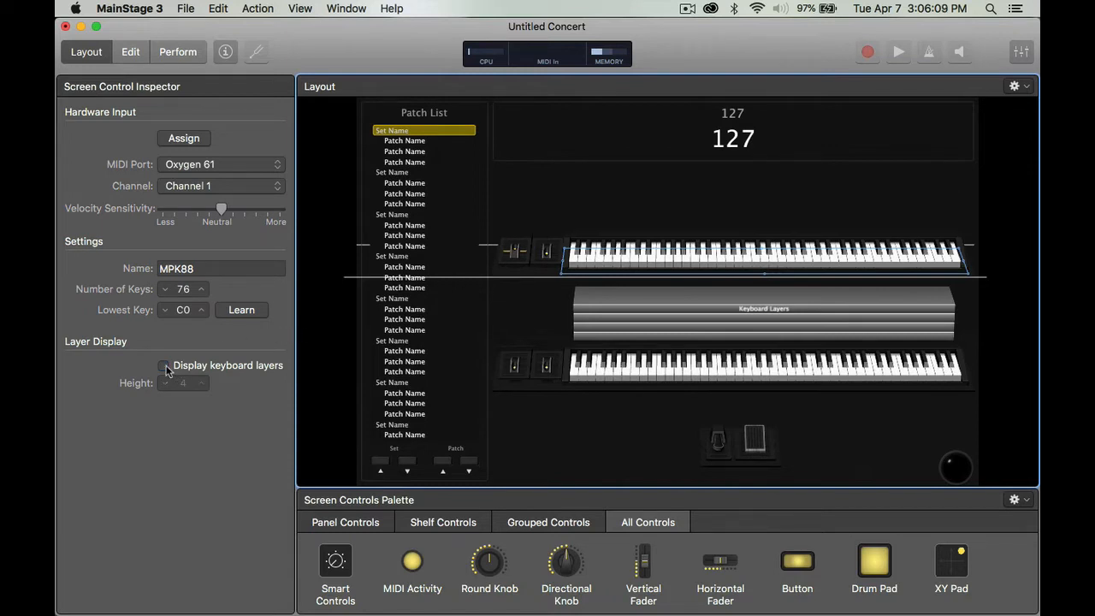
double_click(175, 271)
type("O")
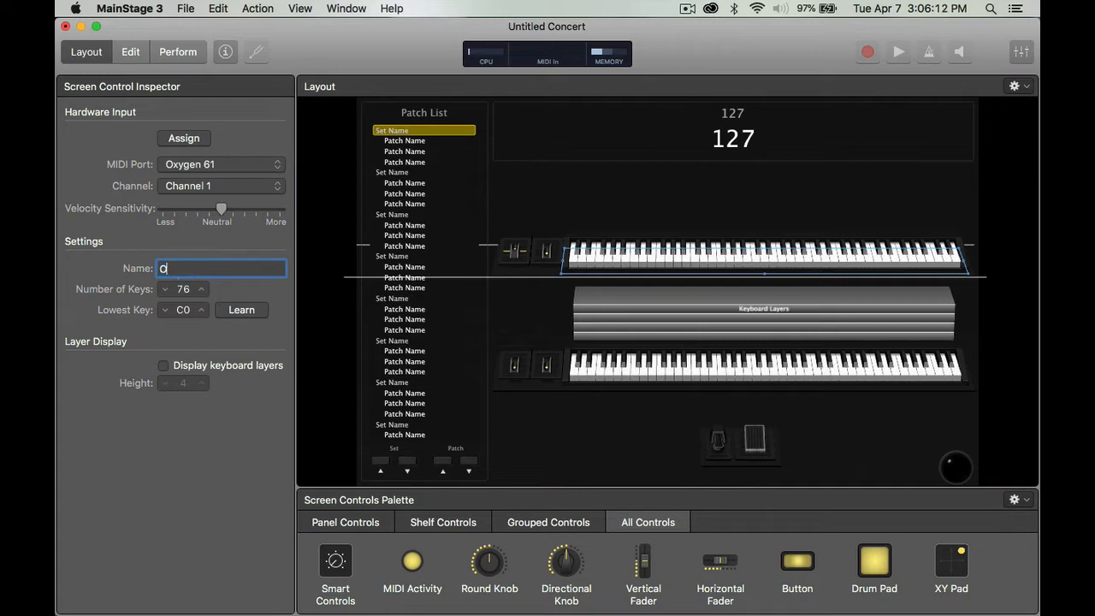
type("XYGEN 61")
key("Return")
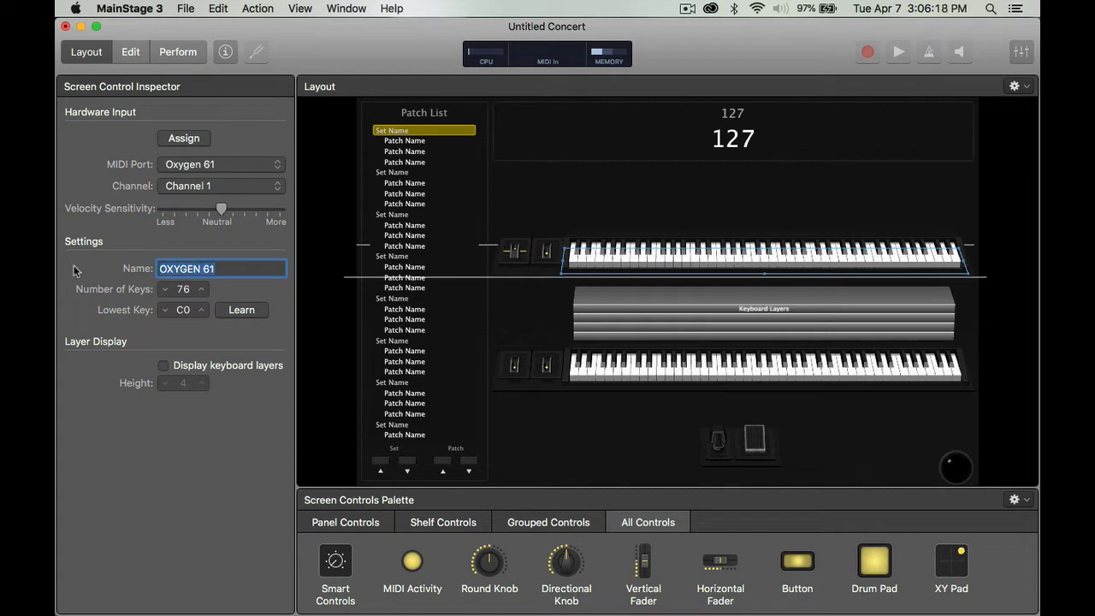
Set the upper keyboard's number of keys to 61
double_click(184, 290)
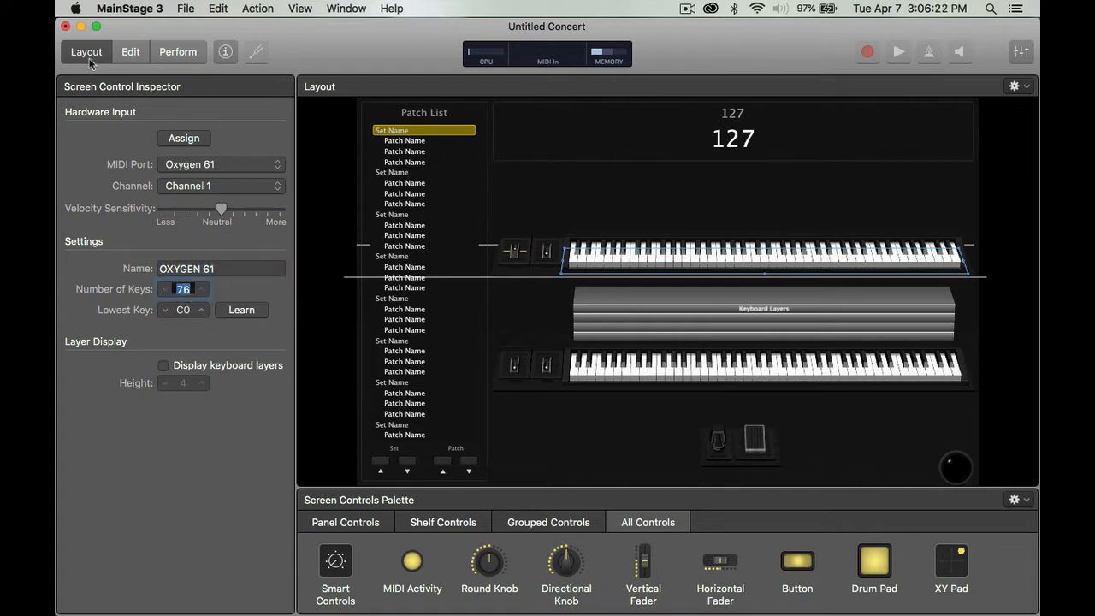
type("61")
key("Return")
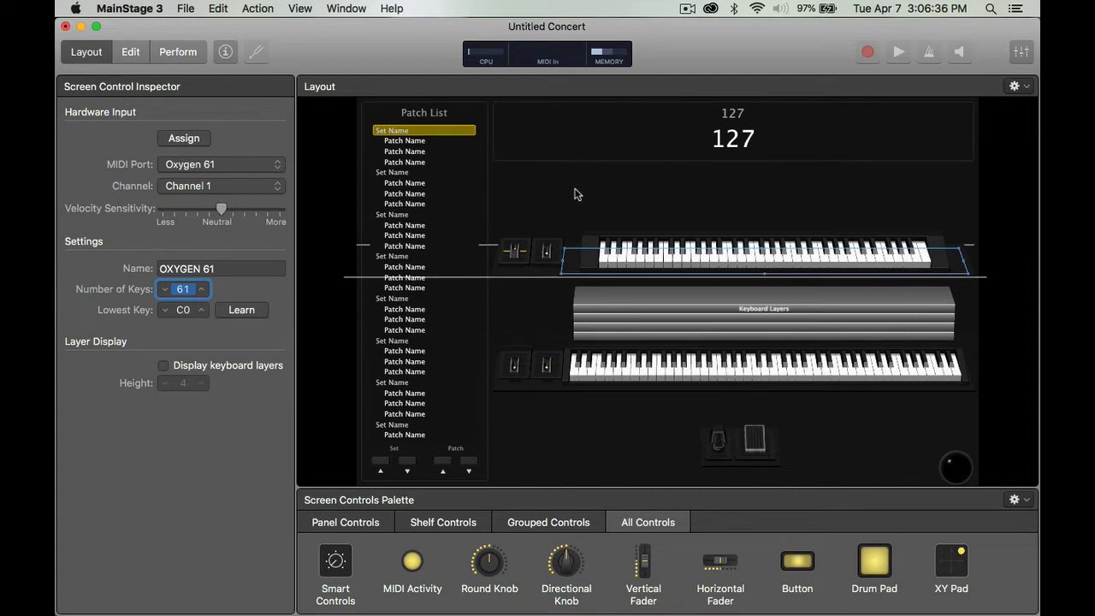
Delete the two text displays and their background panel above the upper keyboard
left_click(590, 147)
key("Delete")
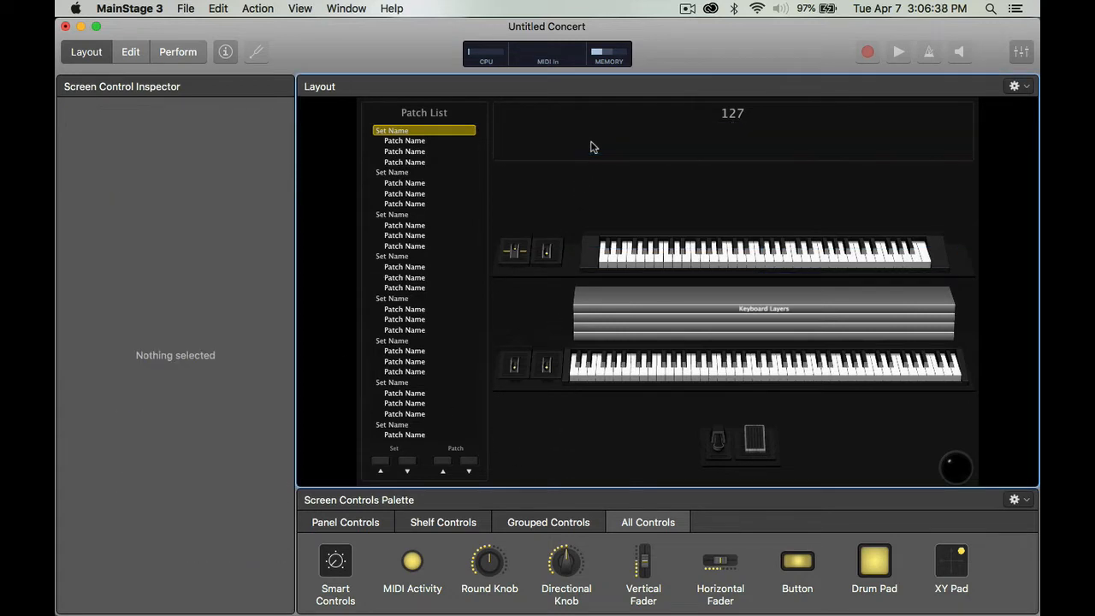
left_click(593, 148)
key("Delete")
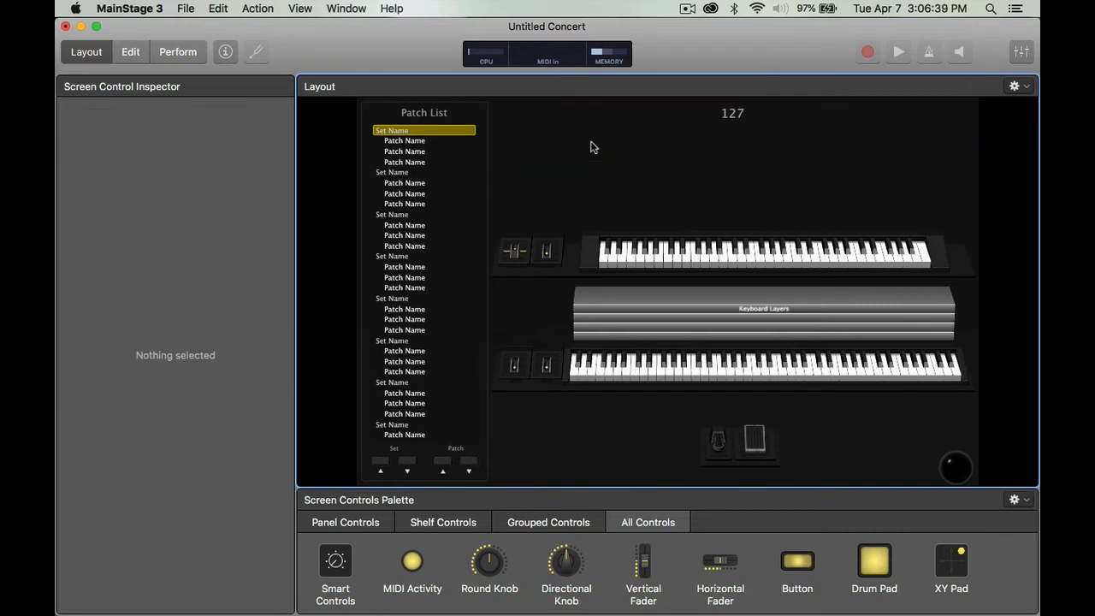
left_click(723, 118)
key("Delete")
Add a group of 9 Vertical Faders in the empty space above the upper keyboard
left_click(526, 526)
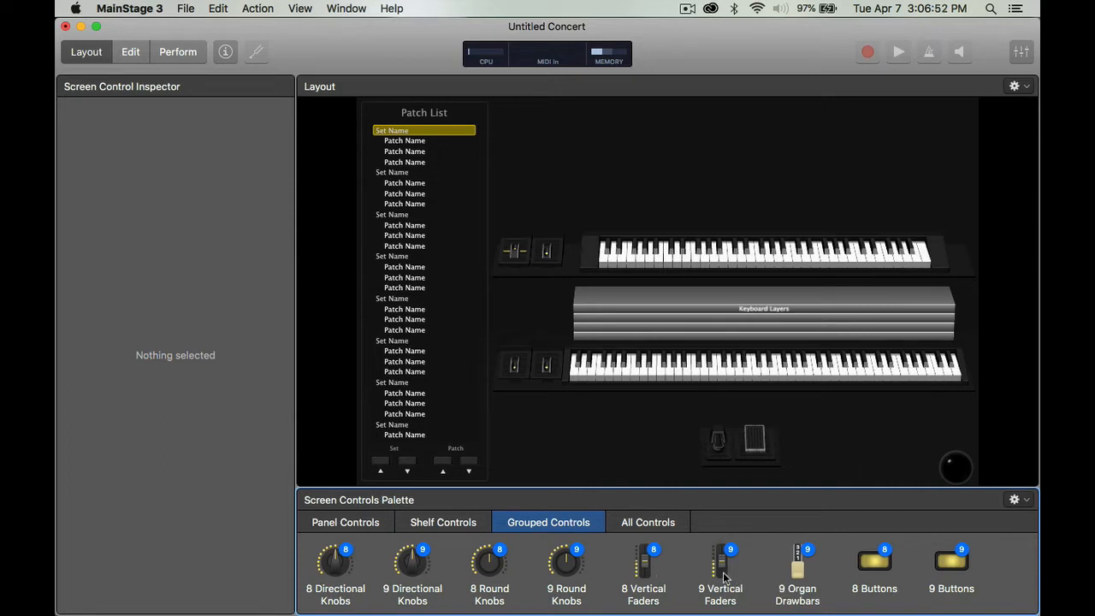
left_click_drag(724, 578, 945, 175)
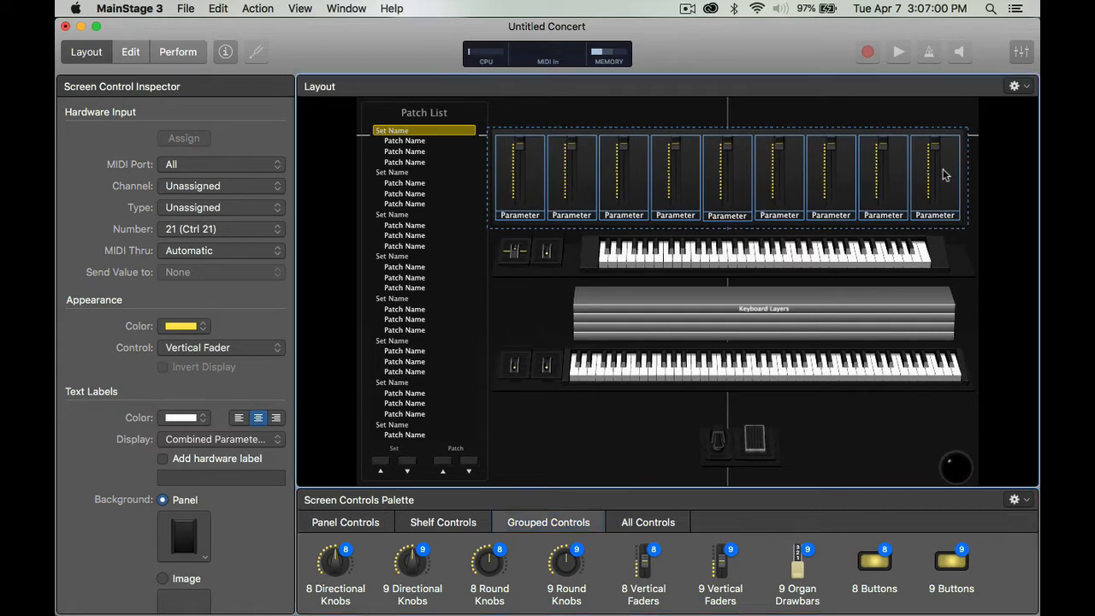
left_click(967, 256)
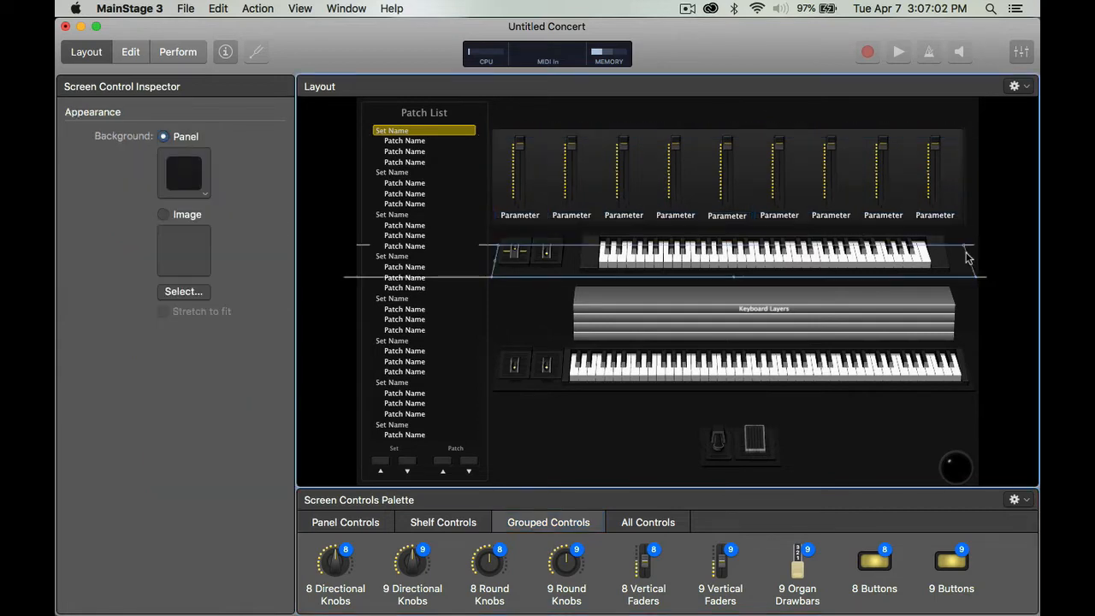
Assign the nine vertical faders, in order, to Oxygen 61 controllers 74, 71, 91, 93, 73, 72, 5, 84 and 7
left_click(514, 185)
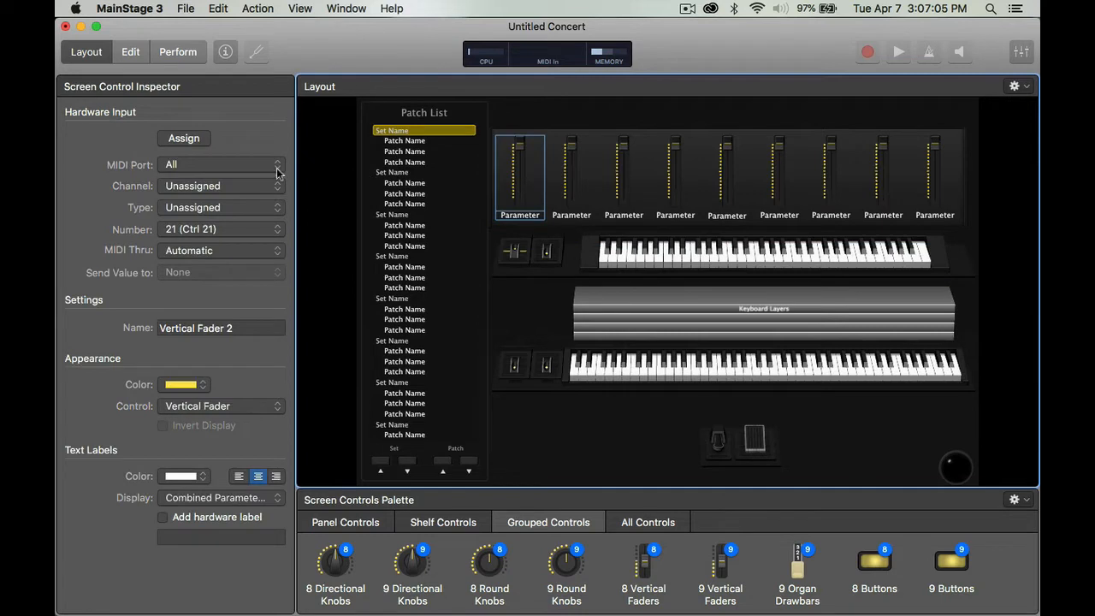
left_click(188, 142)
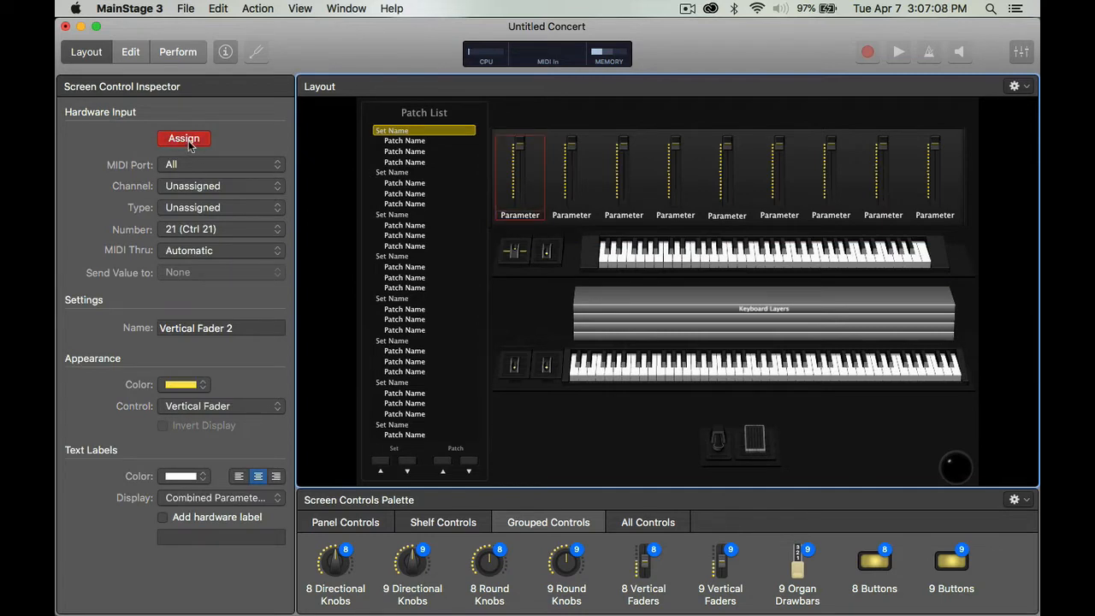
left_click(569, 147)
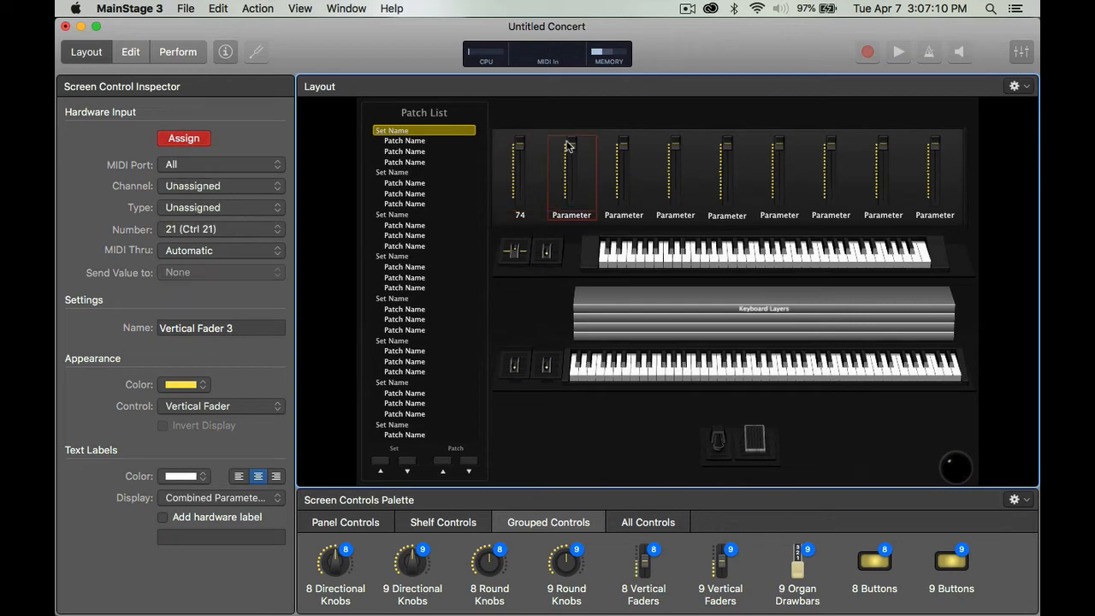
left_click(629, 152)
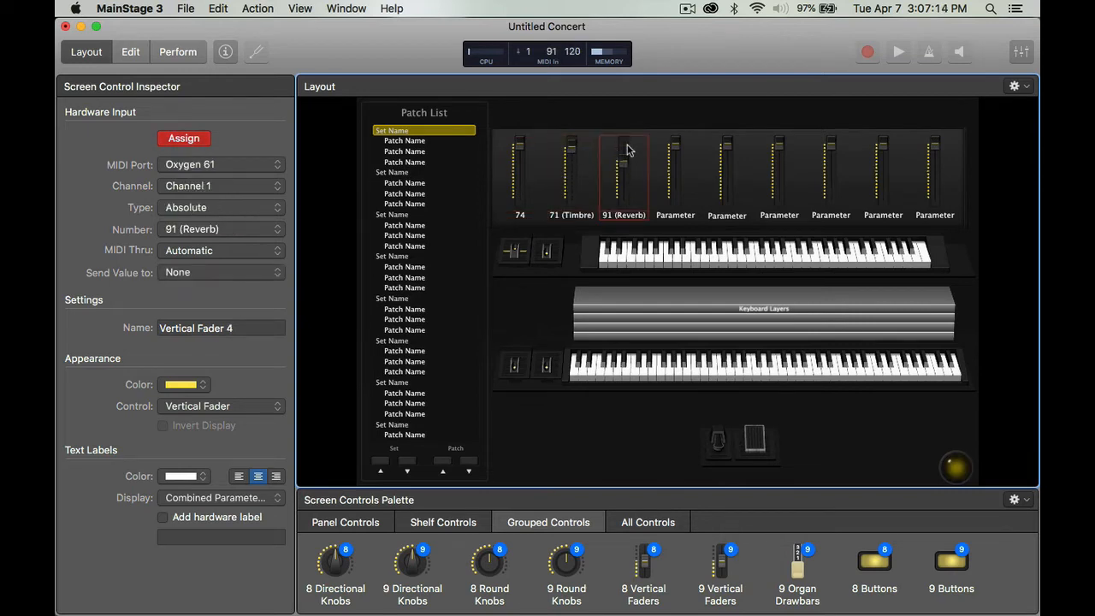
left_click(671, 152)
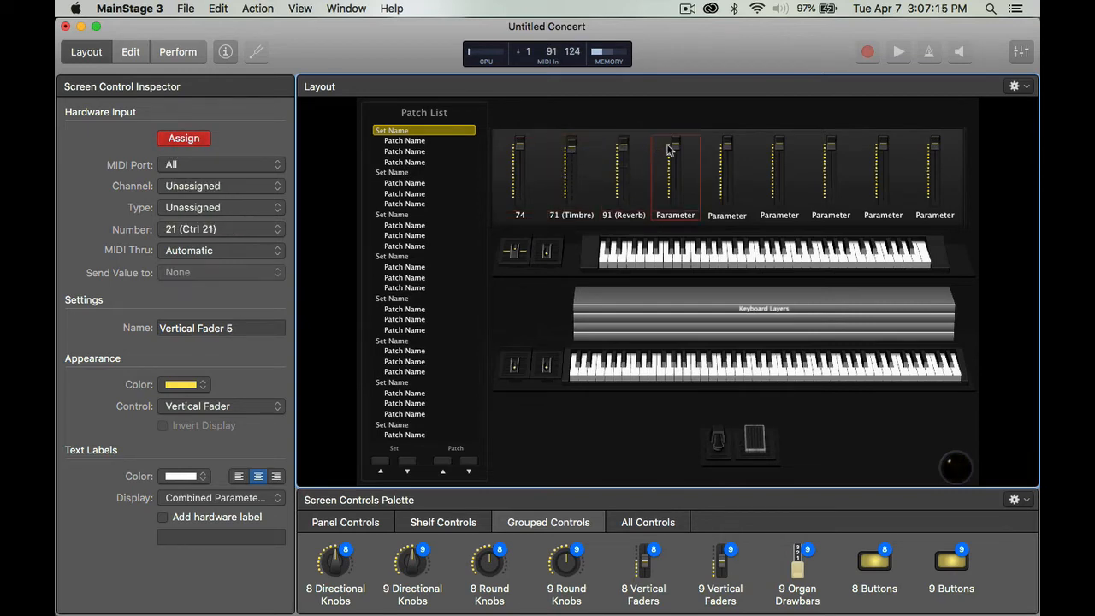
left_click(722, 155)
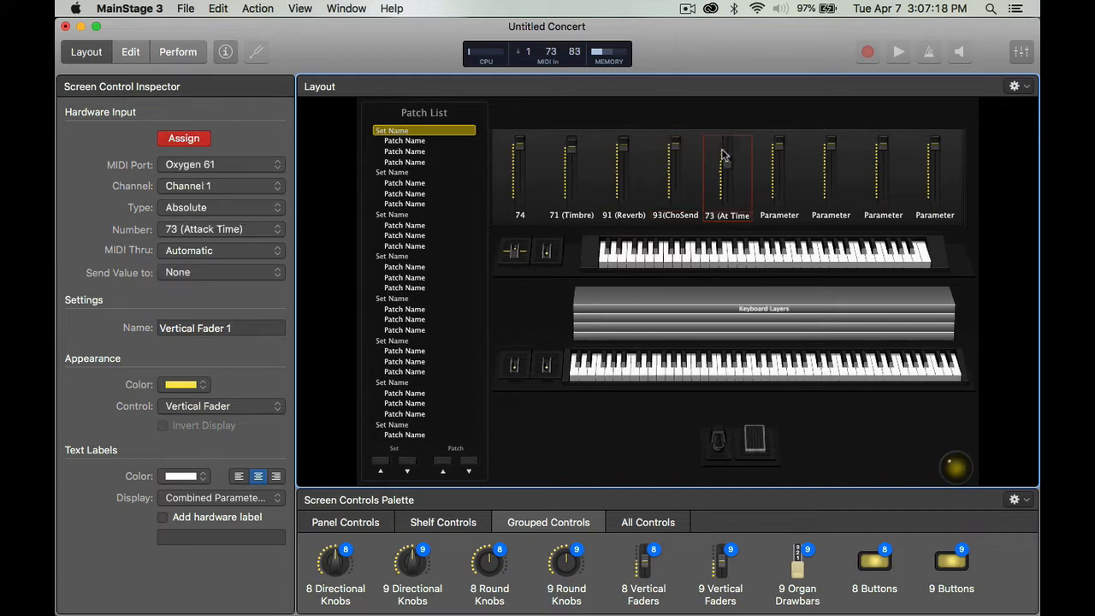
left_click(773, 145)
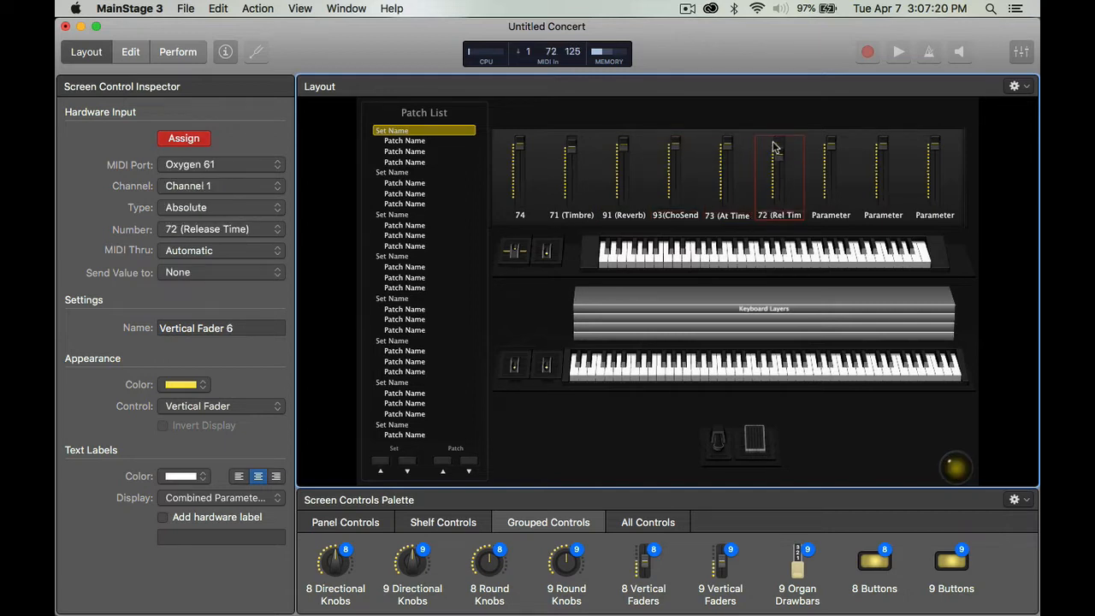
left_click(826, 148)
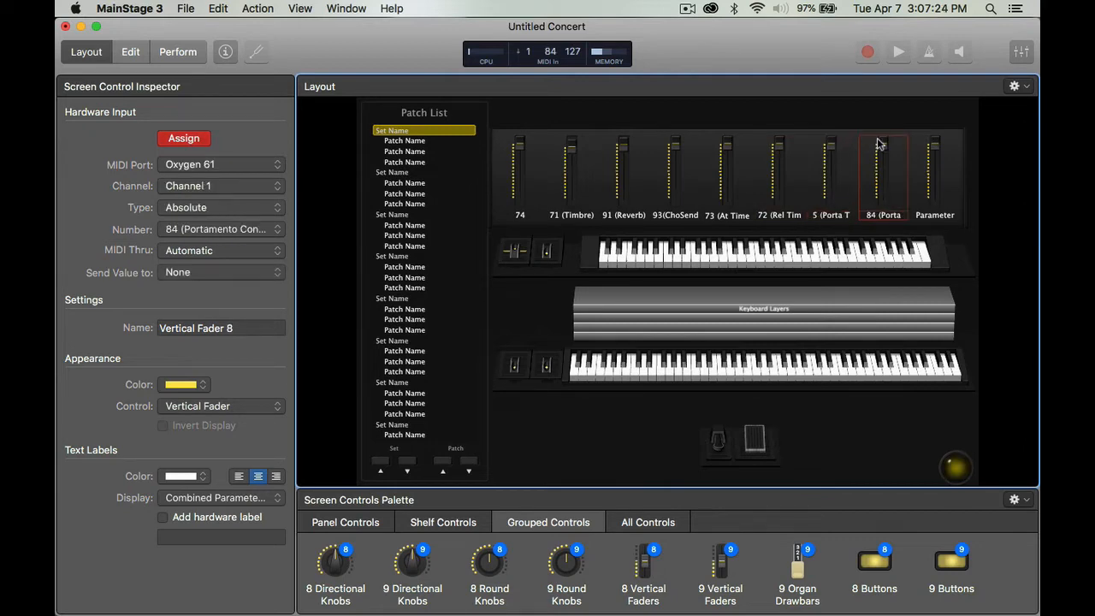
left_click(933, 147)
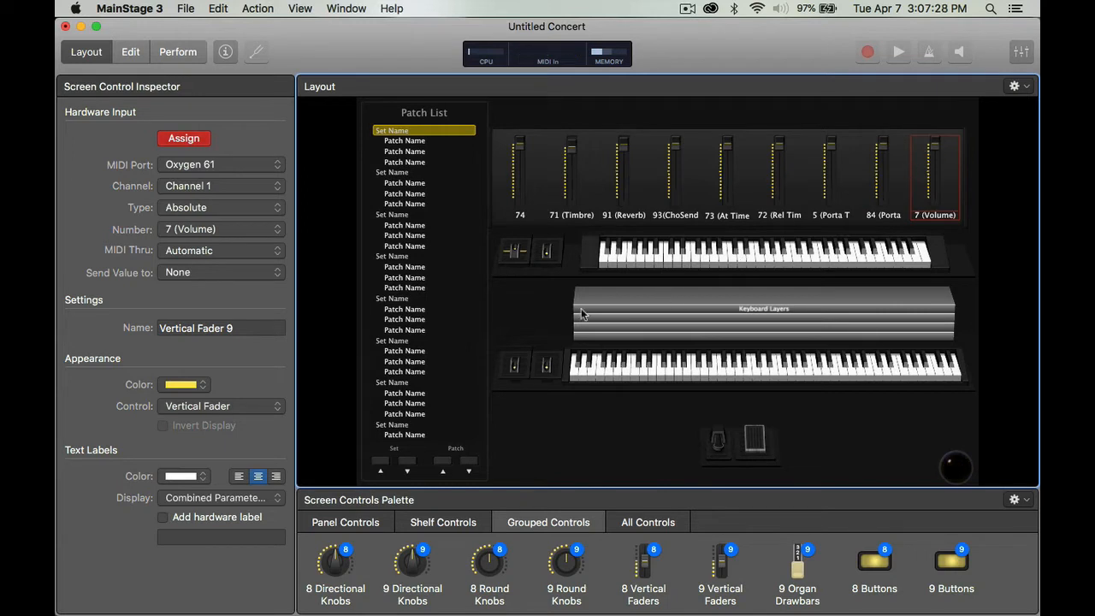
left_click(199, 144)
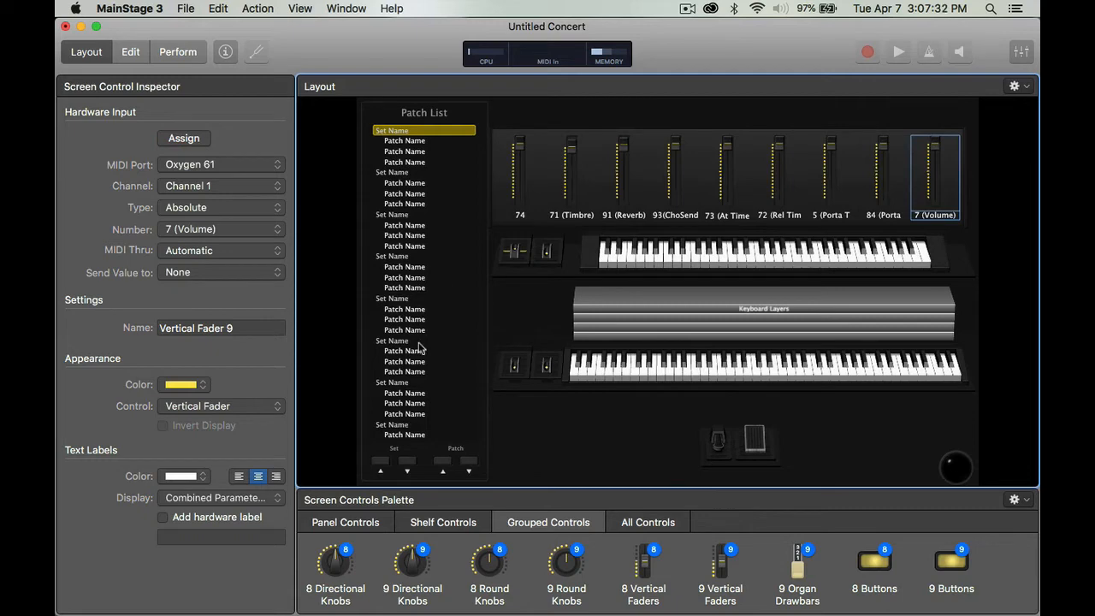
Turn off the lower keyboard's layer display and move the keyboard down to just above the pedals
left_click(597, 379)
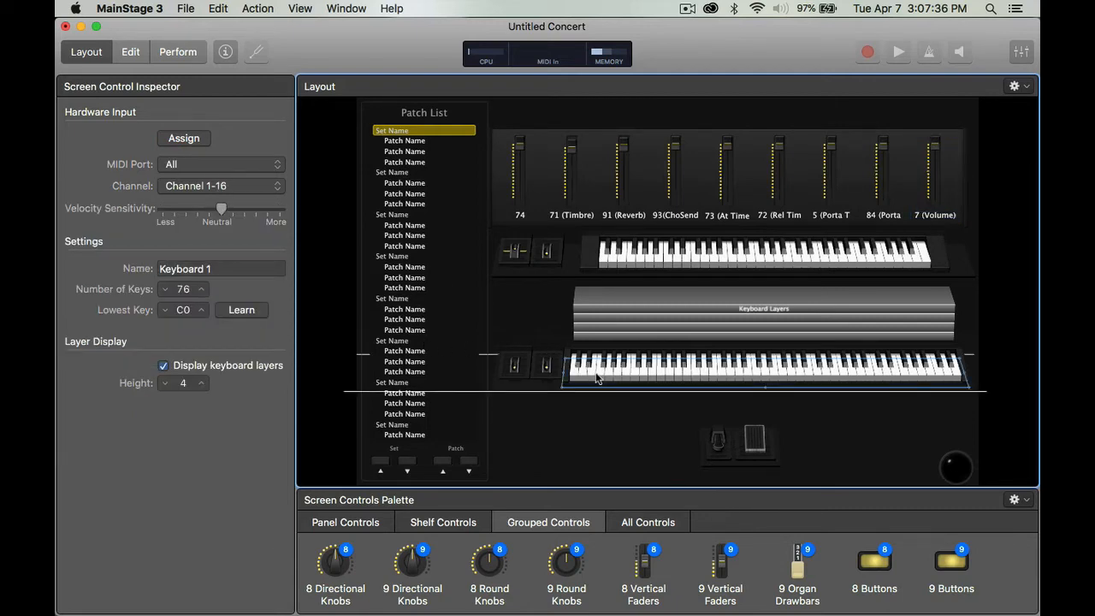
left_click(164, 367)
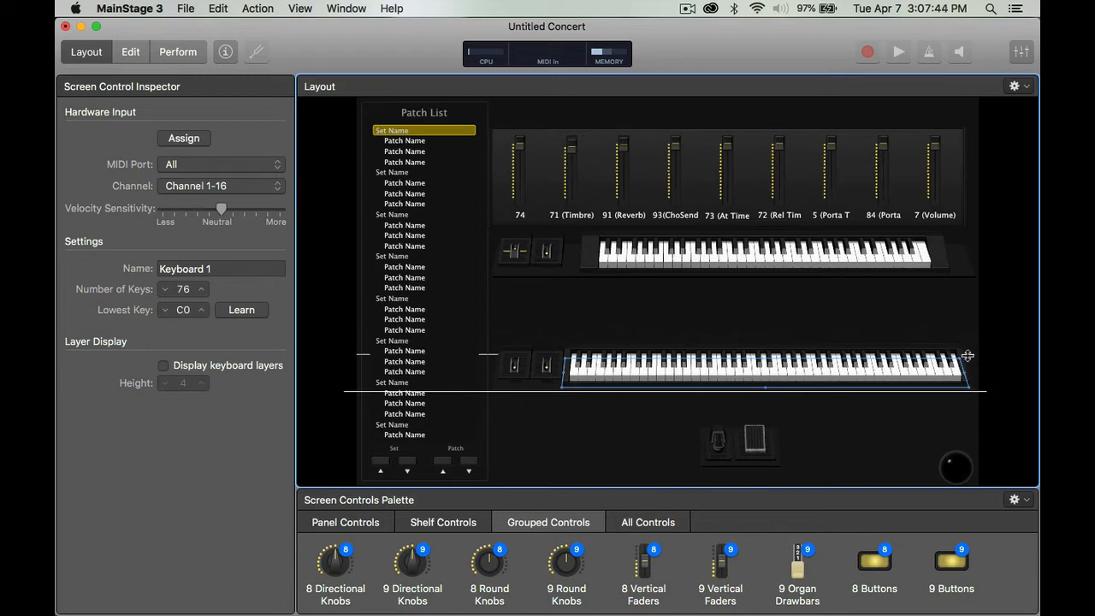
left_click_drag(968, 355, 972, 380)
Move the lower keyboard's pitch and modulation wheels down so they line up beside the keyboard
left_click(556, 359)
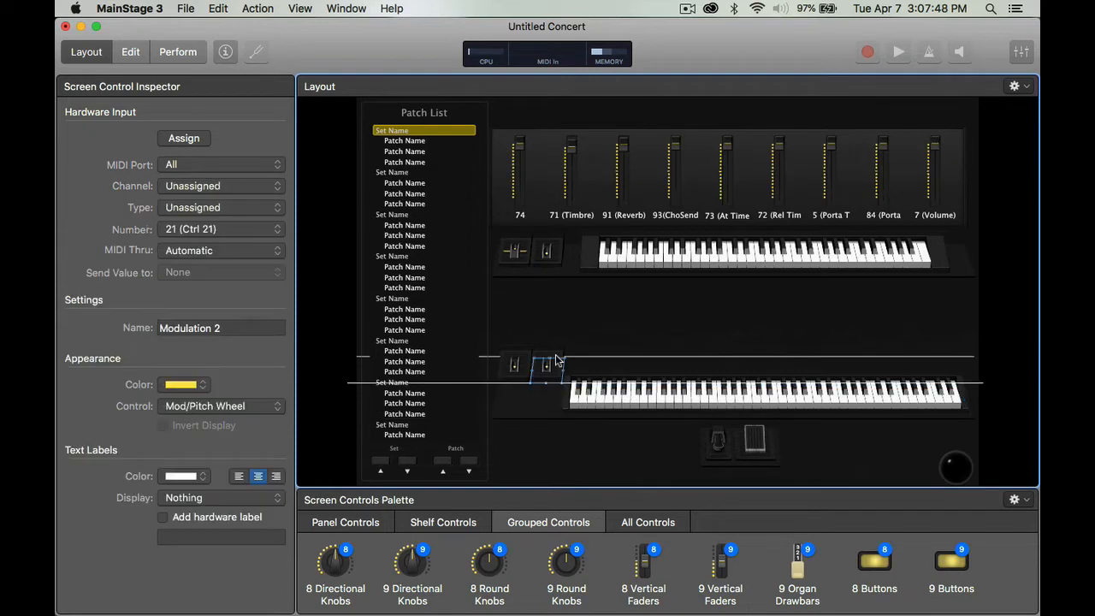
left_click(584, 361)
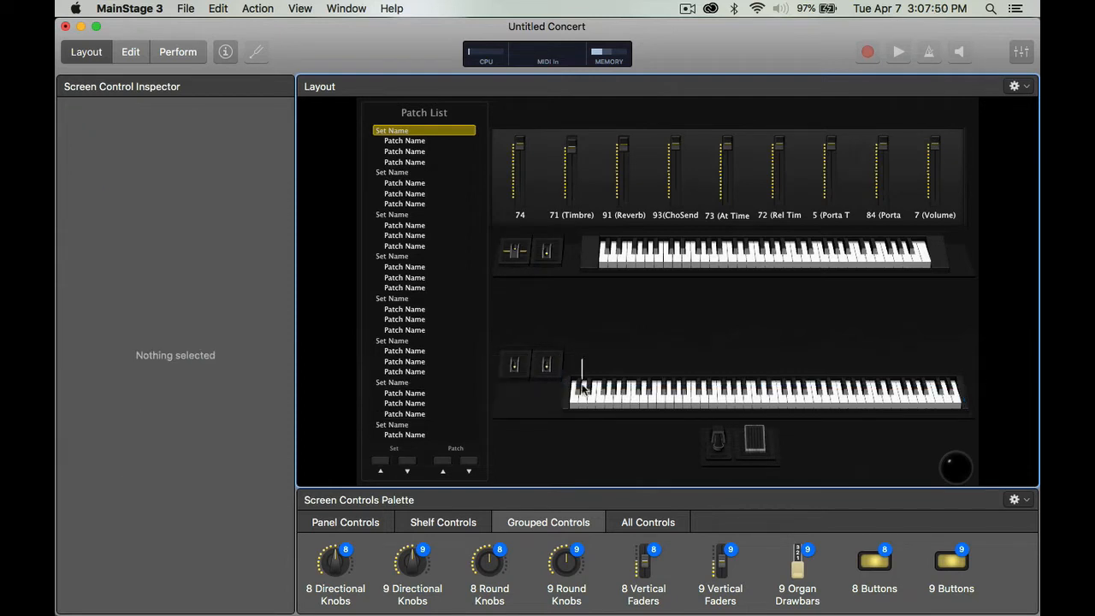
left_click(516, 356)
left_click(583, 360)
left_click(562, 362)
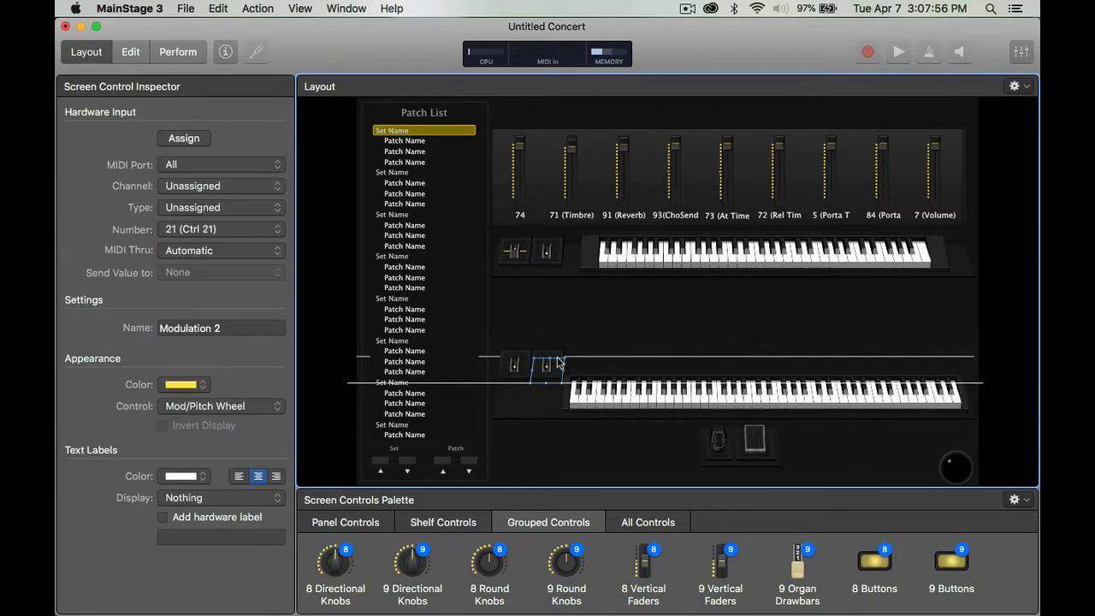
left_click_drag(576, 355, 581, 388)
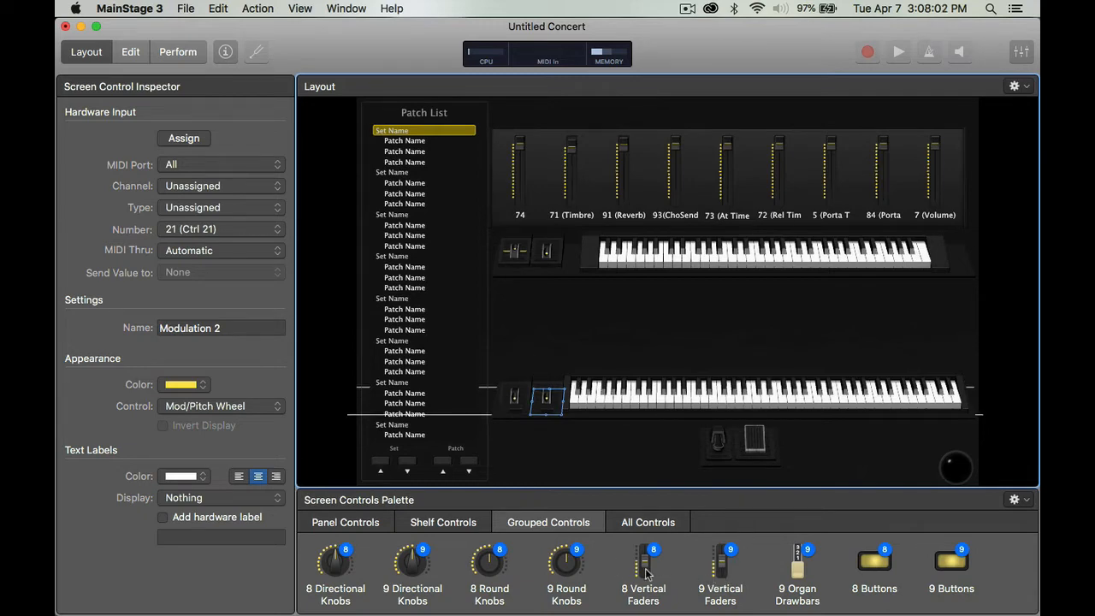
Add a group of 8 Vertical Faders between the two keyboards and shrink it to clear the patch list
left_click_drag(646, 573, 723, 338)
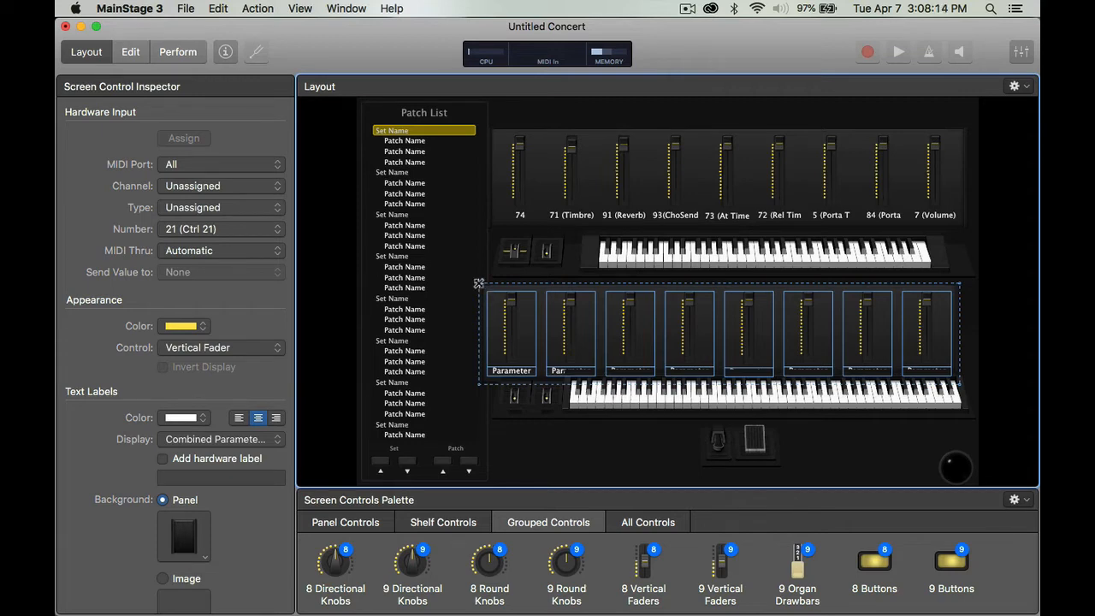
left_click_drag(479, 284, 519, 293)
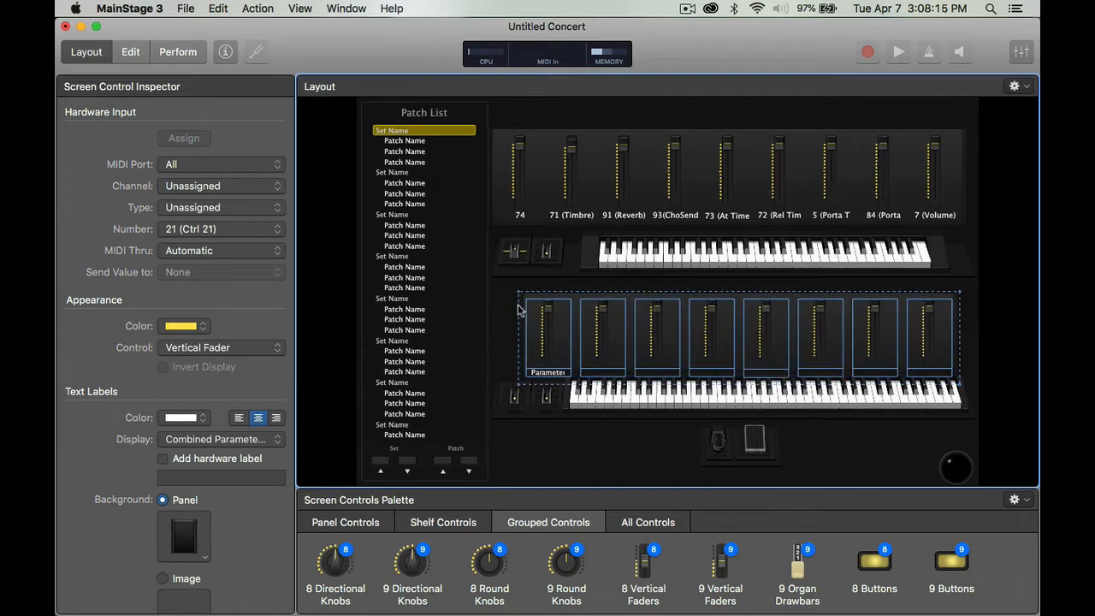
left_click(627, 312)
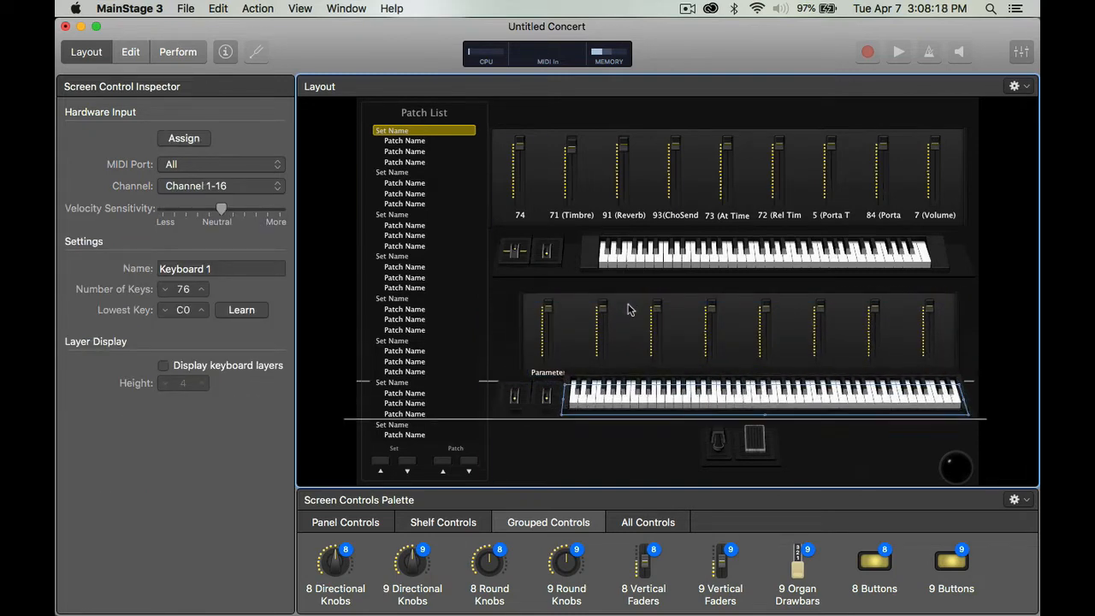
Nudge the lower keyboard slightly to the right and raise the eight-fader group so its parameter labels clear the keyboard
mouse_move(574, 300)
left_mouse_down()
mouse_move(575, 313)
mouse_move(575, 301)
left_mouse_up()
left_click(572, 297)
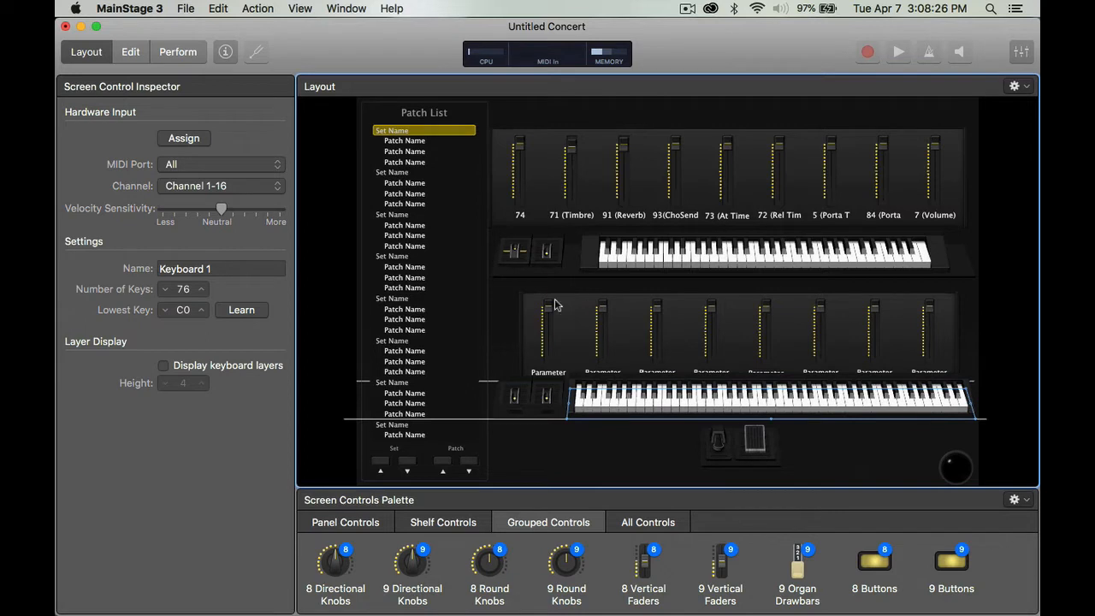
left_click(524, 301)
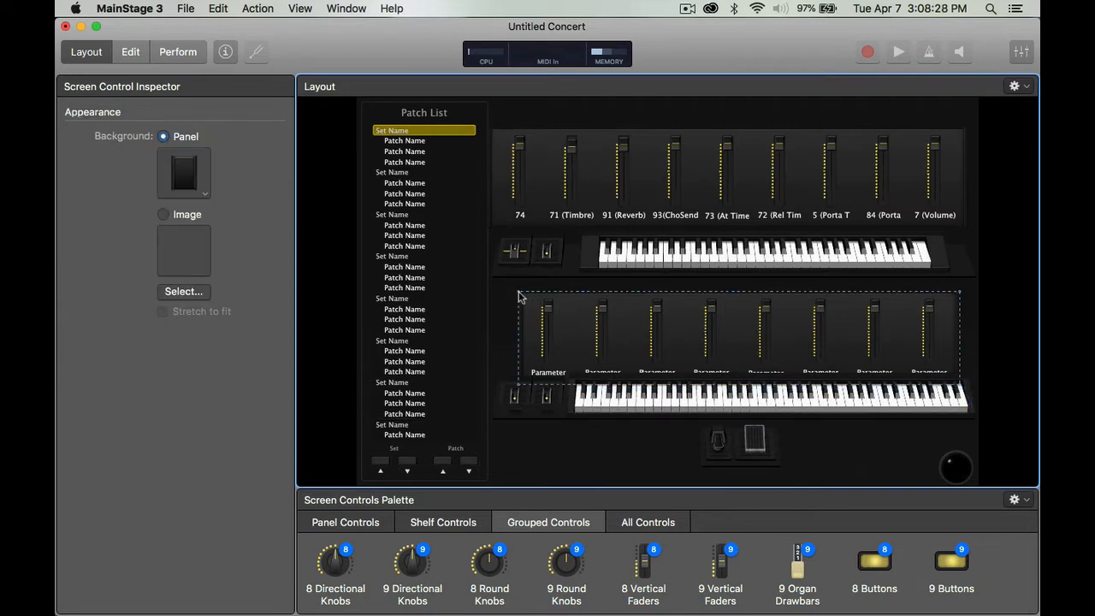
left_click_drag(524, 302, 522, 289)
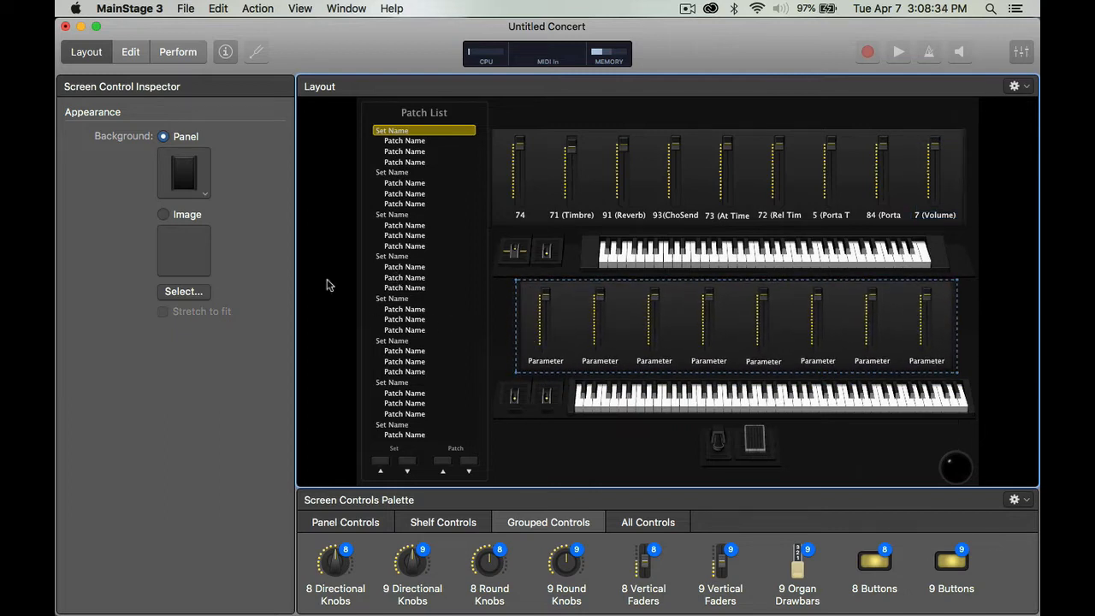
left_click(526, 429)
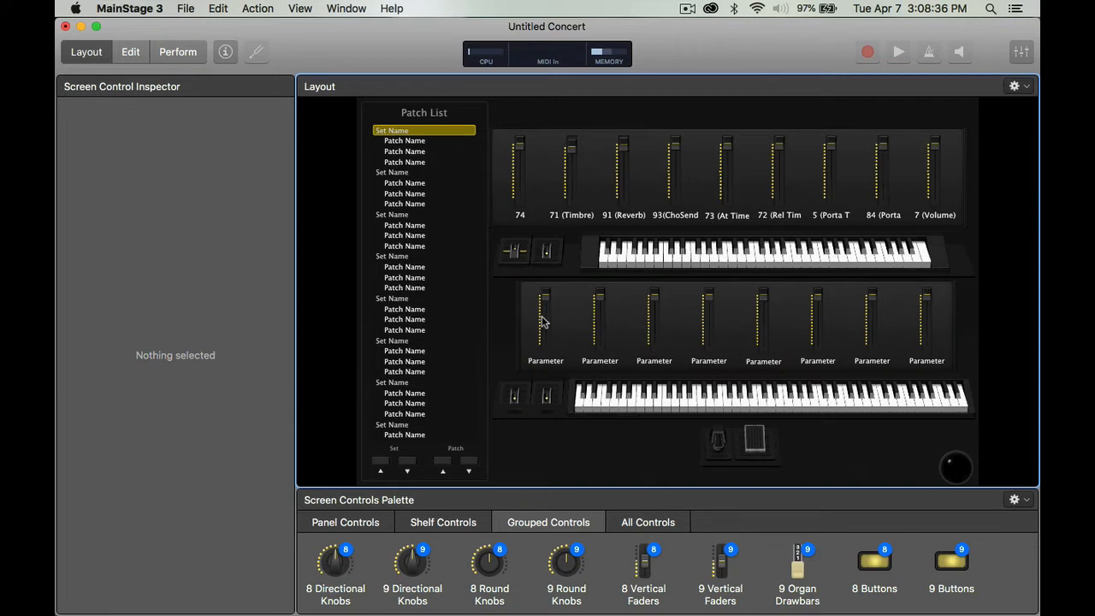
Assign the eight new vertical faders, in order, to Akai MPK88 controllers 12 through 19
left_click(542, 321)
left_click(185, 139)
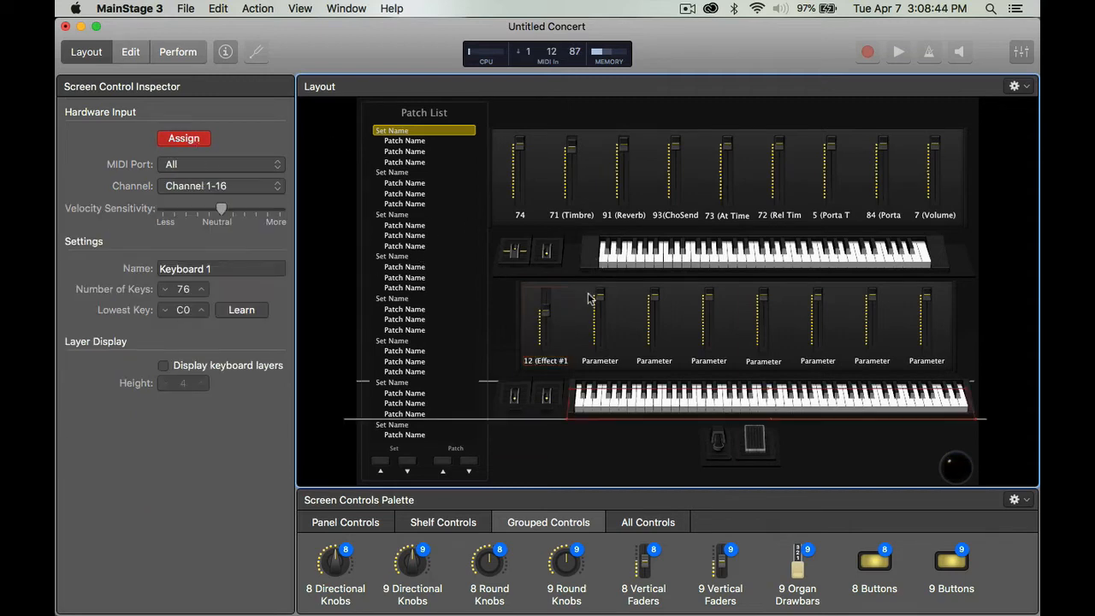
left_click(599, 353)
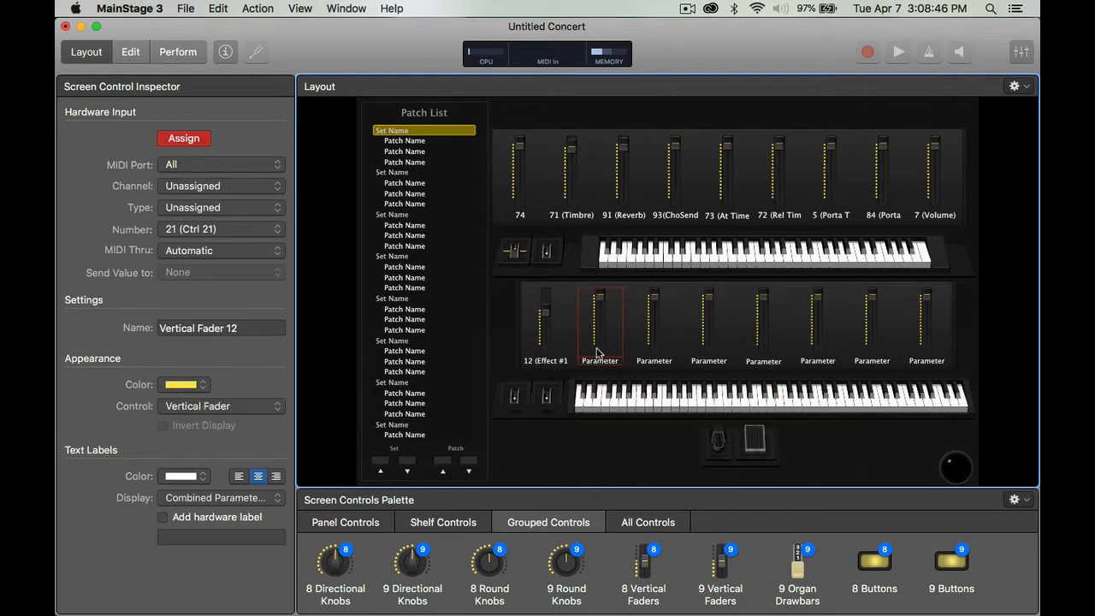
left_click(652, 351)
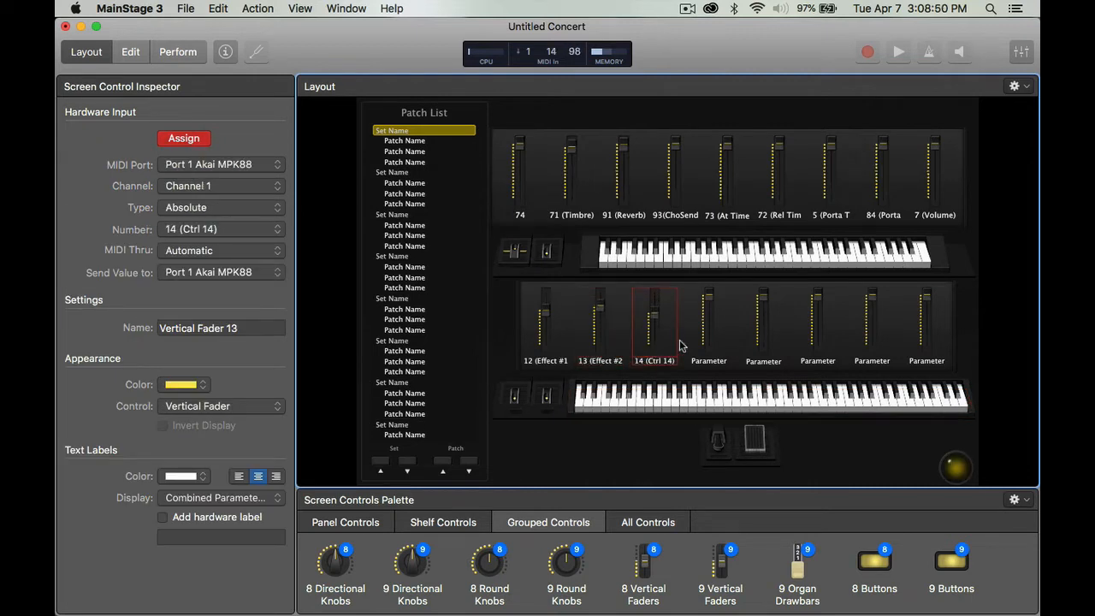
left_click(706, 351)
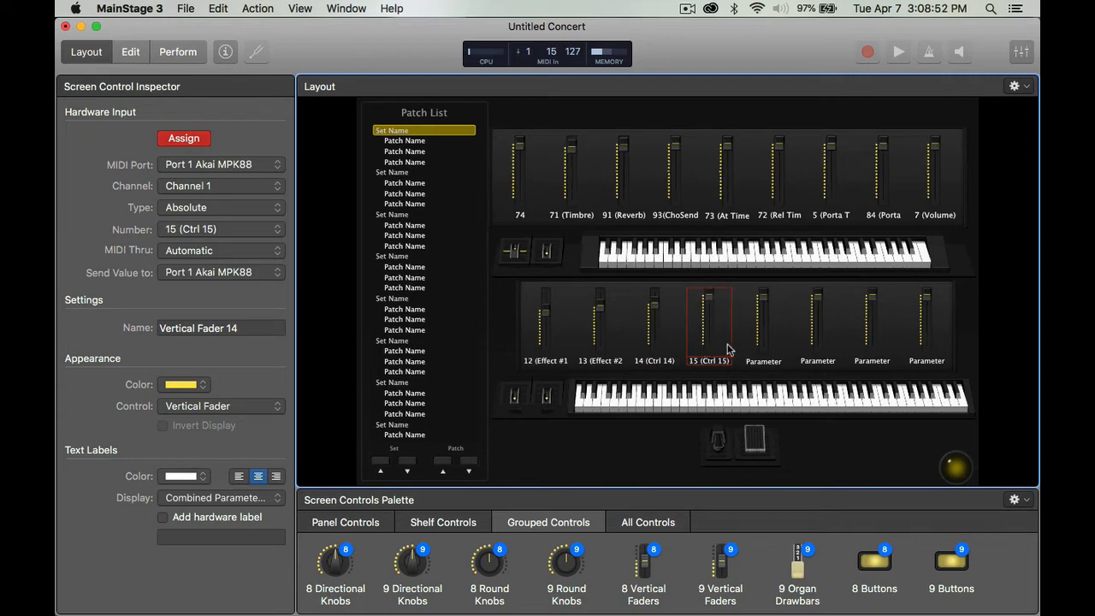
left_click(753, 348)
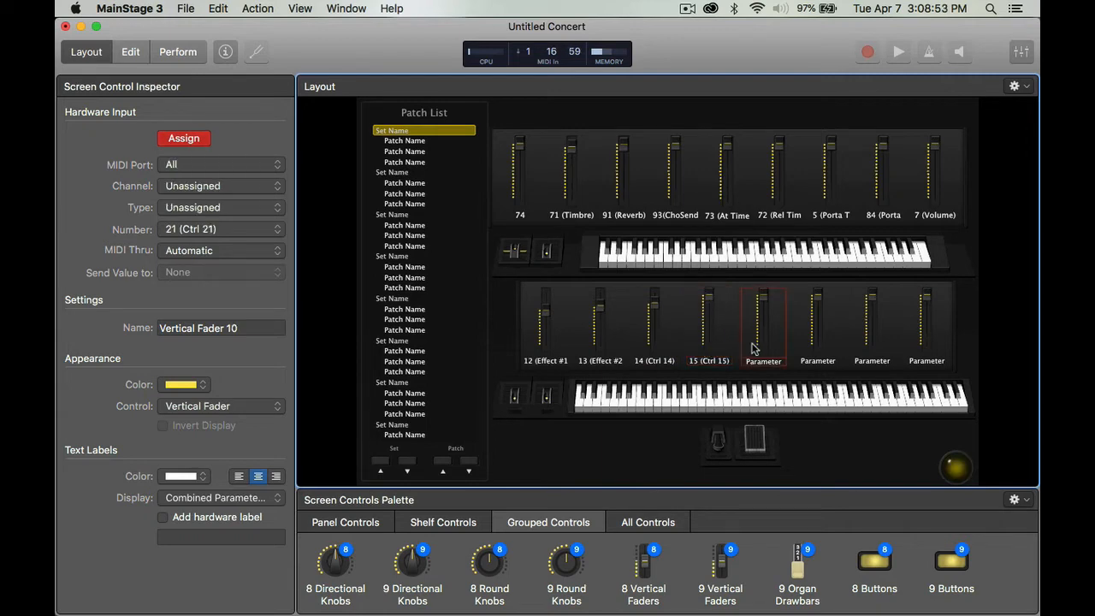
left_click(813, 351)
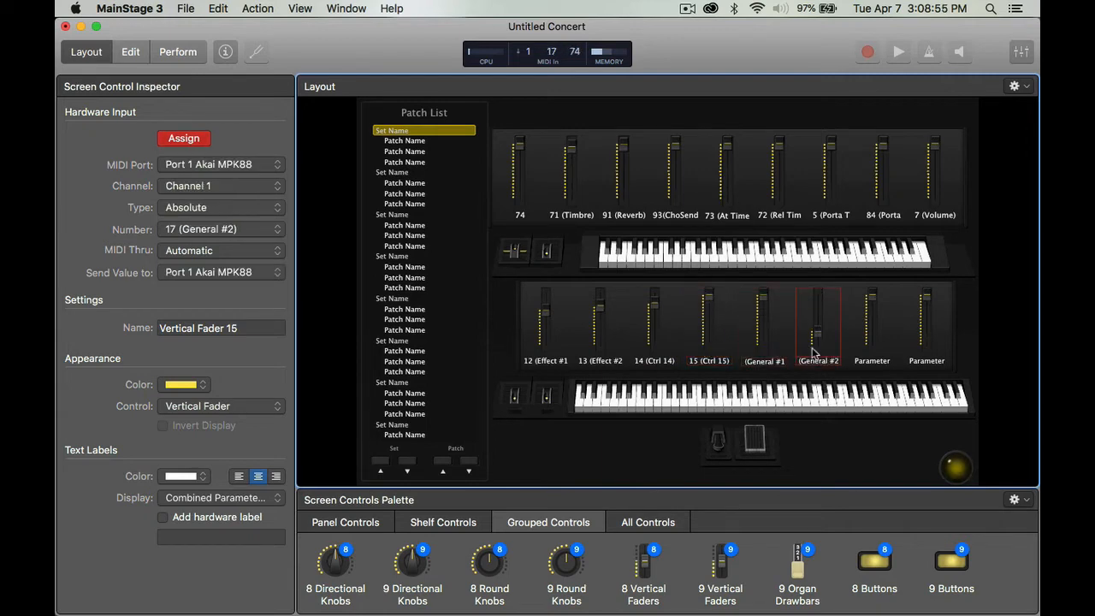
left_click(861, 346)
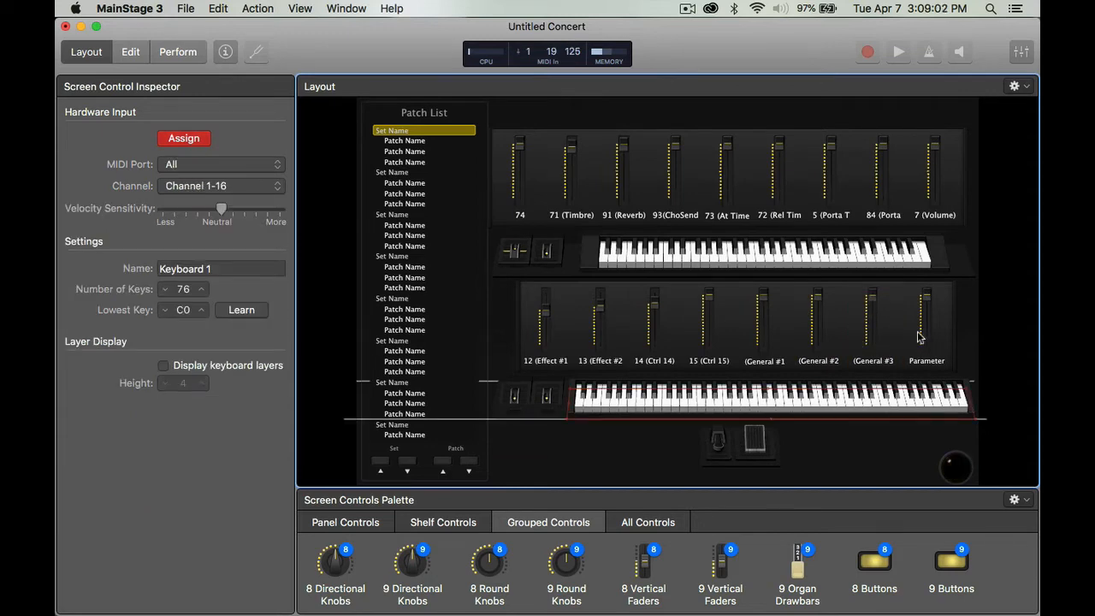
left_click(923, 341)
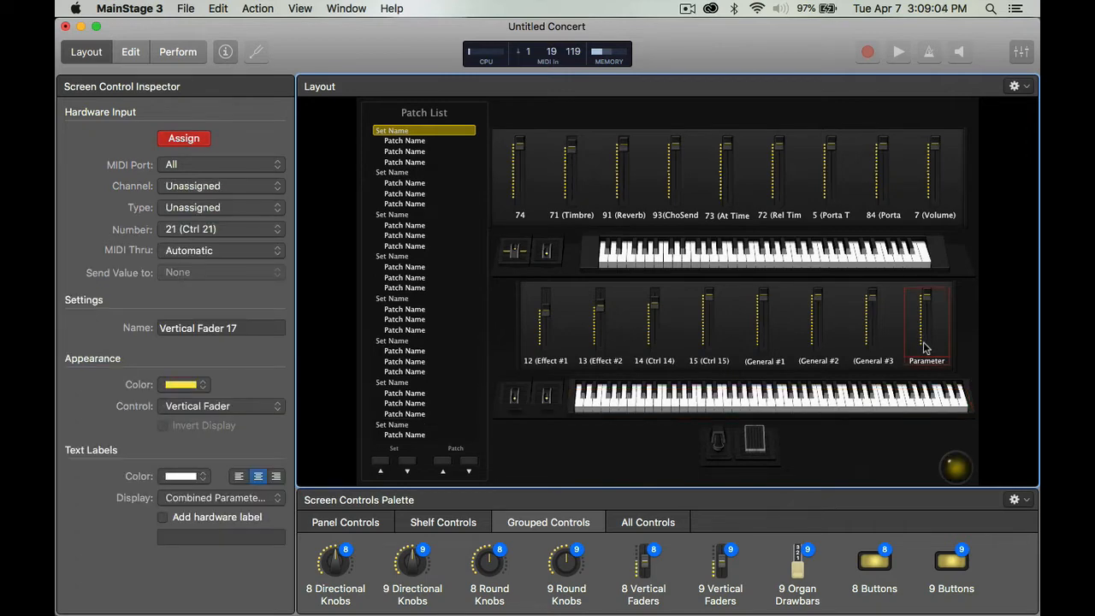
Assign the lower keyboard and its modulation and pitch bend wheels to the Akai MPK88 on channel 1
left_click(911, 405)
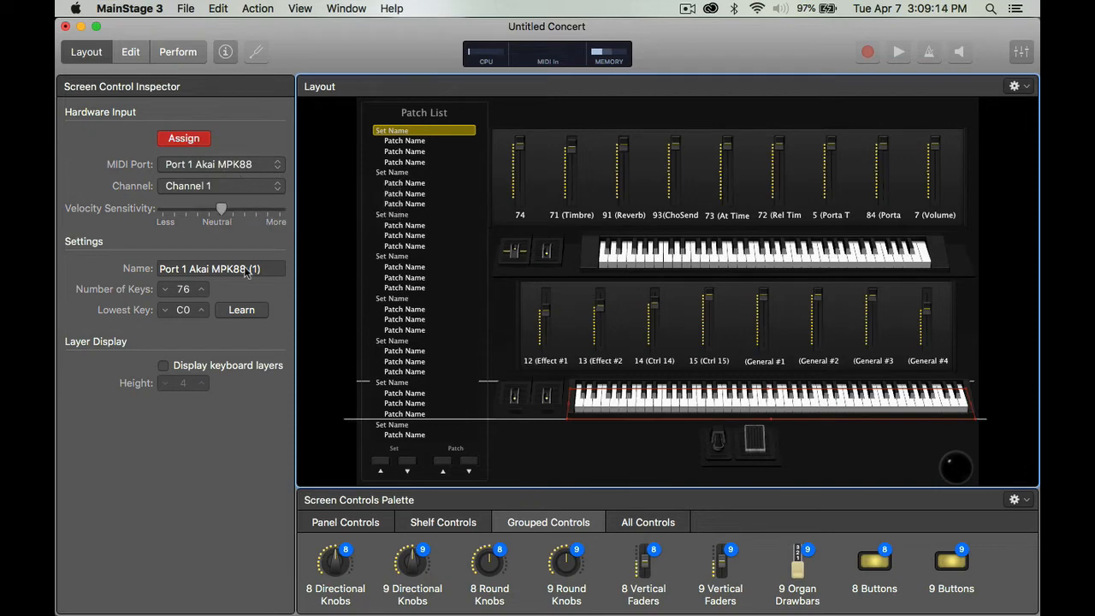
left_click(551, 409)
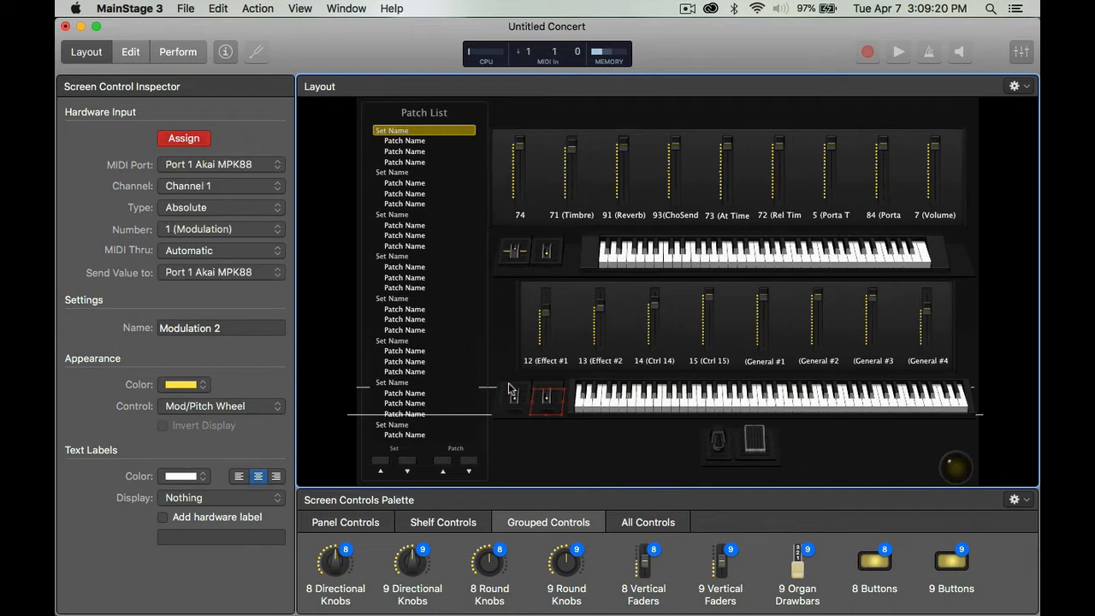
left_click(515, 400)
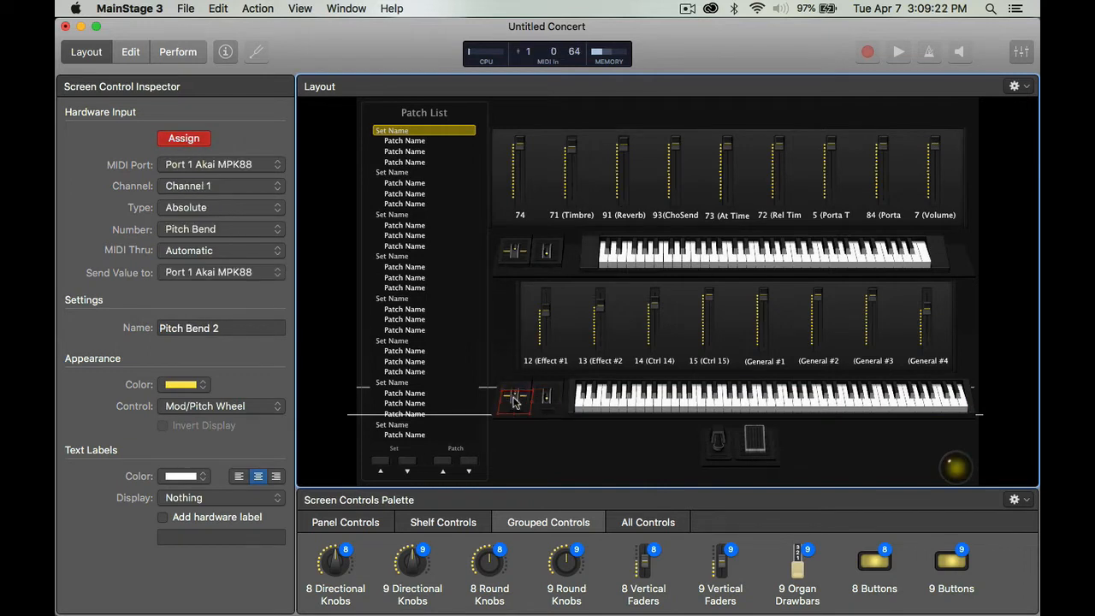
Assign the sustain pedal to Akai MPK88 controller 64 and the expression pedal to controller 11, and end hardware assignment
left_click(717, 443)
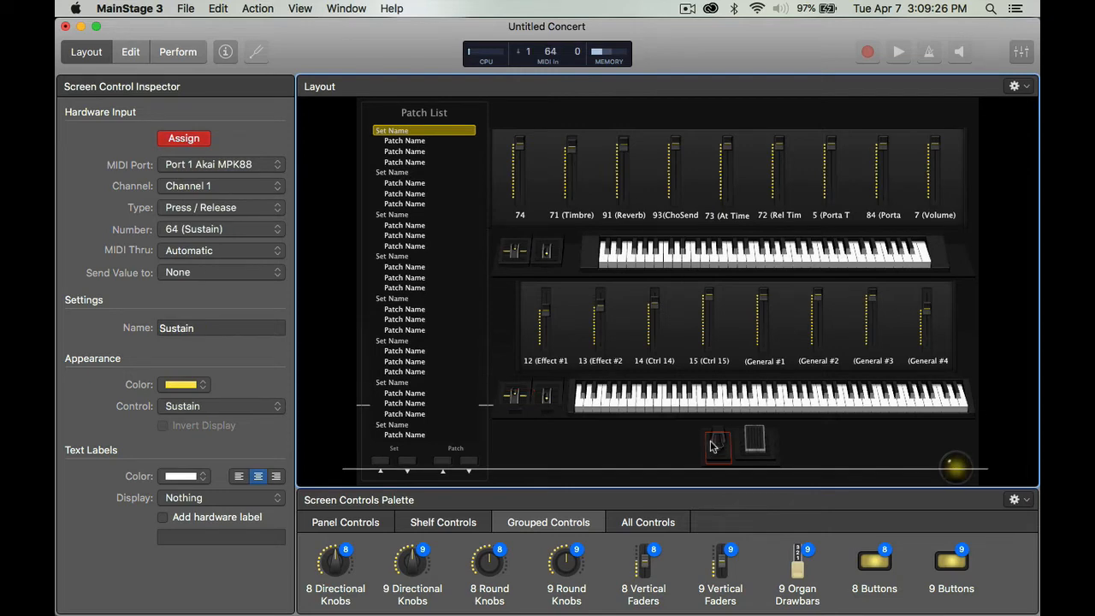
left_click(755, 445)
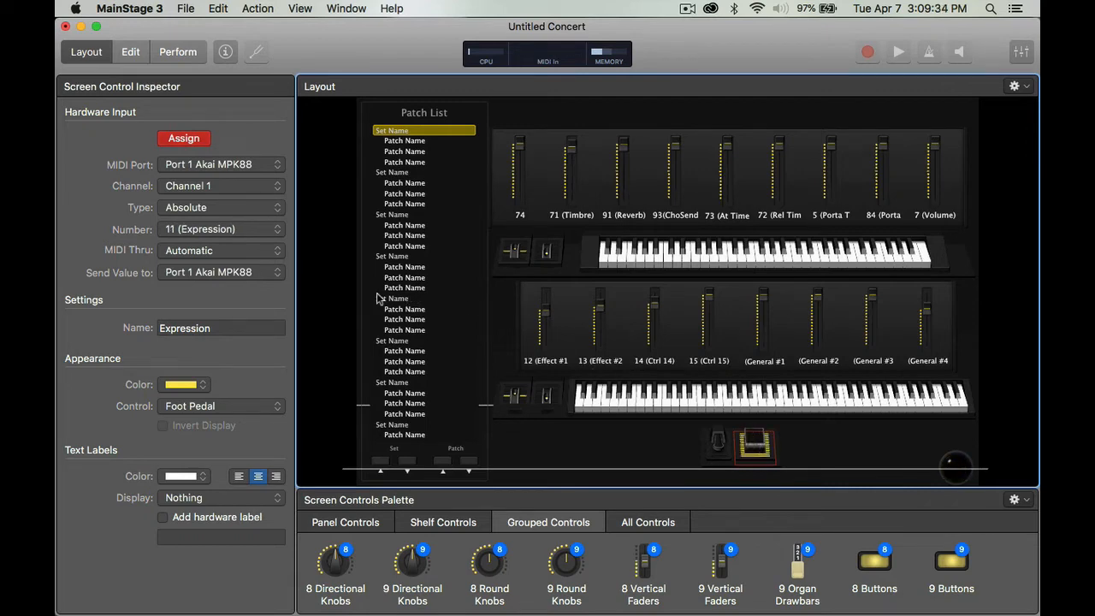
left_click(183, 140)
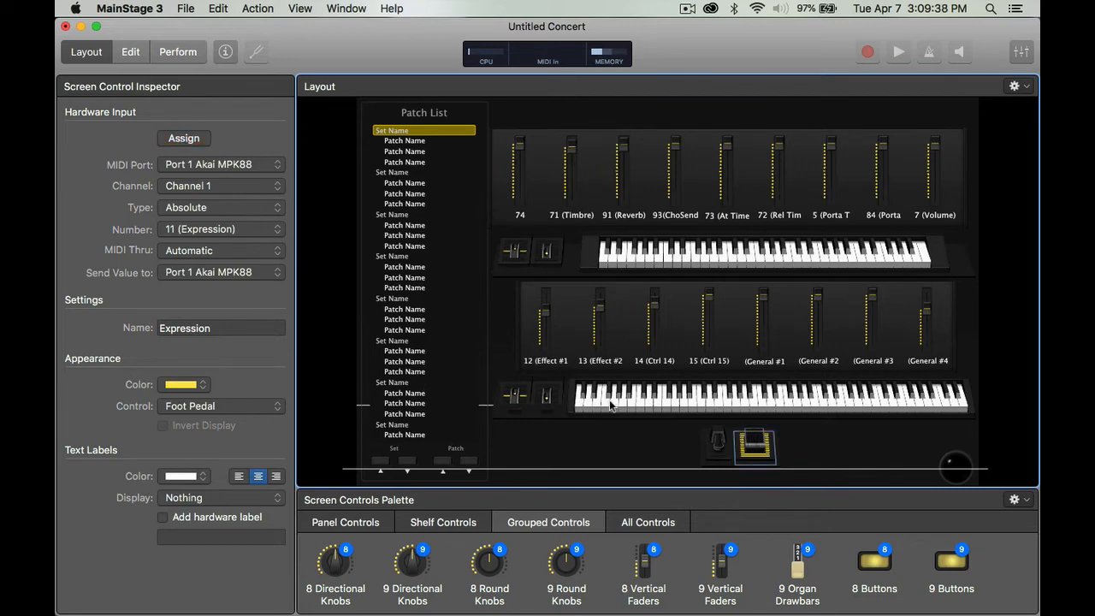
Set the lower keyboard to 88 keys with A-1 as its lowest key
left_click(635, 408)
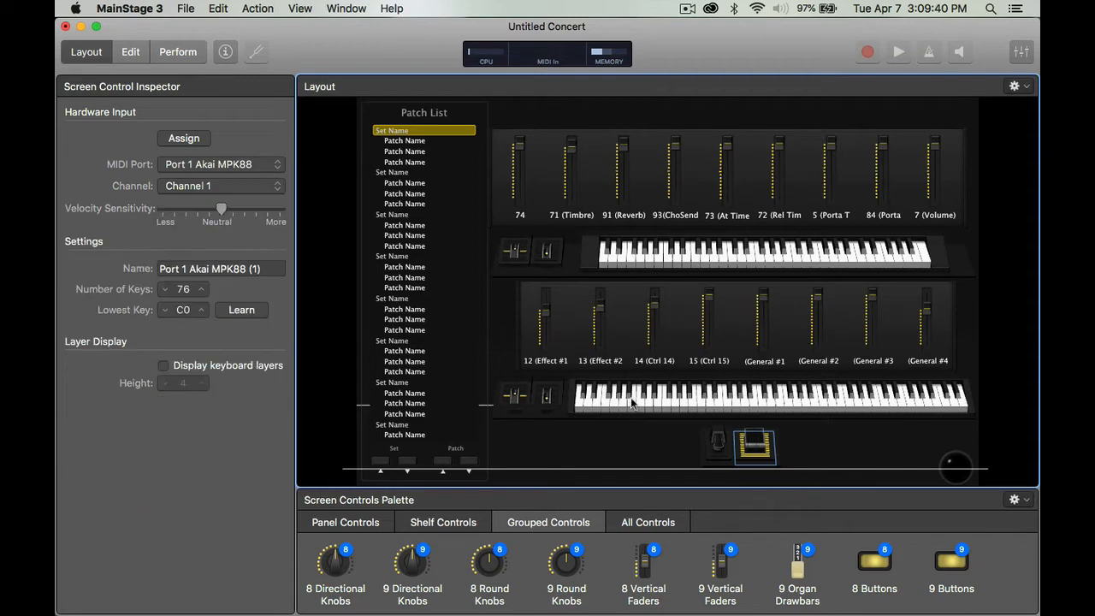
left_click(183, 289)
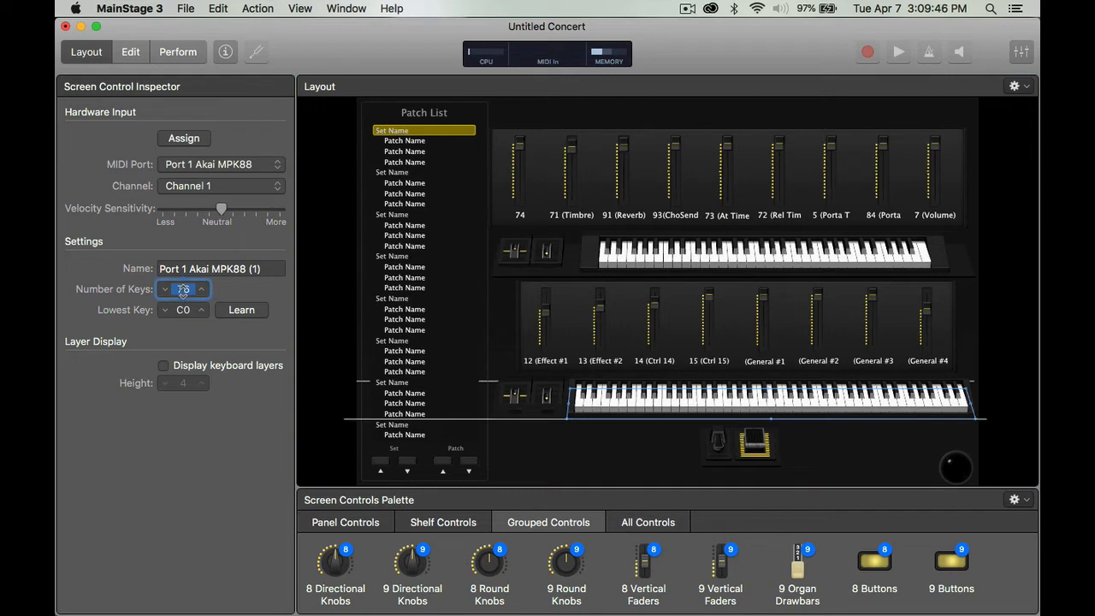
type("88")
key("Return")
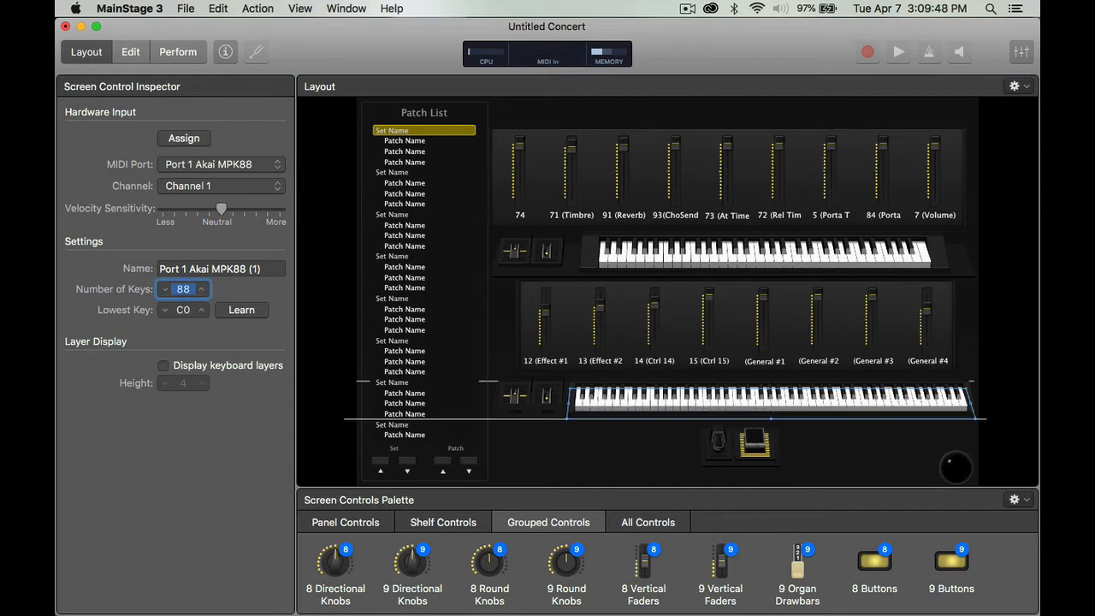
left_click(165, 312)
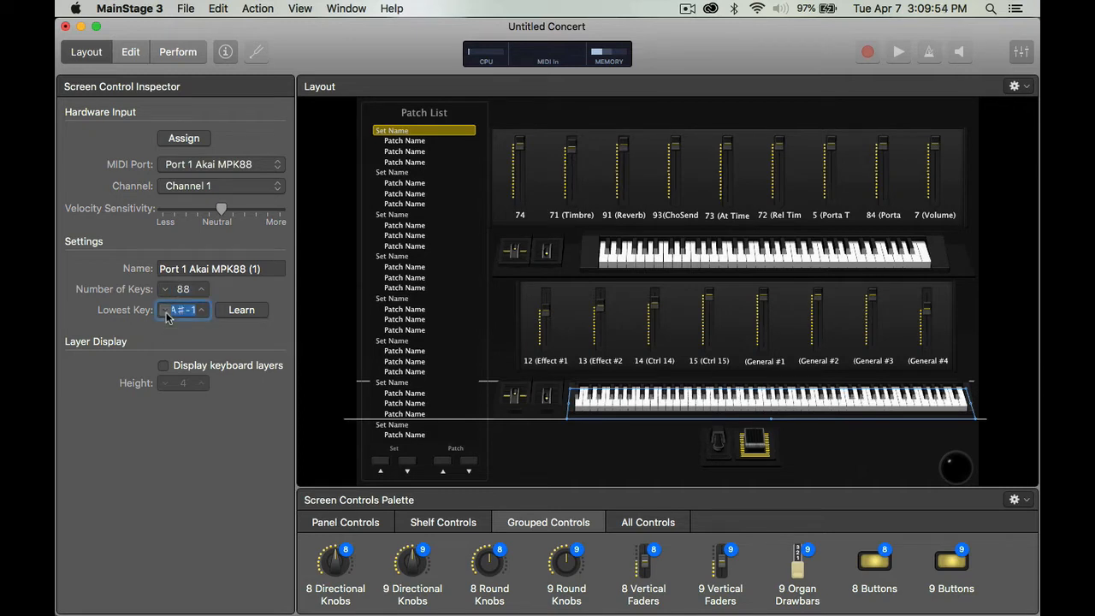
left_click(165, 312)
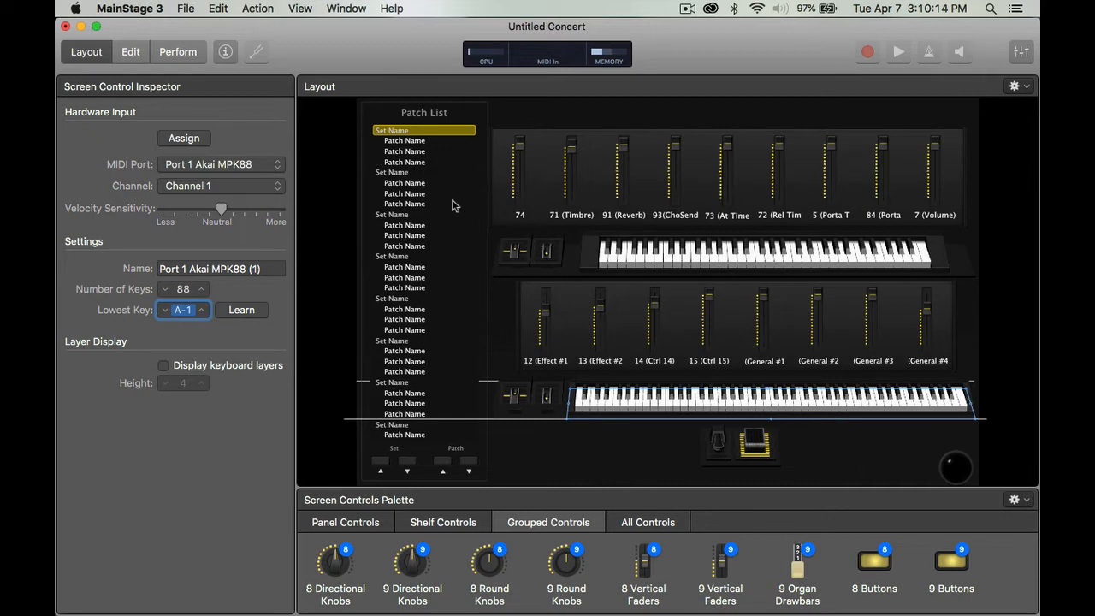
Switch to editing the patch and load the Boesendorfer Grand Piano setting on the electric piano channel strip
left_click(133, 58)
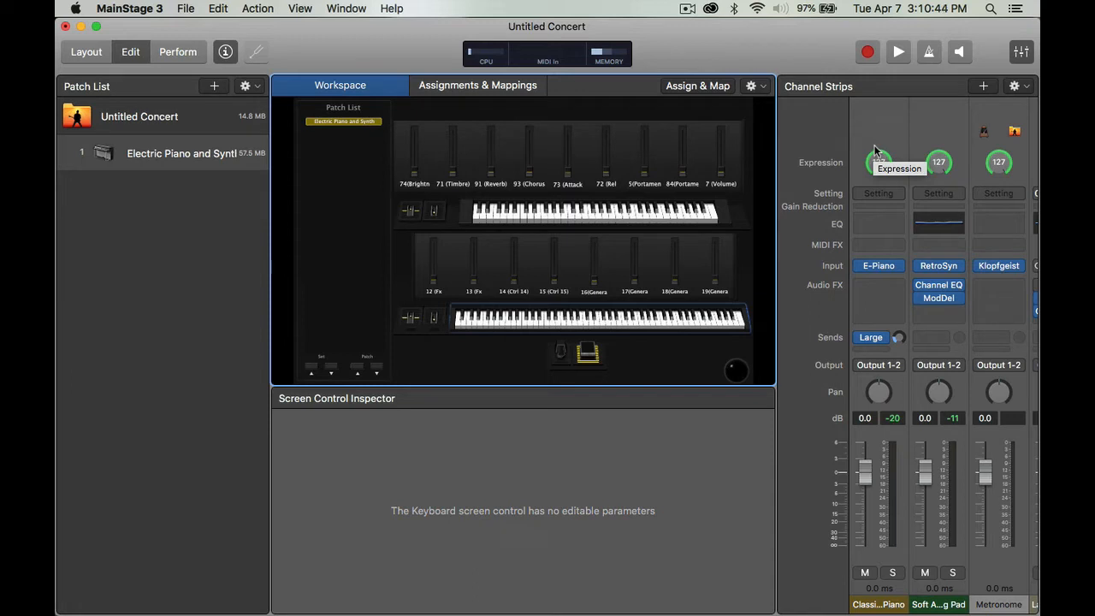
left_click(866, 127)
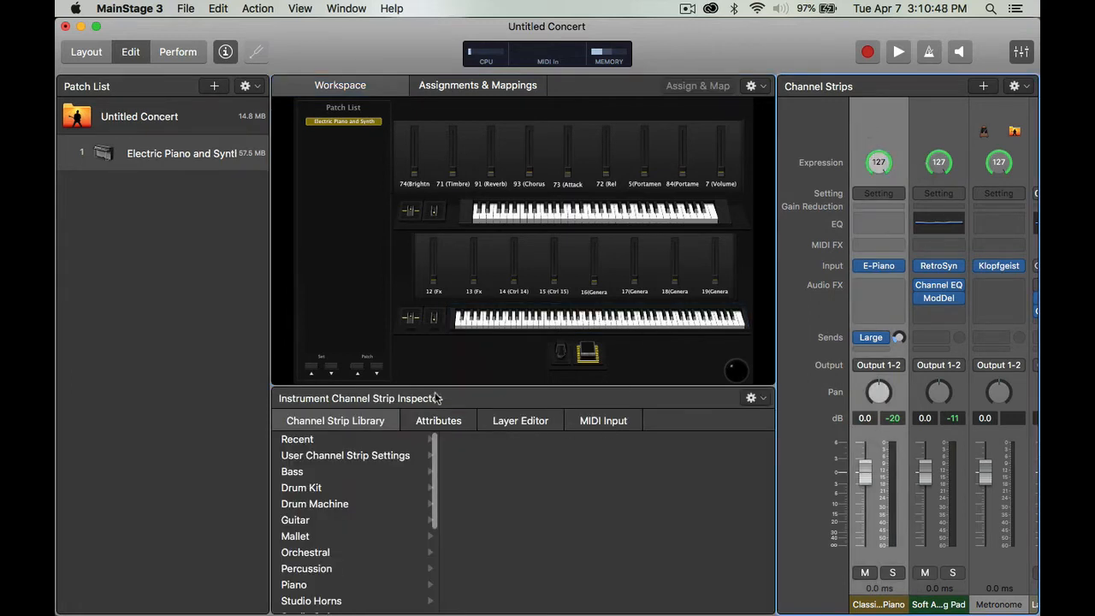
left_click(327, 586)
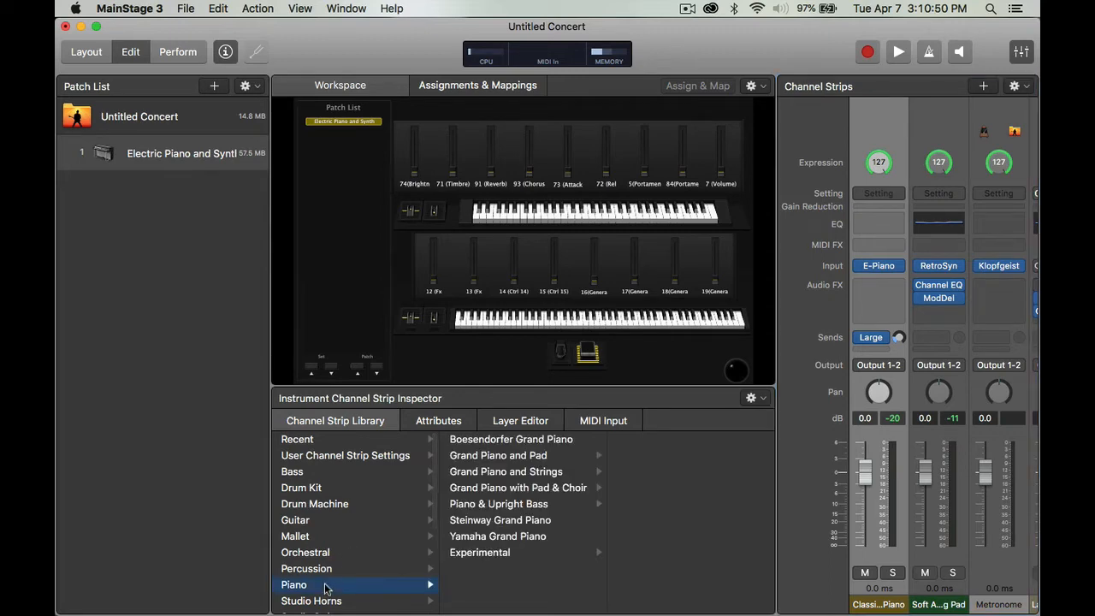
left_click(490, 440)
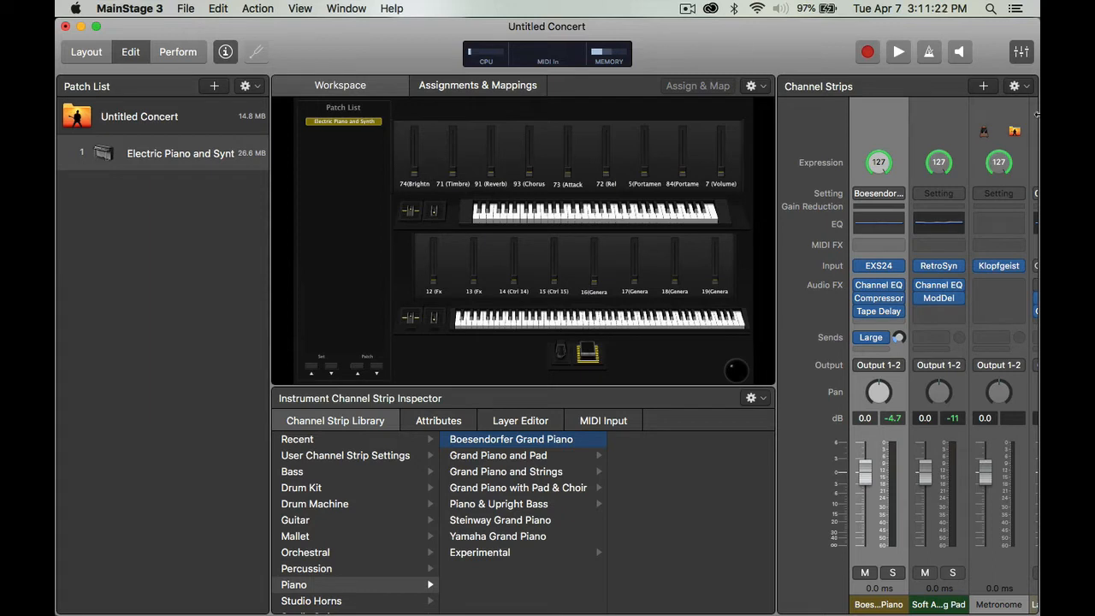
Load the Warm String Section setting from the legacy Logic Pop Strings on the soft pad channel strip
left_click(944, 115)
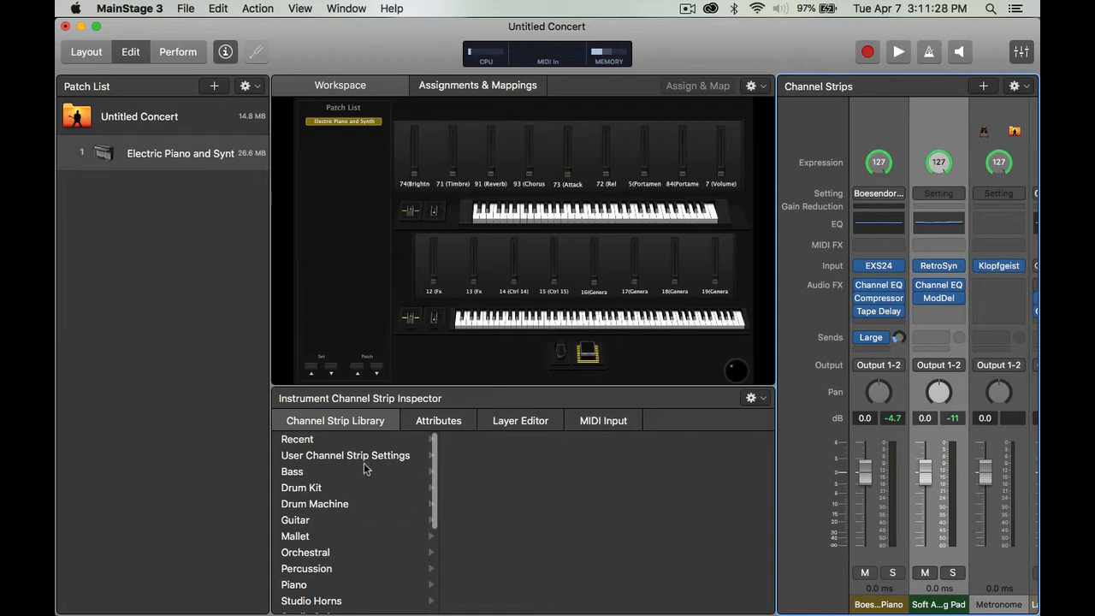
scroll(349, 508, "down", 6)
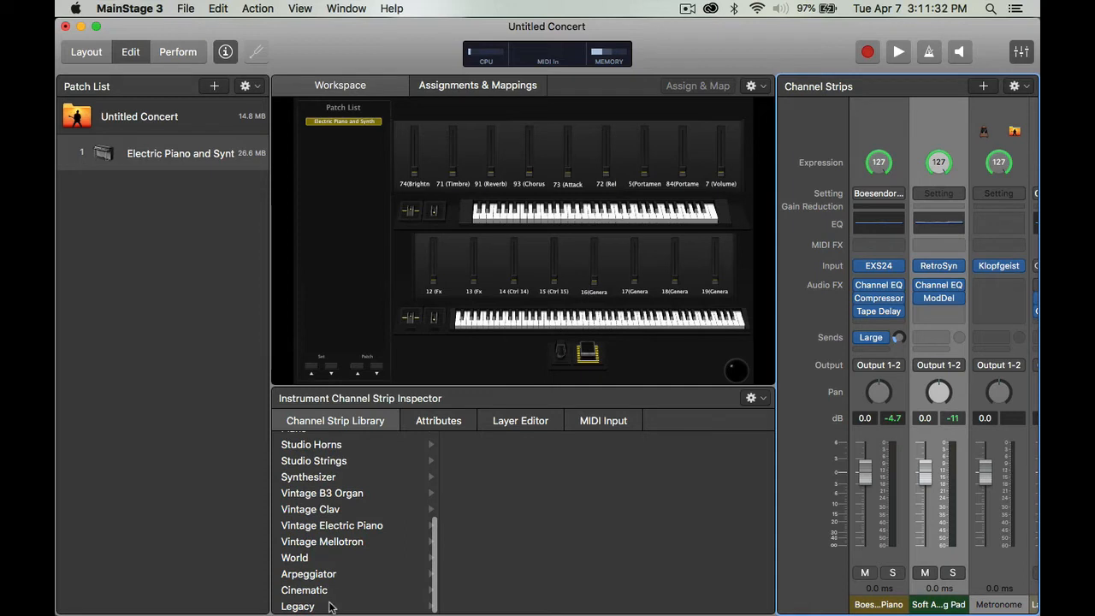
left_click(331, 606)
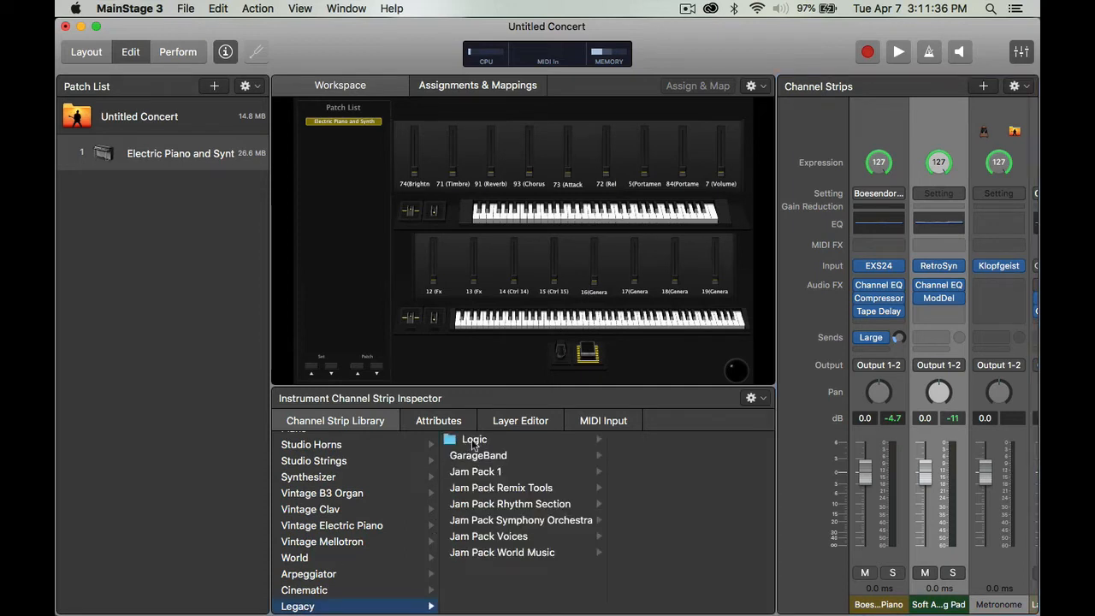
left_click(473, 442)
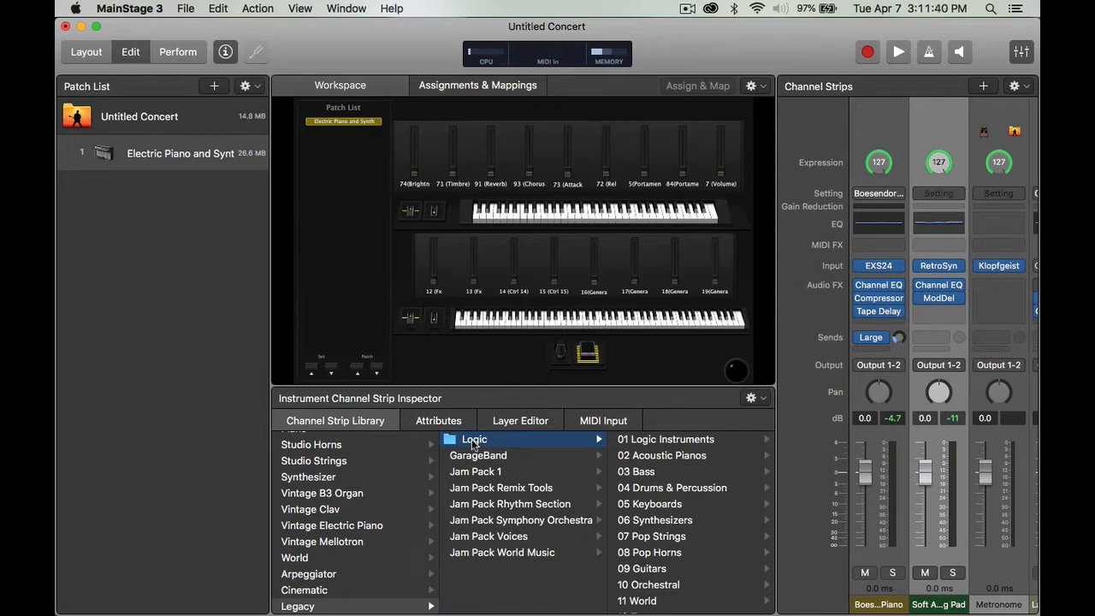
left_click(672, 538)
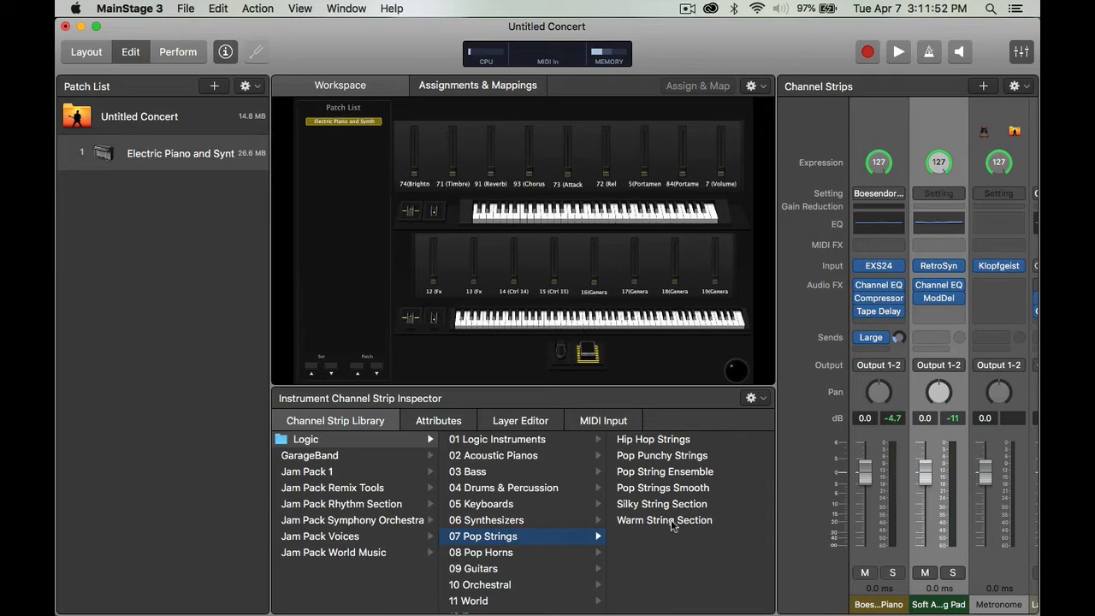
left_click(671, 519)
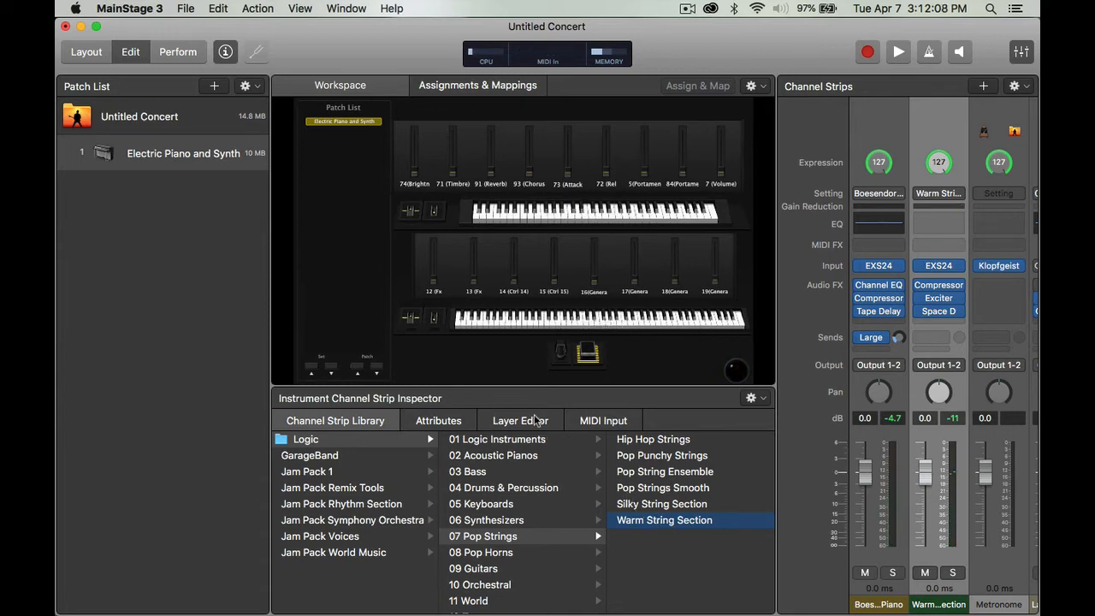
Map the lower keyboard's first fader to the volume of the Boesendorfer Grand Piano channel strip
left_click(434, 283)
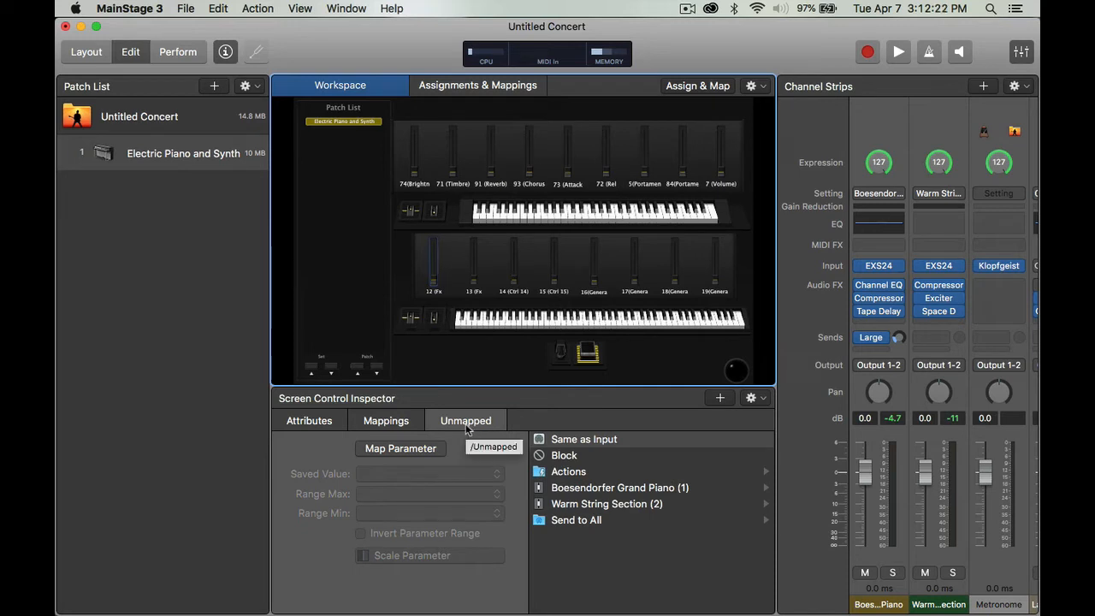
left_click(562, 491)
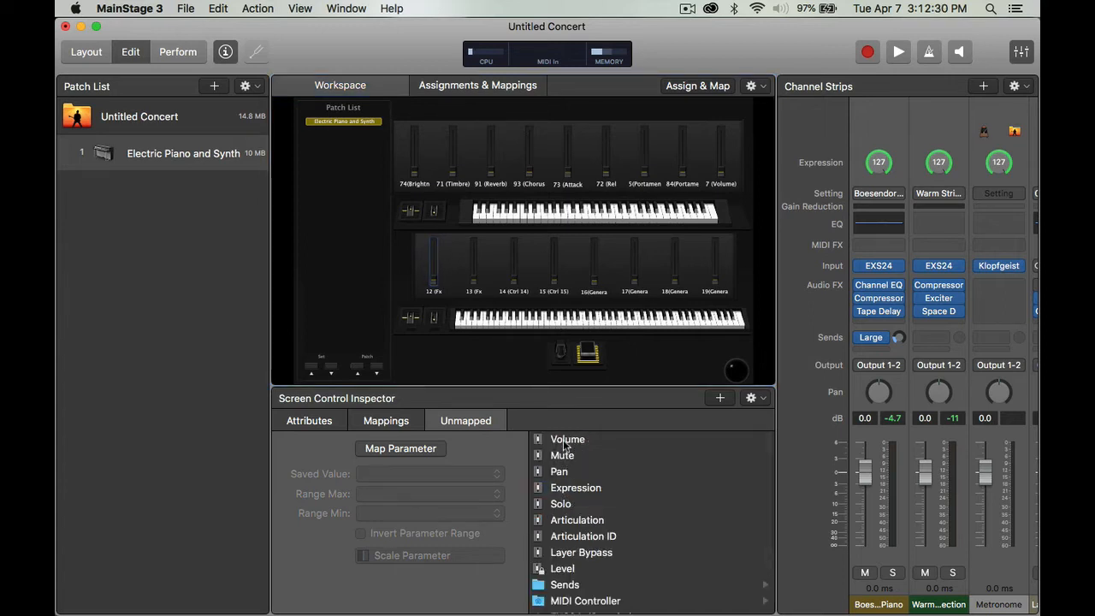
left_click(565, 442)
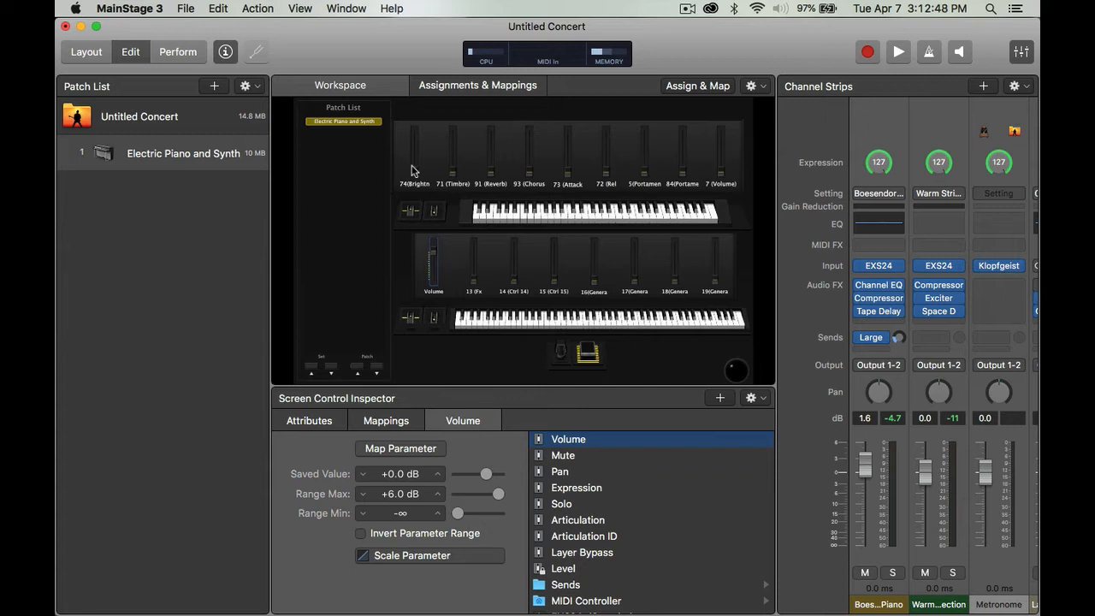
Map the upper keyboard's first fader to the volume of the Warm String Section channel strip
left_click(412, 170)
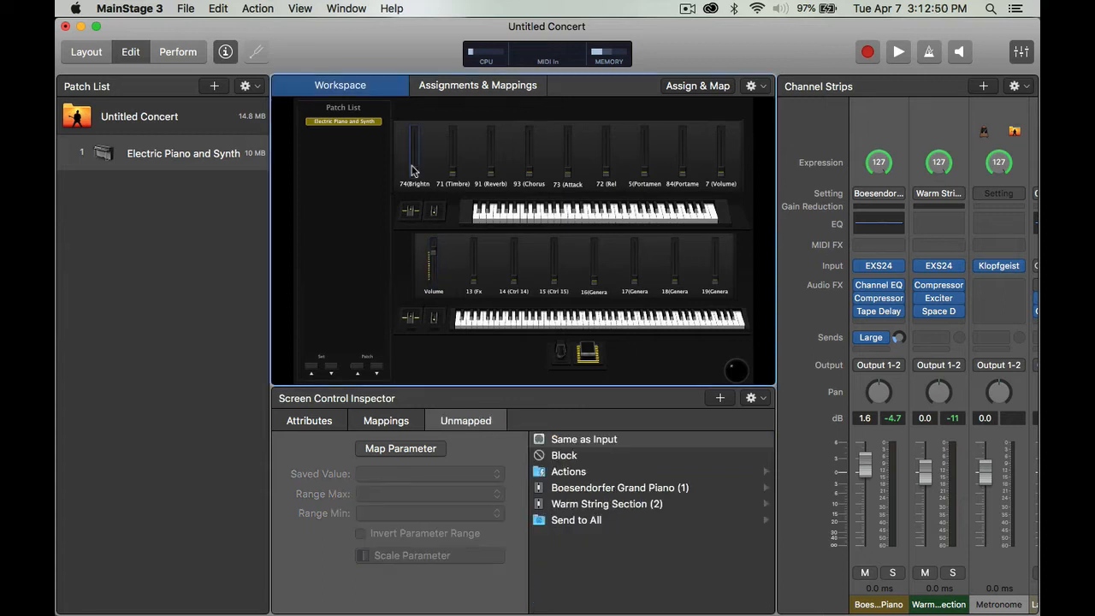
left_click(600, 505)
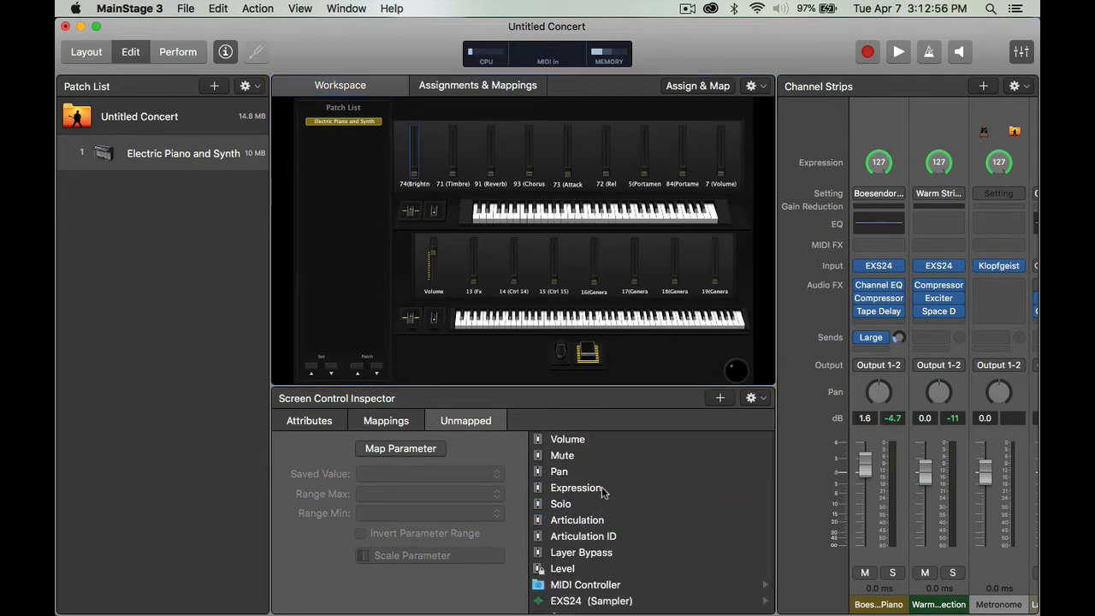
left_click(606, 441)
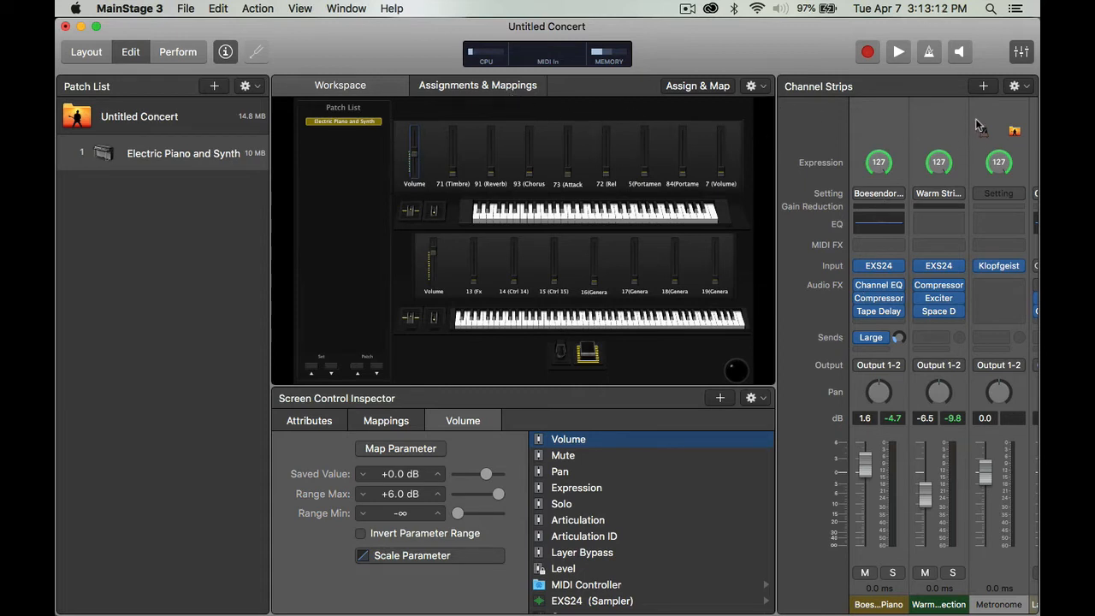
Add three software instrument channel strips with OXYGEN 61 as input and Output 1-2 as output
left_click(985, 86)
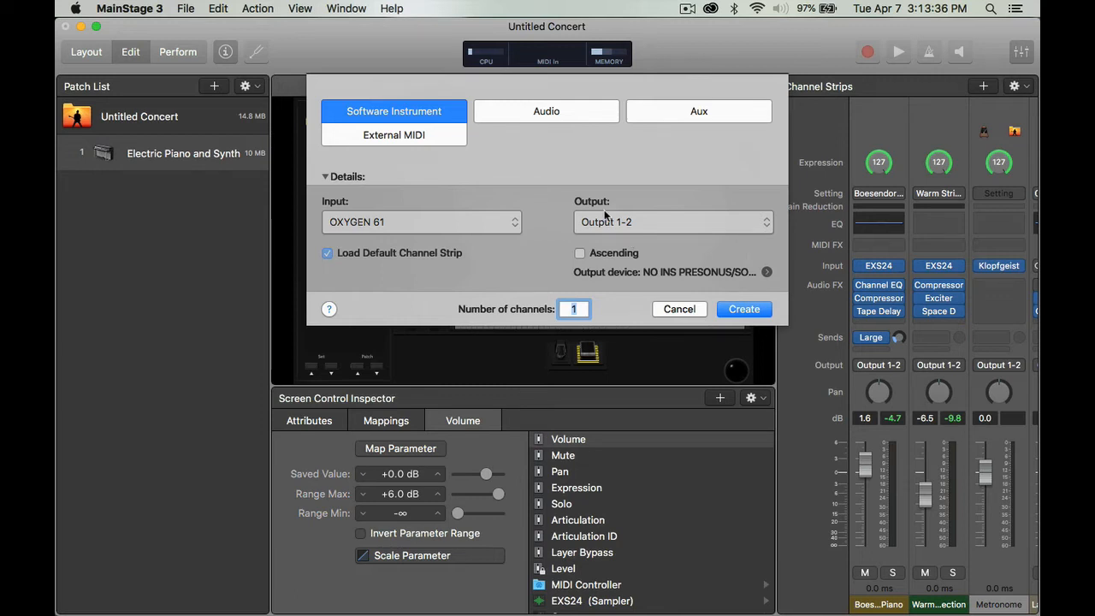
type("3")
key("Return")
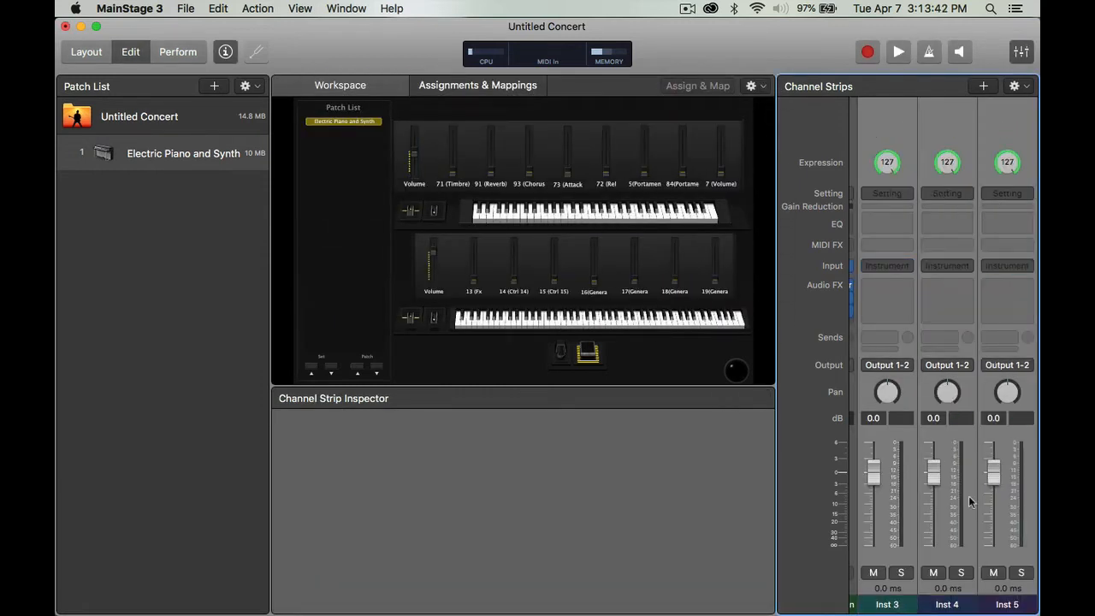
Load the Blue Carpet setting from the legacy Logic Synth Pads on the Inst 3 channel strip
scroll(969, 495, "left", 3)
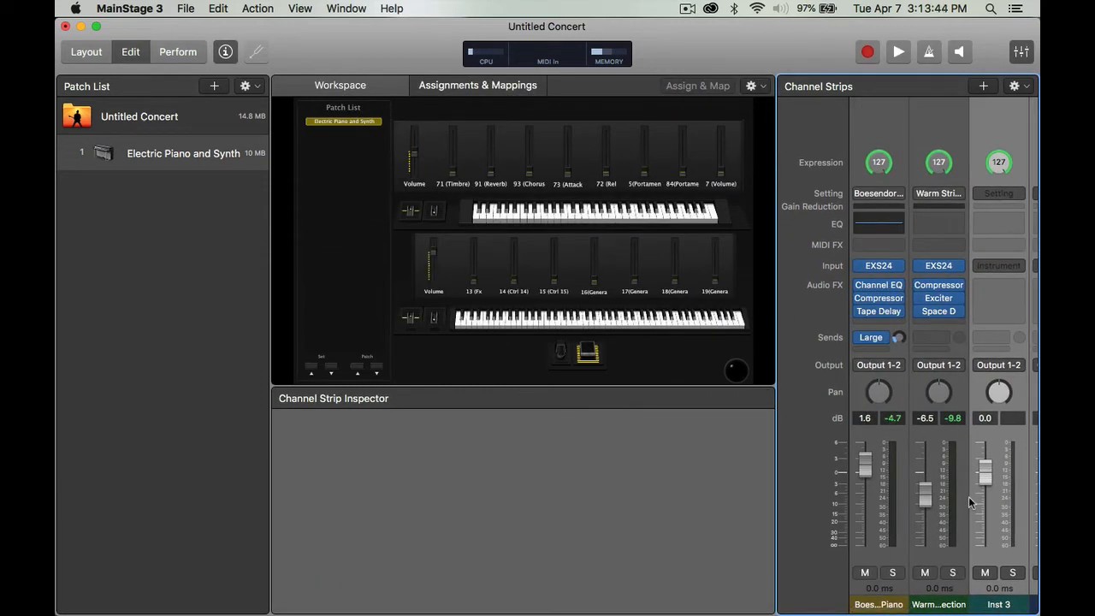
left_click(988, 117)
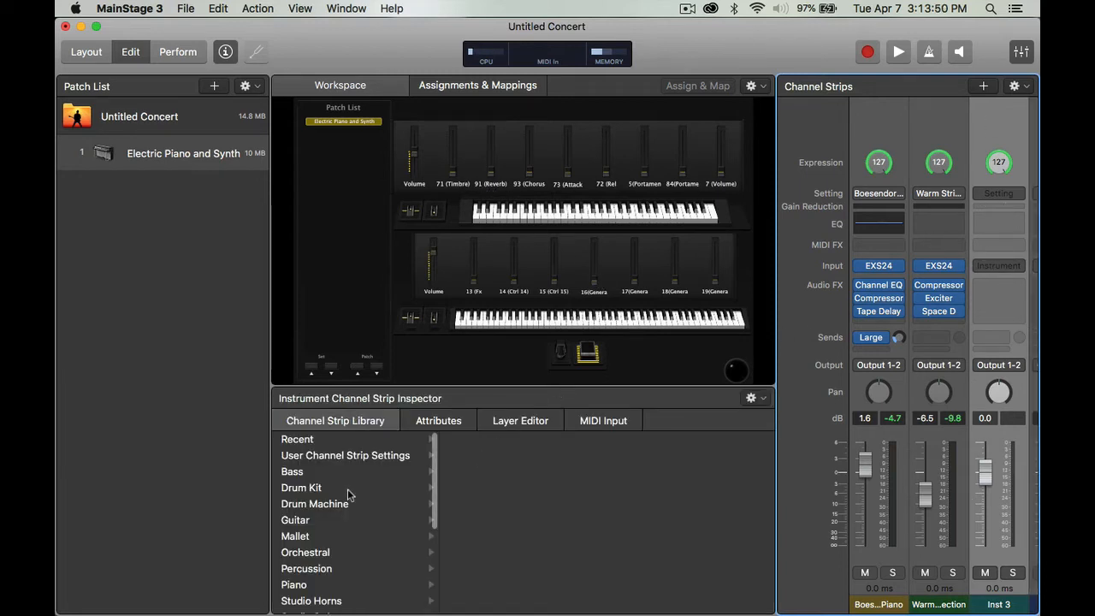
scroll(321, 556, "down", 6)
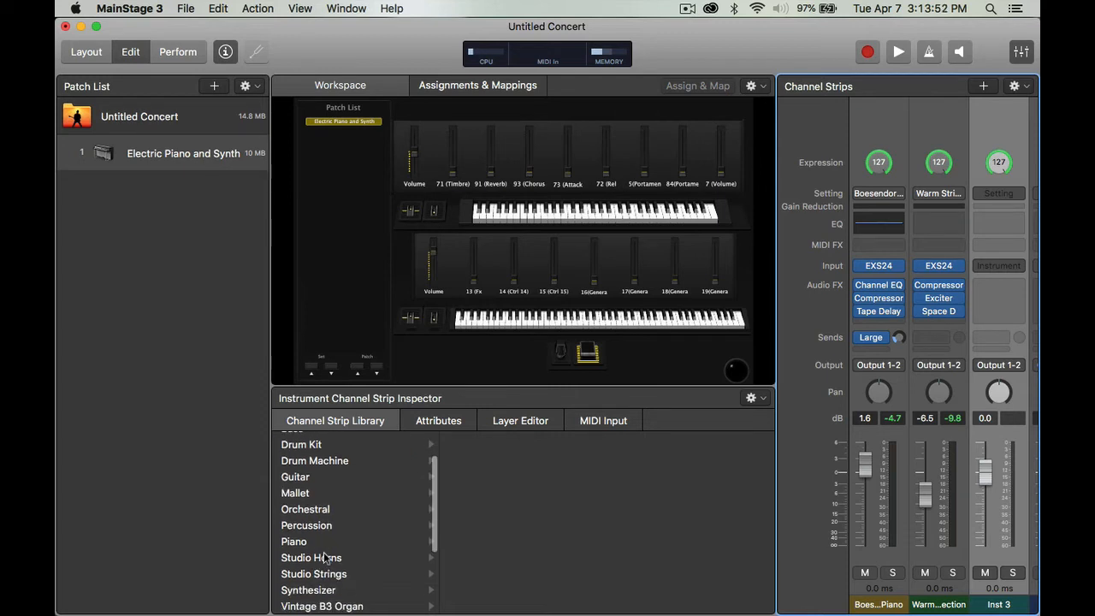
left_click(315, 607)
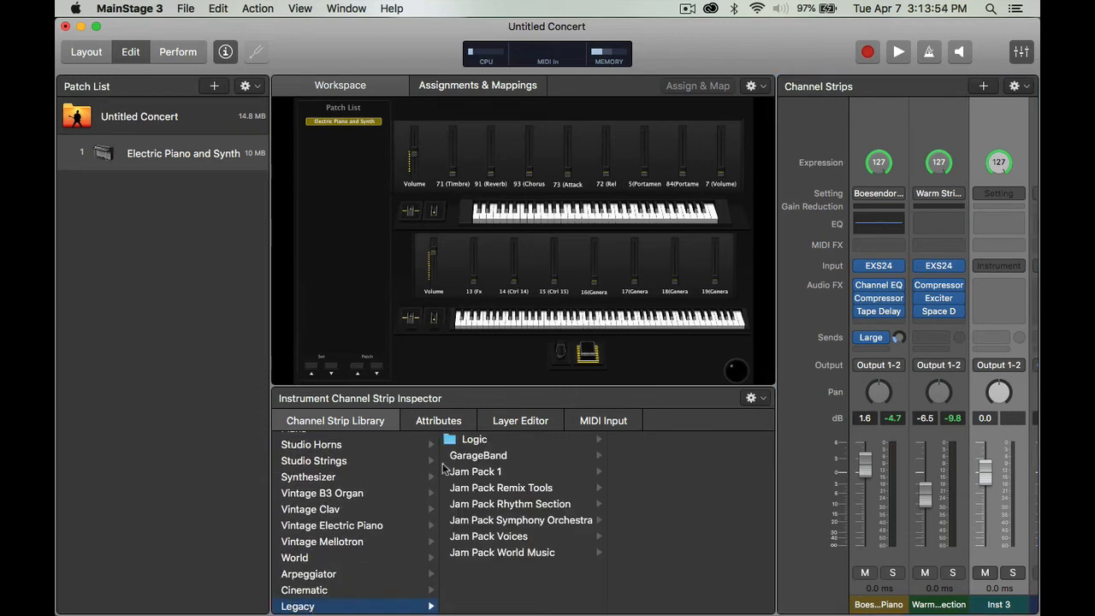
left_click(473, 440)
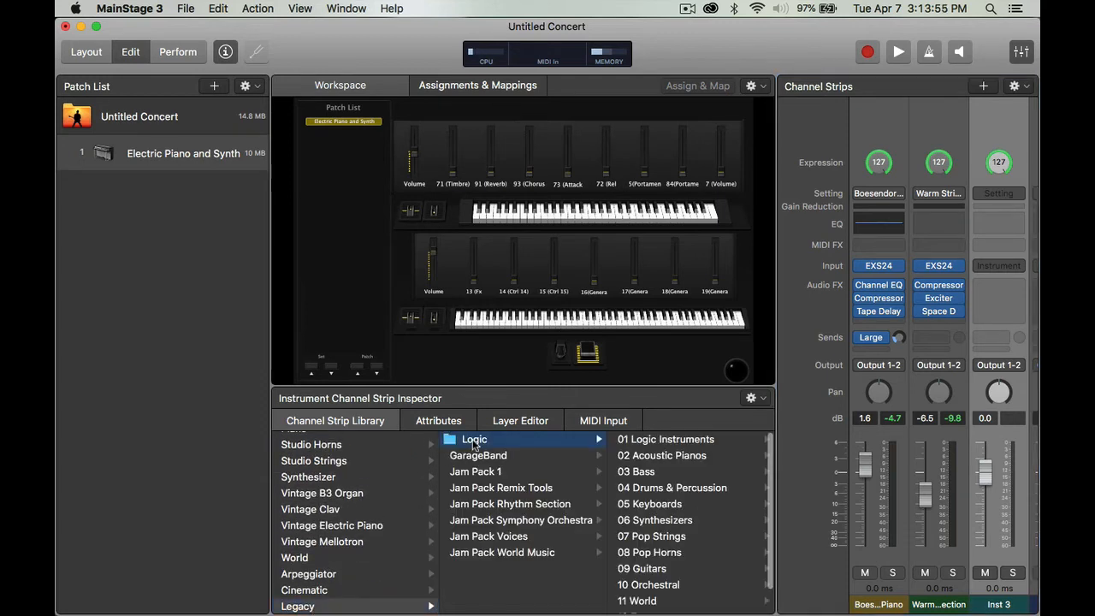
left_click(652, 521)
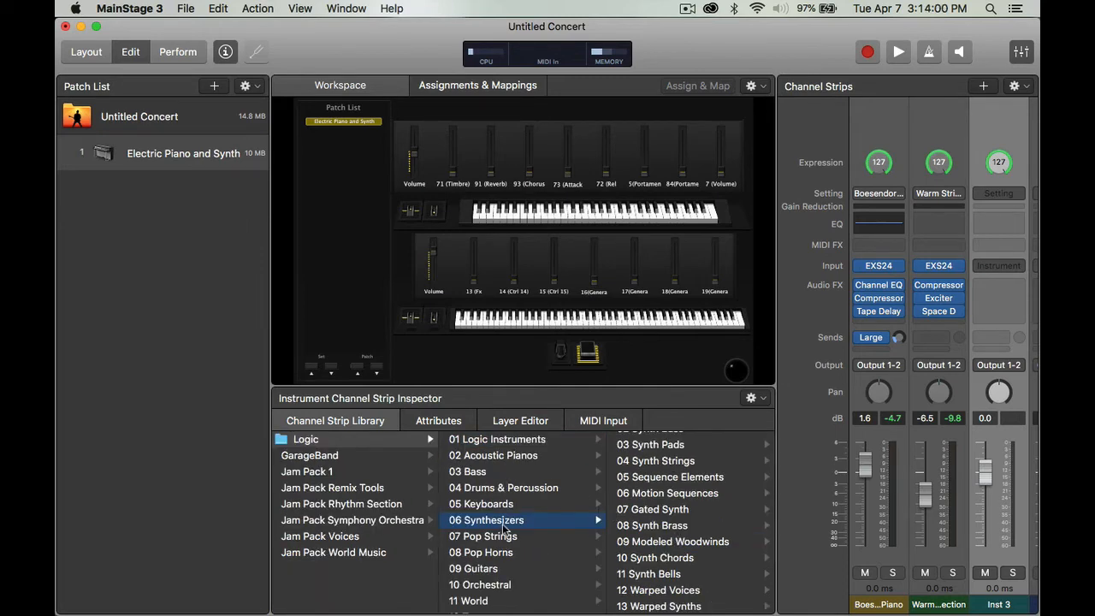
left_click(639, 451)
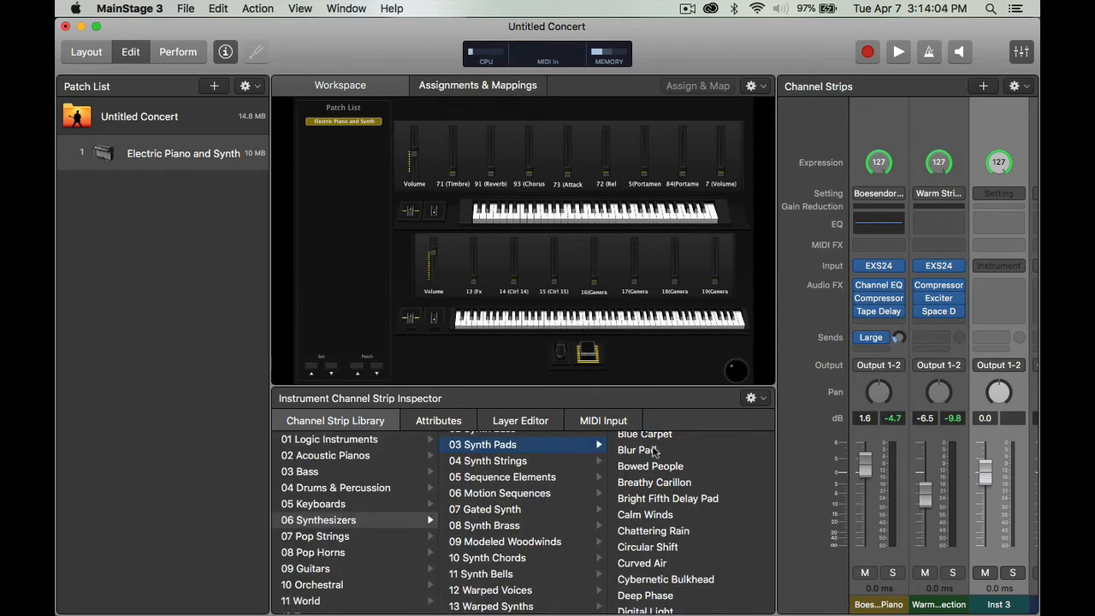
scroll(655, 451, "up", 3)
left_click(654, 501)
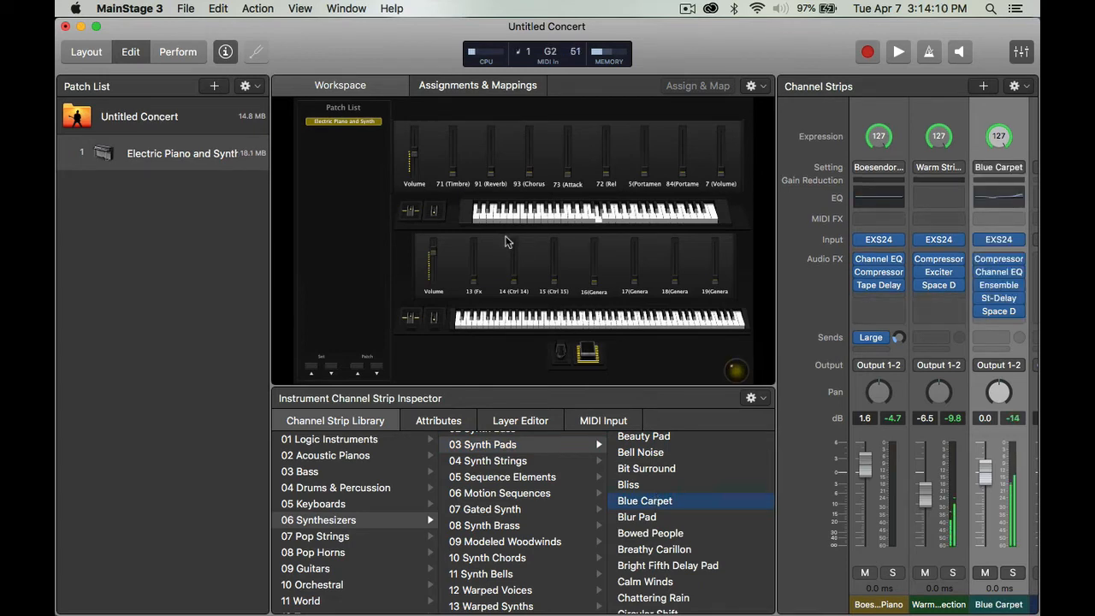
Map the upper keyboard's second fader to the volume of the Blue Carpet channel strip
left_click(451, 164)
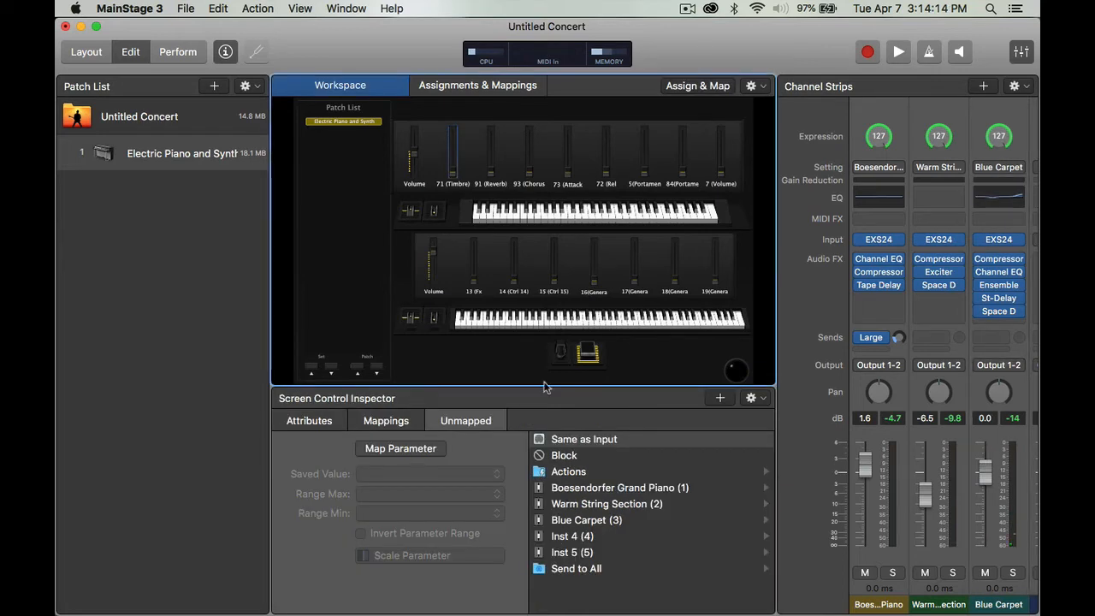
left_click(565, 520)
left_click(573, 440)
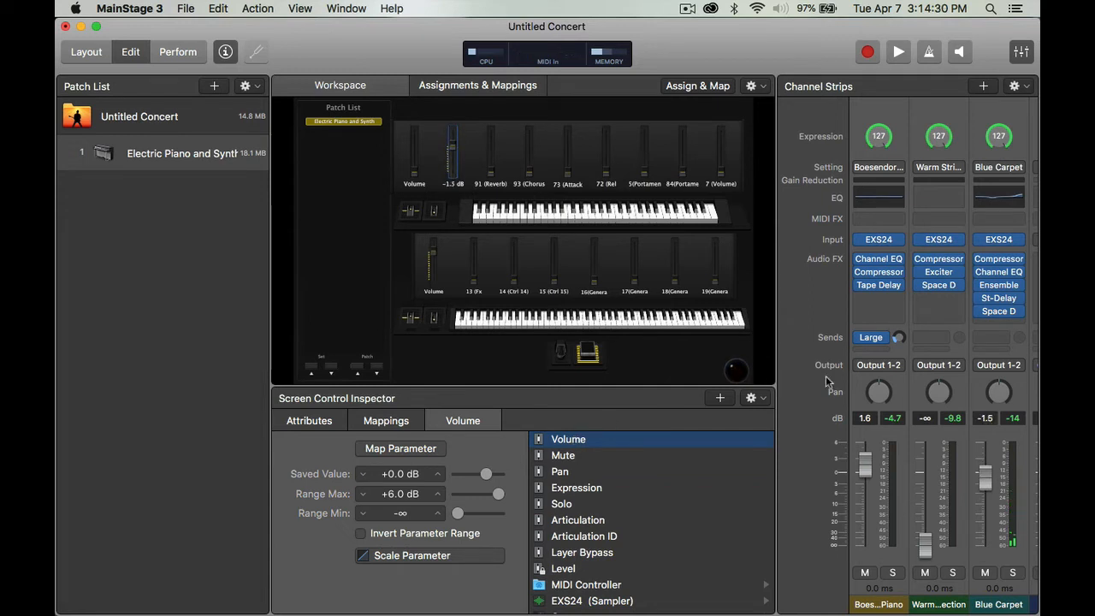
Load the French Horn Section setting from the legacy Logic Orchestral Brass on the Inst 4 channel strip
scroll(960, 409, "right", 4)
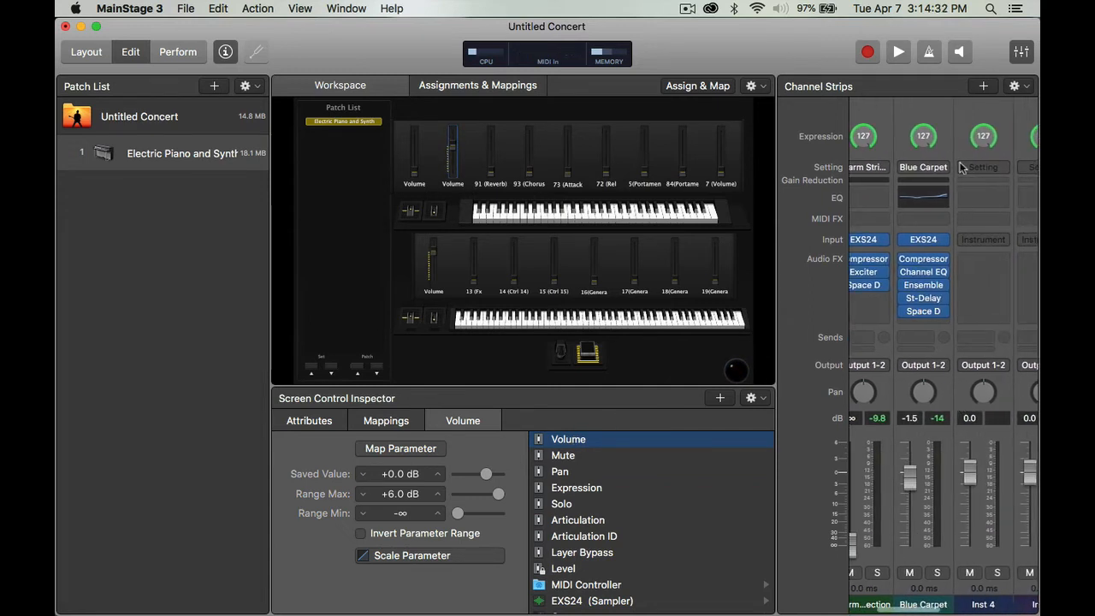
left_click(970, 104)
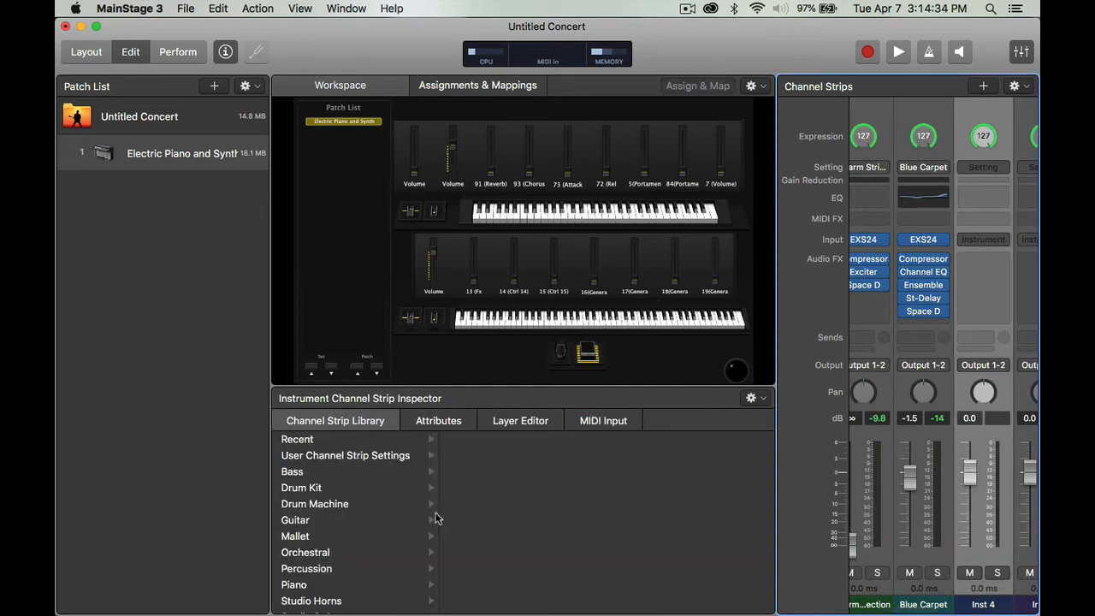
scroll(321, 571, "down", 3)
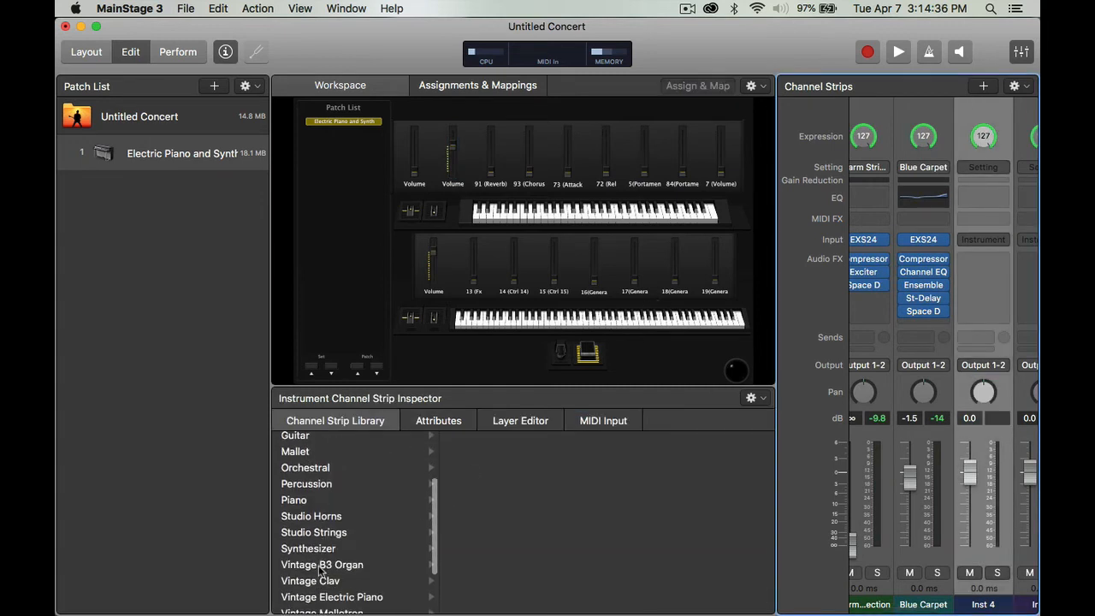
scroll(322, 571, "down", 3)
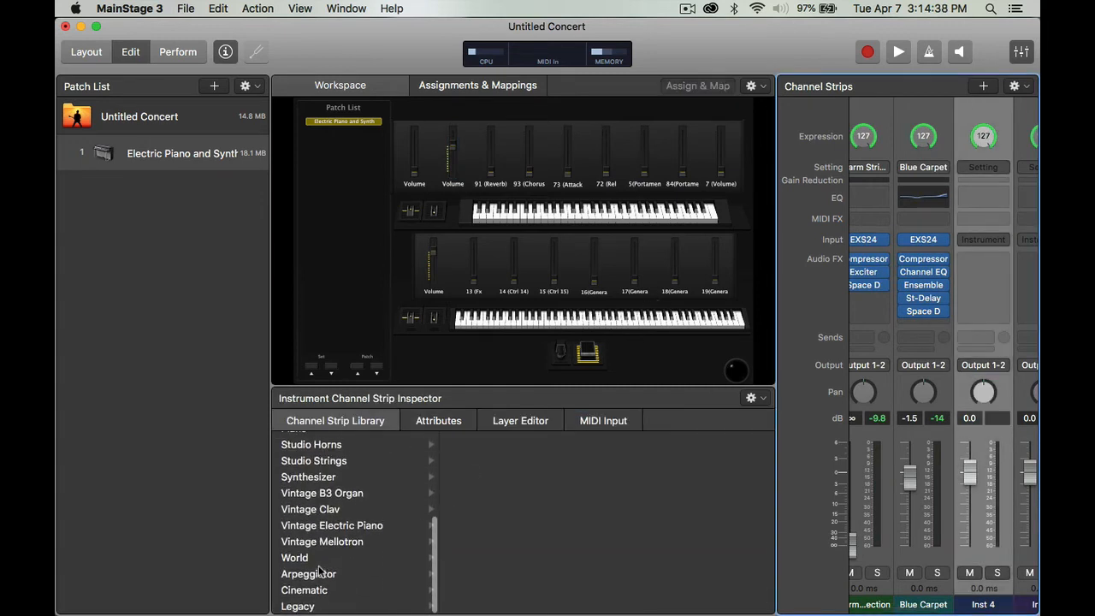
left_click(318, 608)
left_click(515, 439)
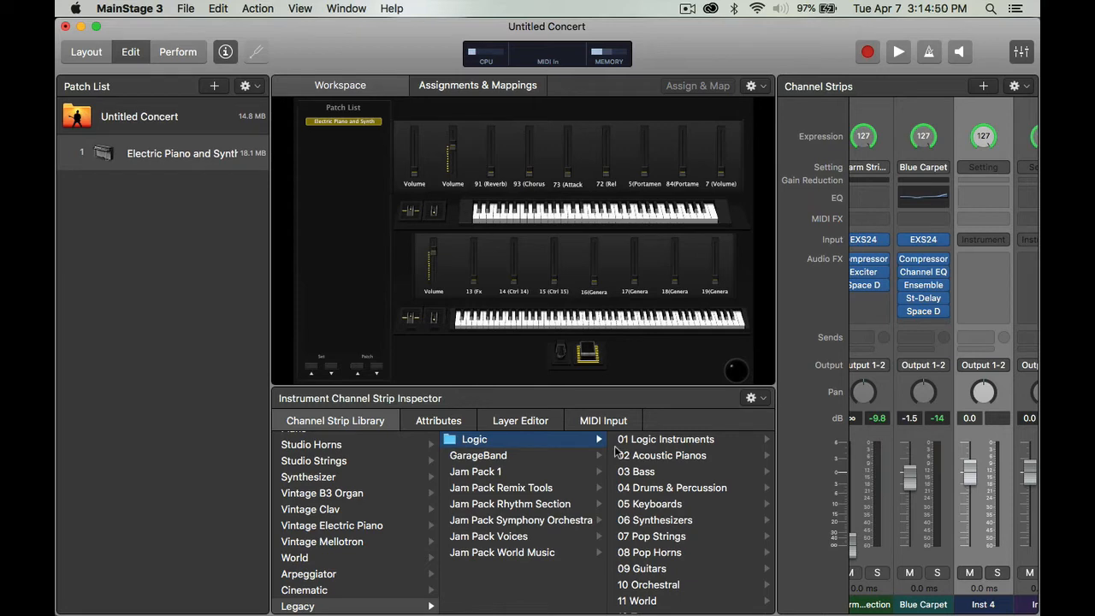
left_click(676, 585)
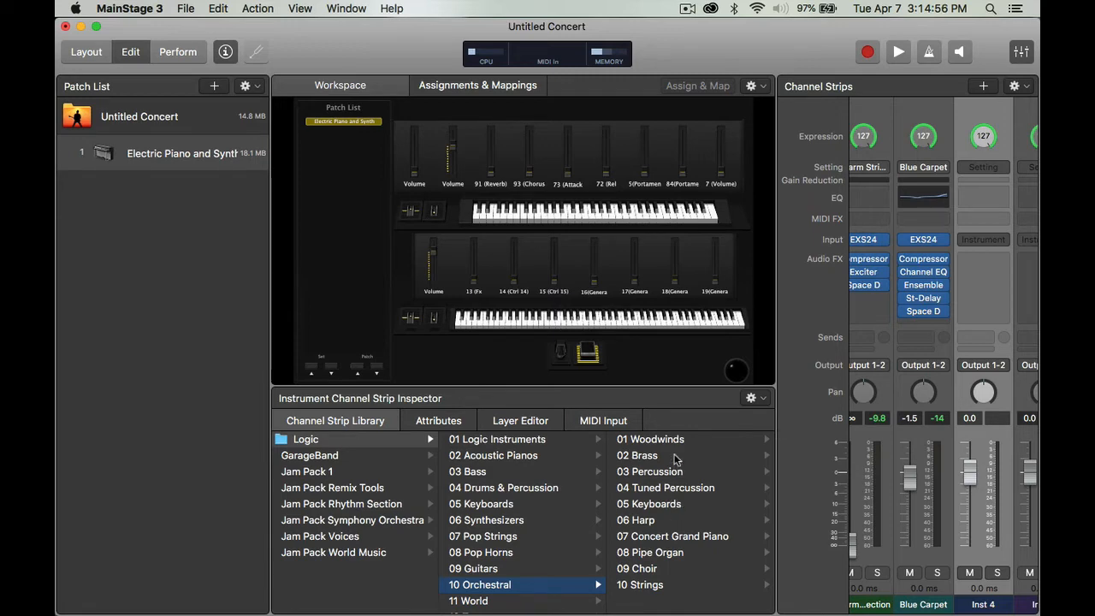
left_click(676, 458)
scroll(670, 496, "up", 3)
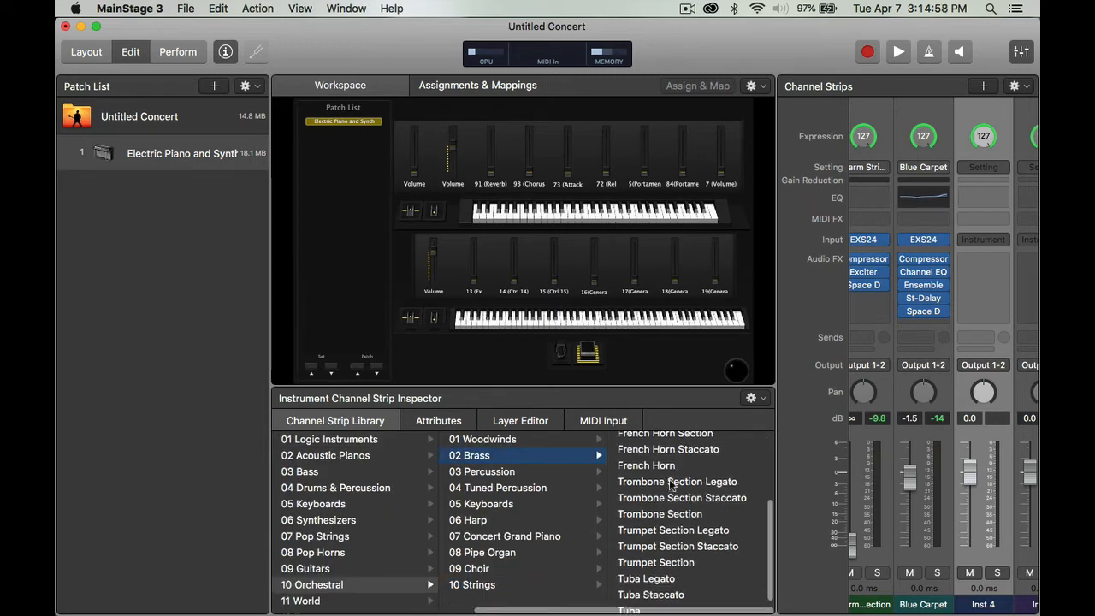
scroll(672, 485, "up", 2)
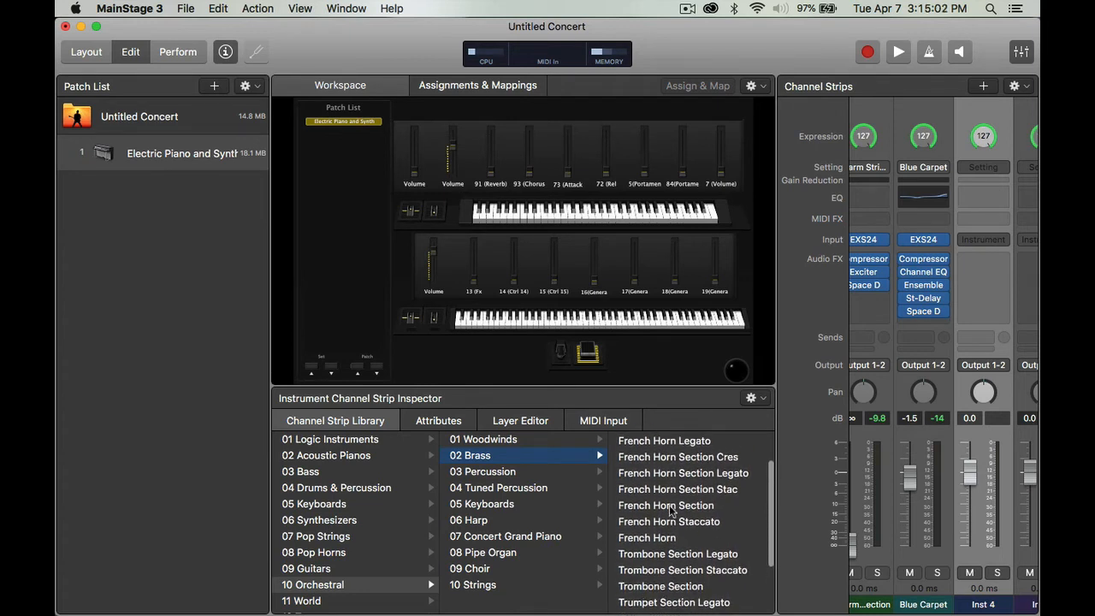
left_click(672, 506)
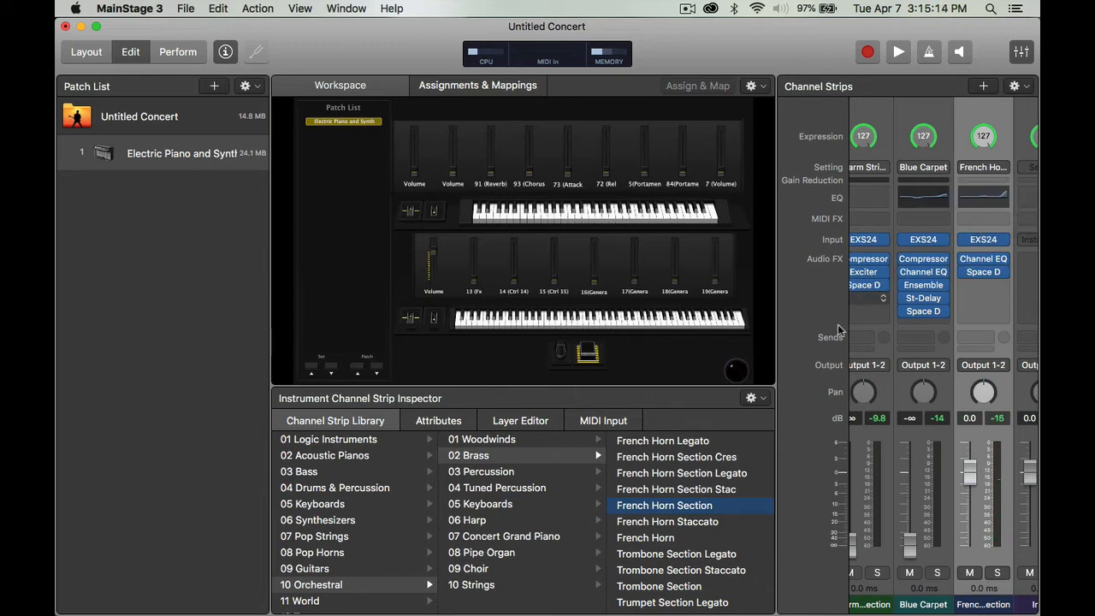
scroll(708, 476, "up", 2)
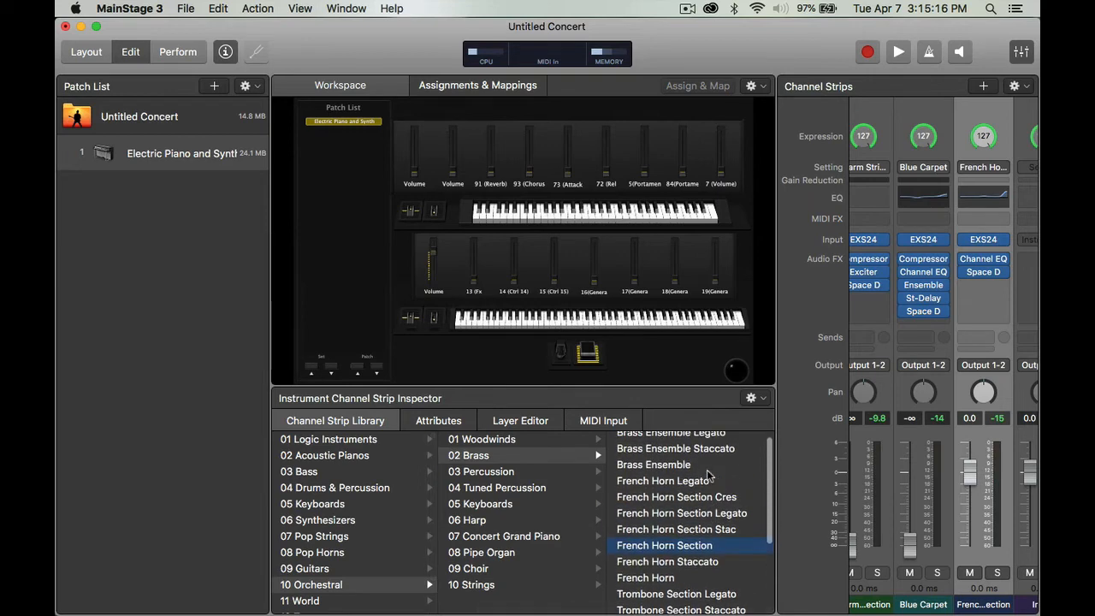
scroll(708, 476, "down", 1)
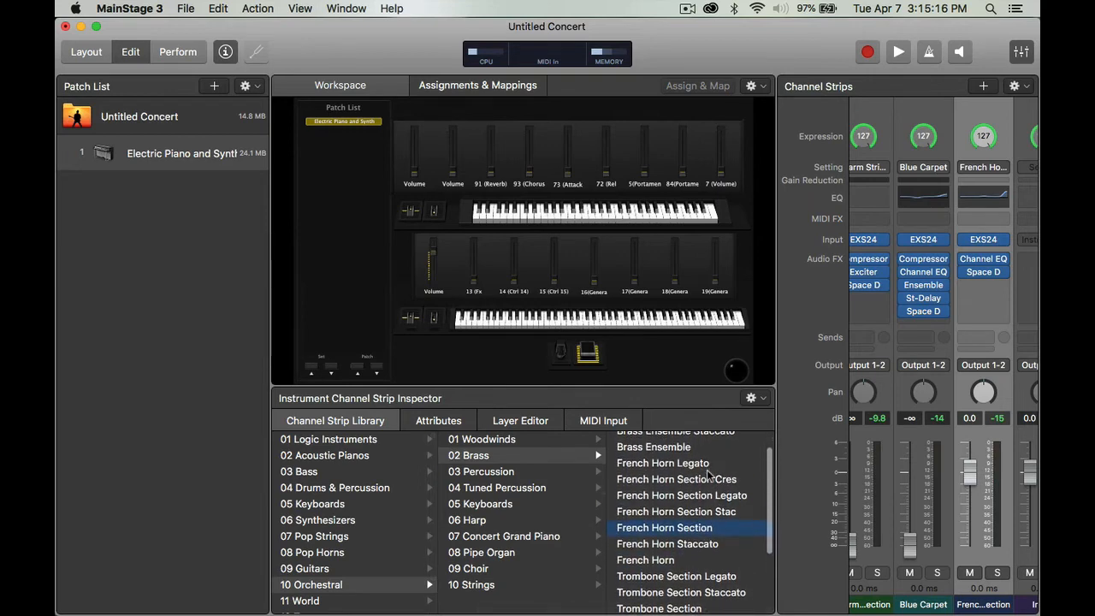
Audition the French Horn Section Legato setting against French Horn Section on the brass channel strip, returning to French Horn Section
left_click(667, 496)
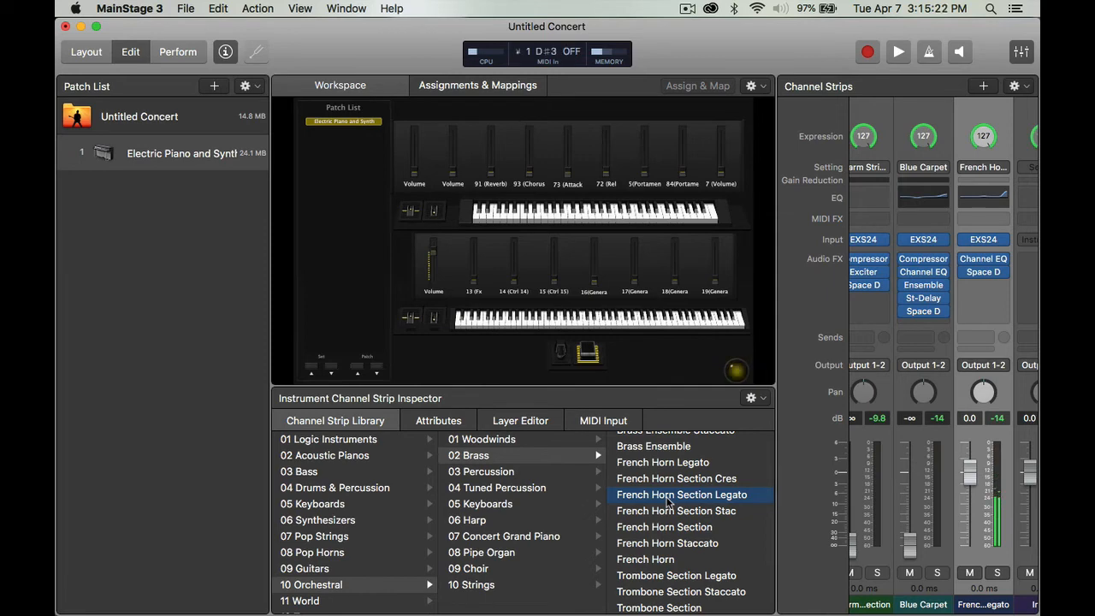
left_click(675, 528)
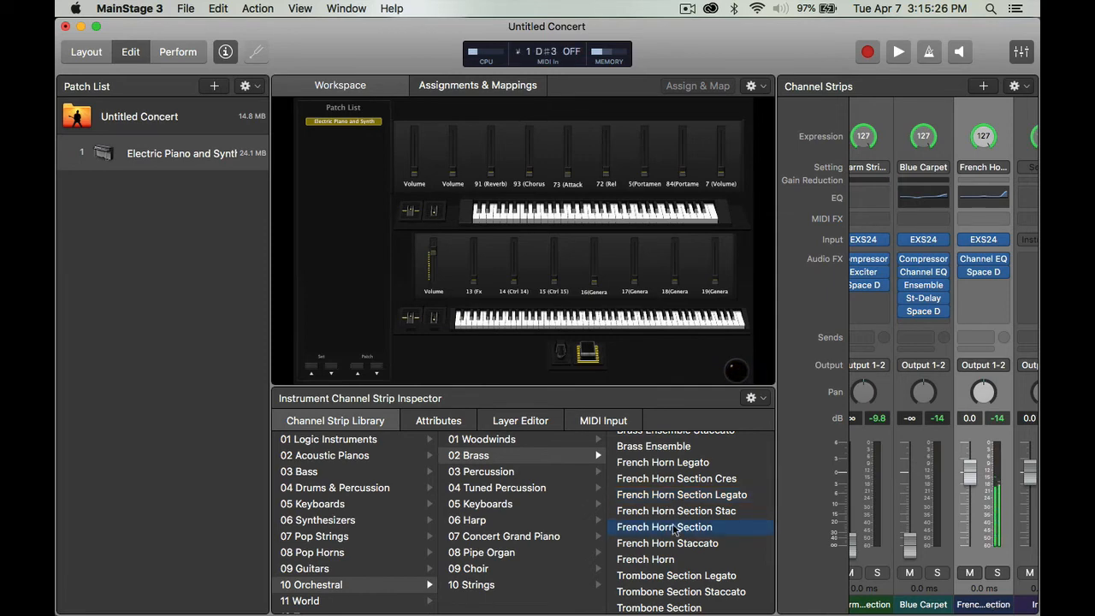
left_click(683, 496)
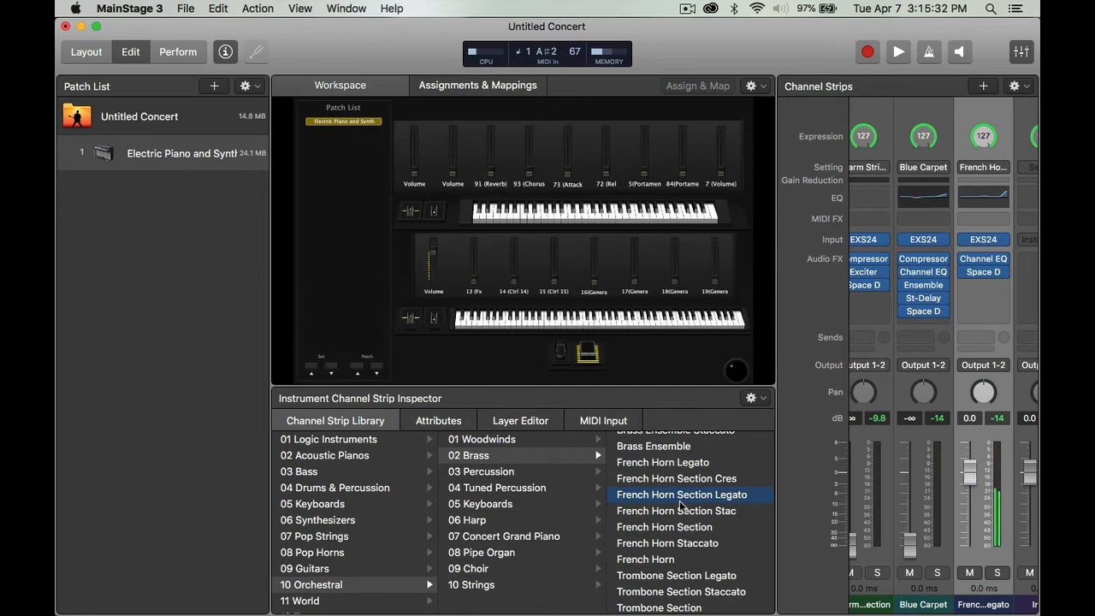
left_click(682, 528)
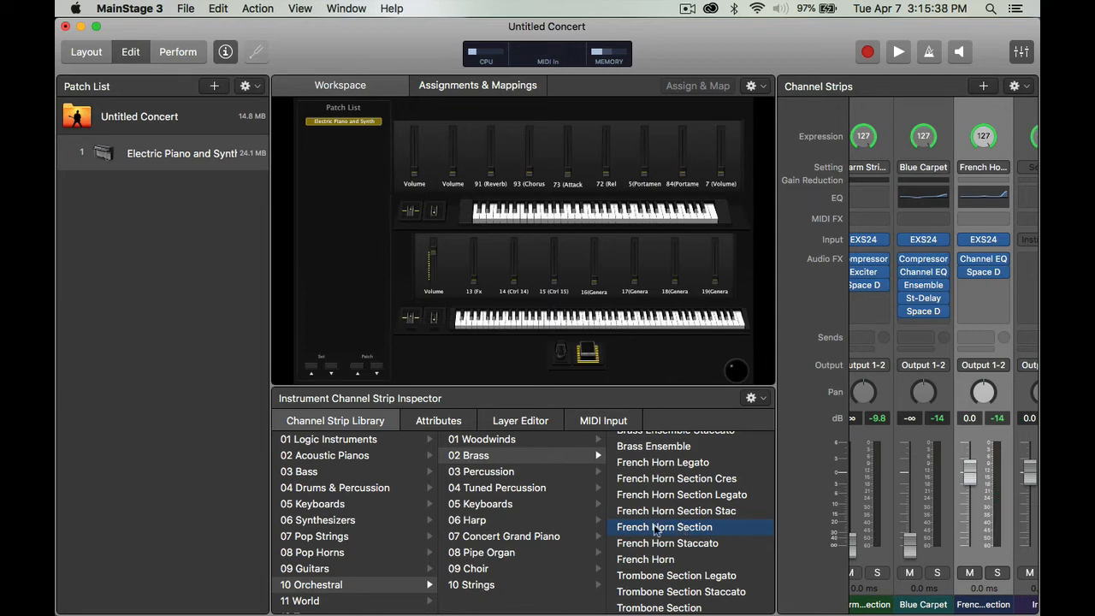
Map the upper keyboard's fourth fader to the volume of the French Horn Section channel strip
left_click(528, 156)
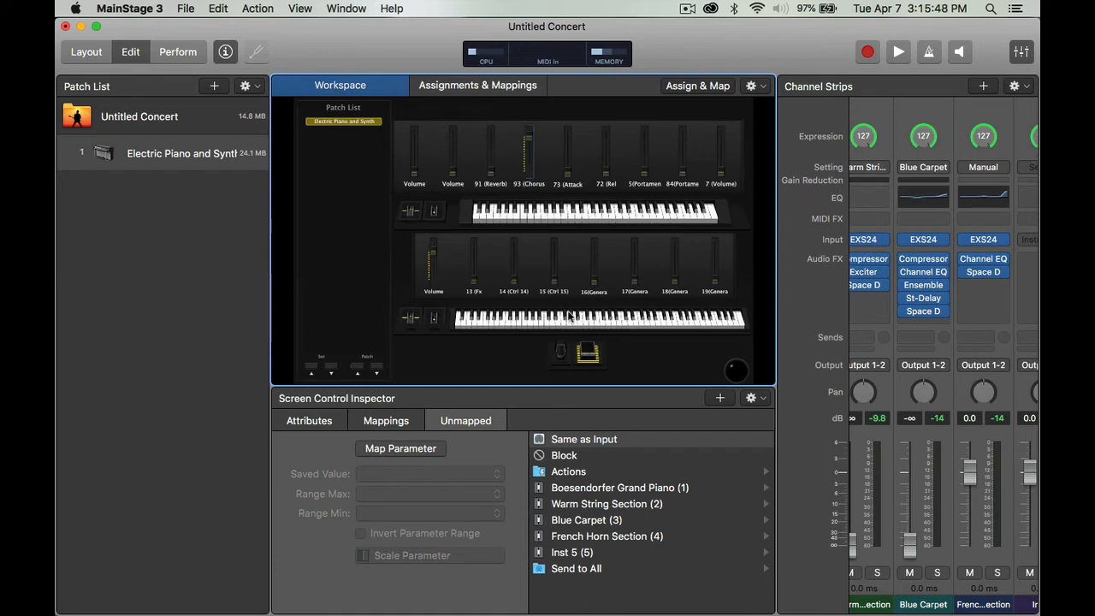
left_click(601, 537)
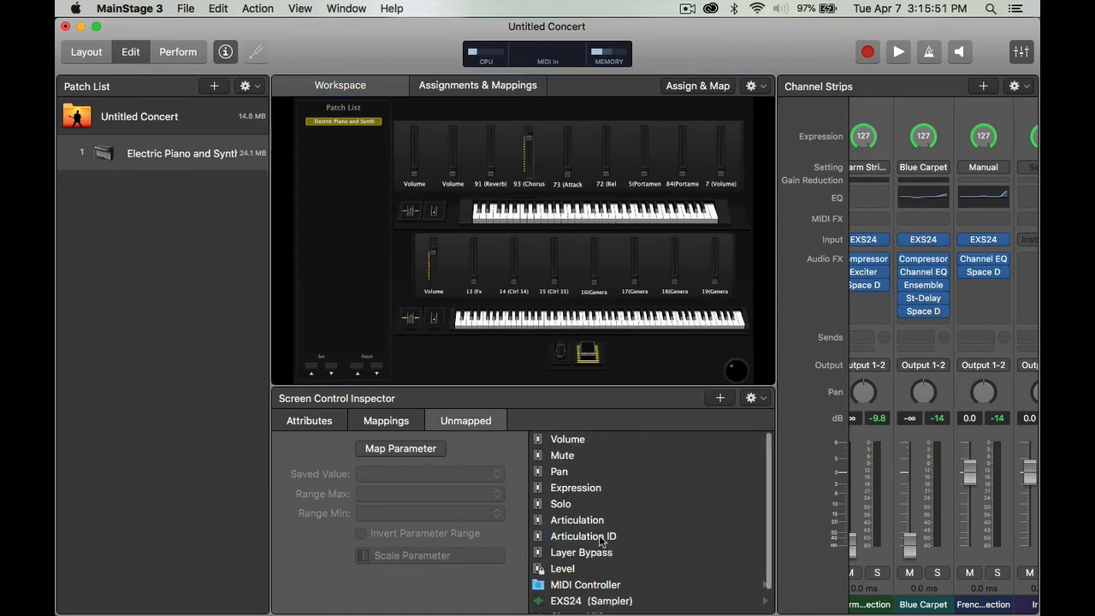
left_click(568, 440)
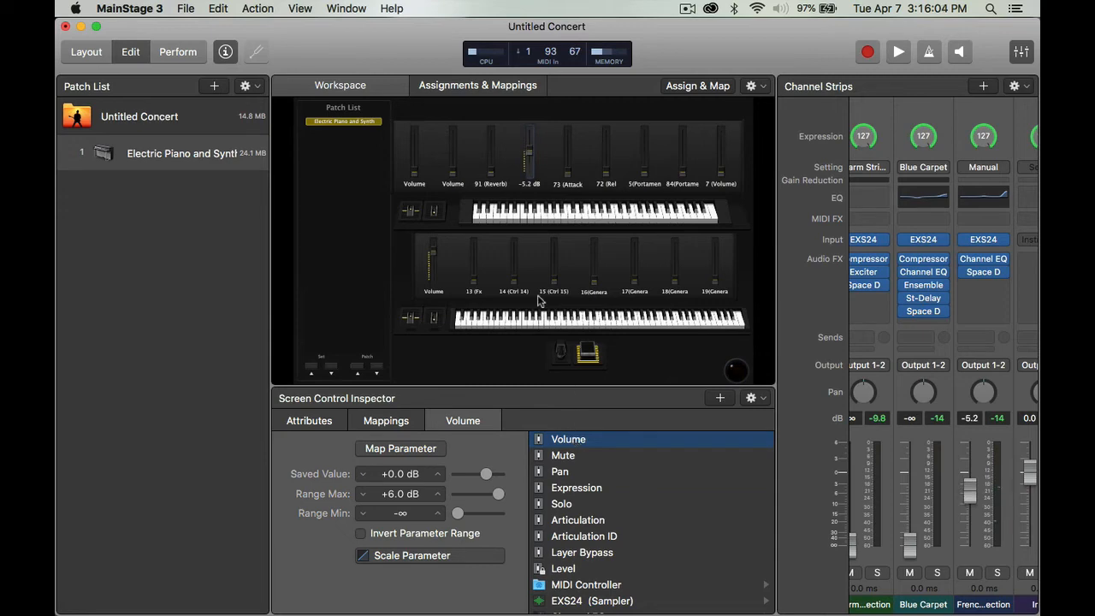
Load the Flute Section setting from the legacy Logic Orchestral Woodwinds on the Inst 5 channel strip
scroll(1037, 453, "right", 2)
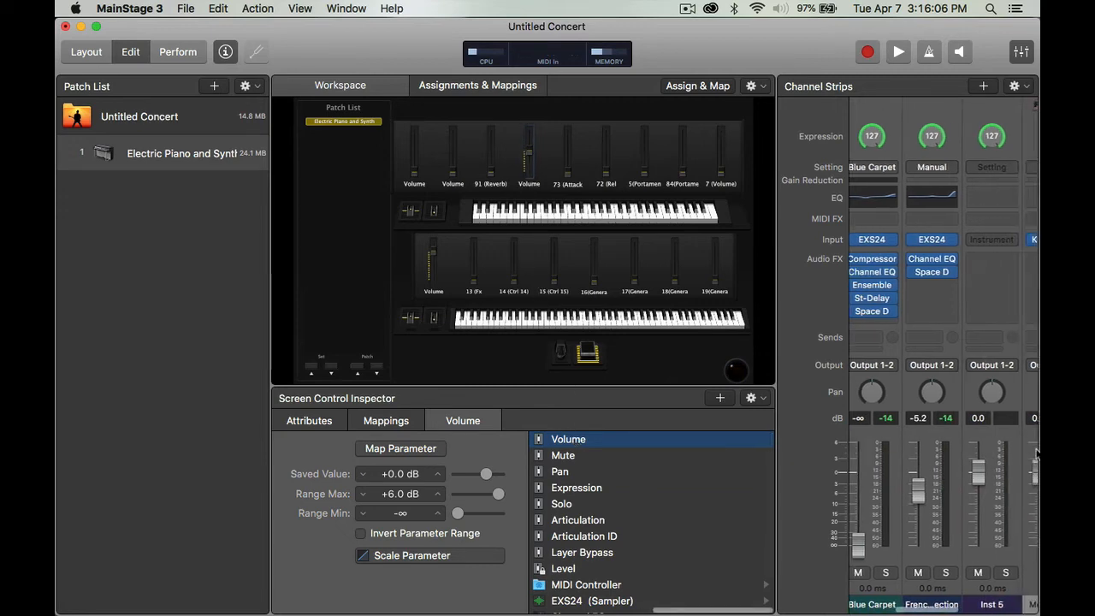
left_click(1009, 119)
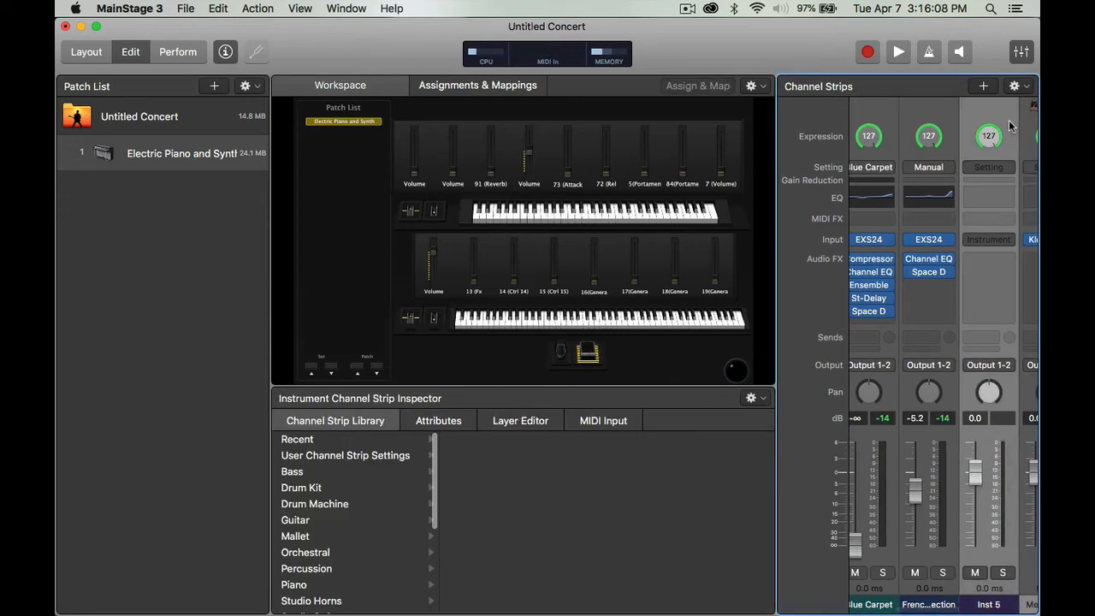
scroll(362, 546, "down", 5)
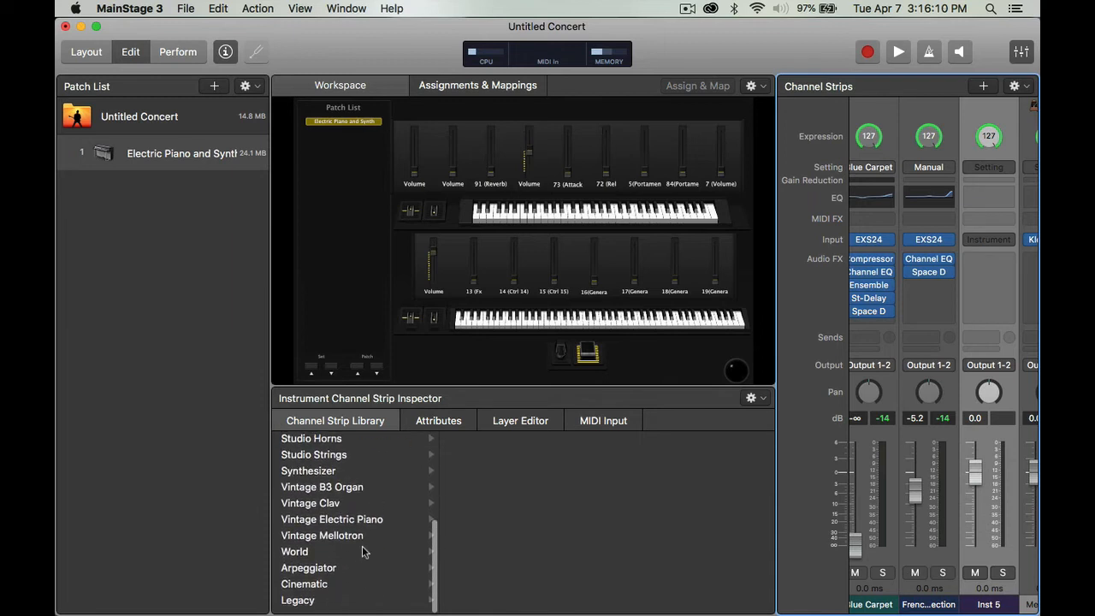
left_click(332, 606)
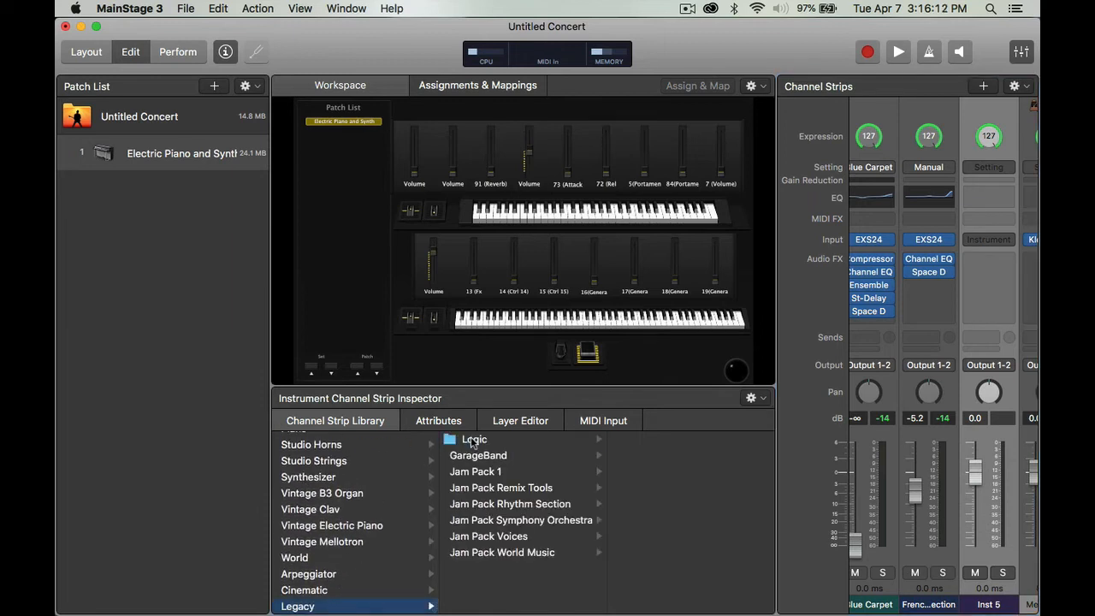
left_click(469, 440)
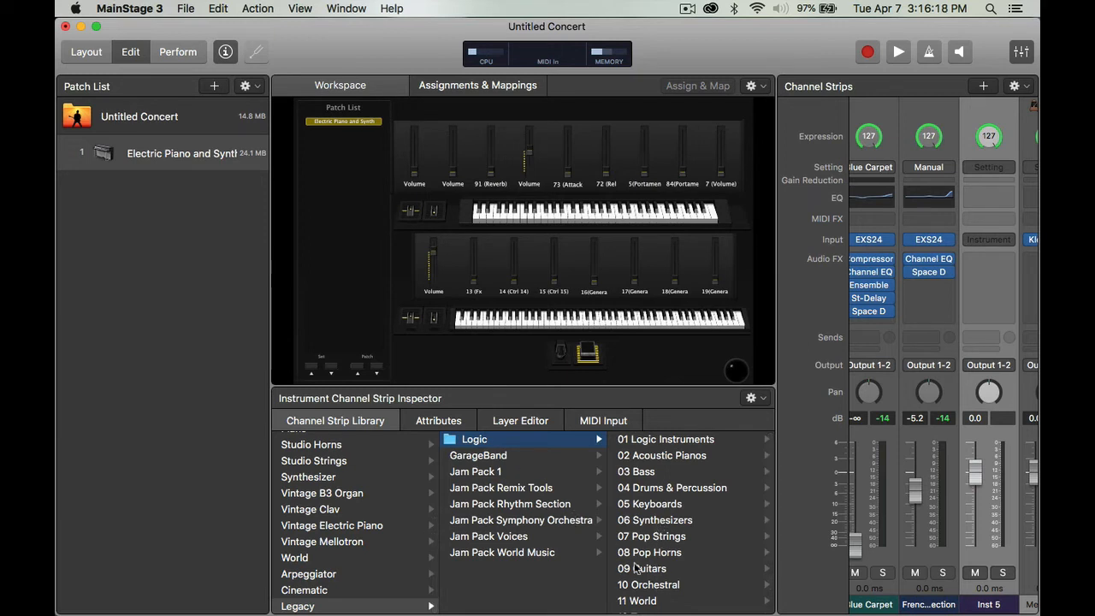
left_click(652, 585)
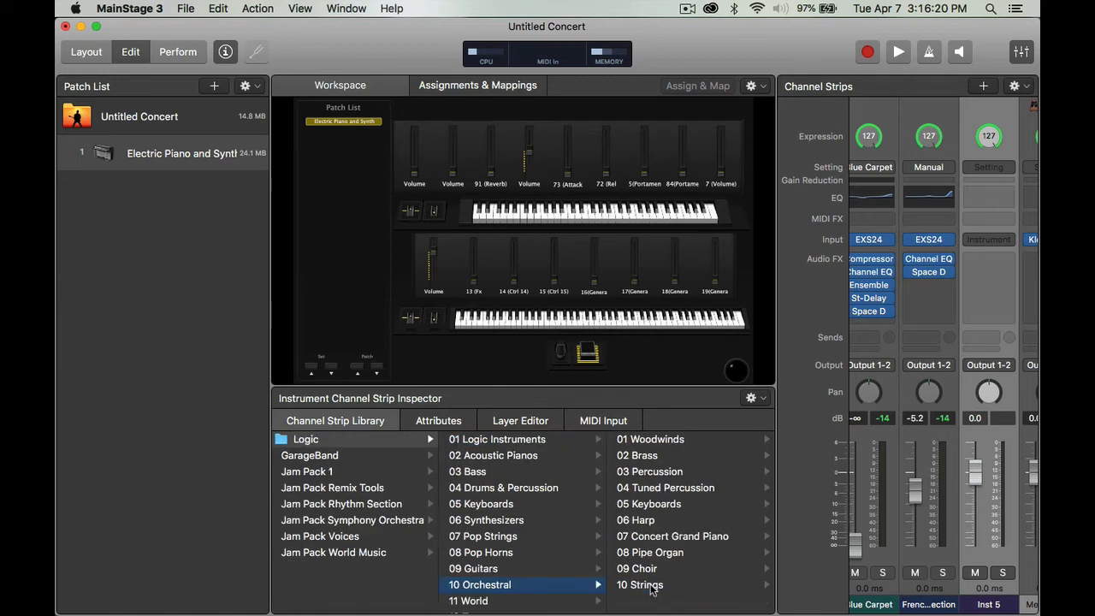
left_click(680, 440)
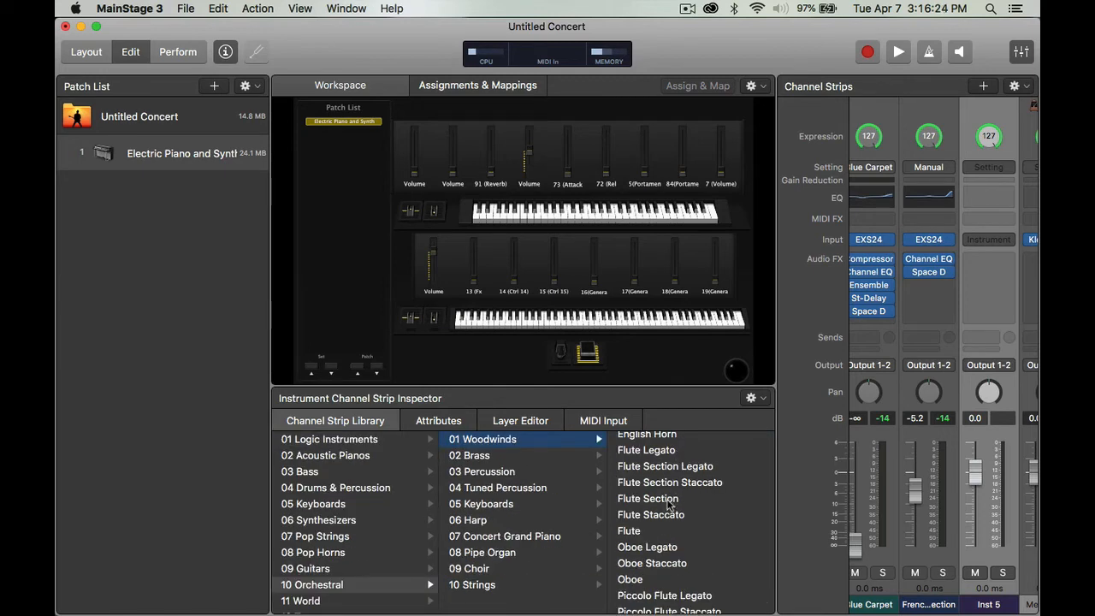
left_click(669, 502)
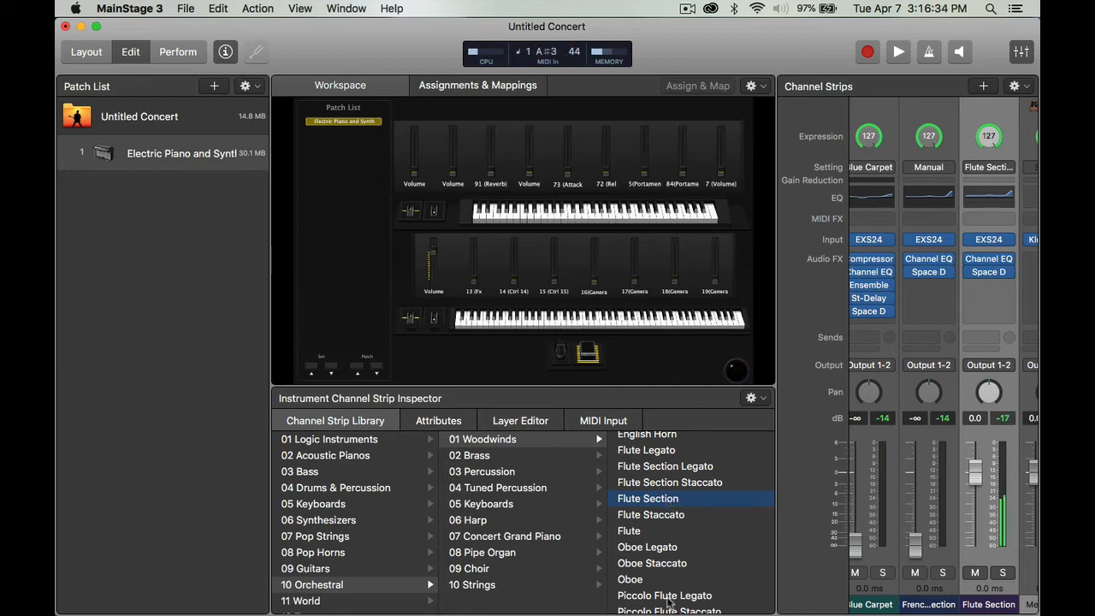
Try the Piccolo Flute Legato setting on the woodwind channel strip and go back to Flute Section
scroll(665, 599, "down", 1)
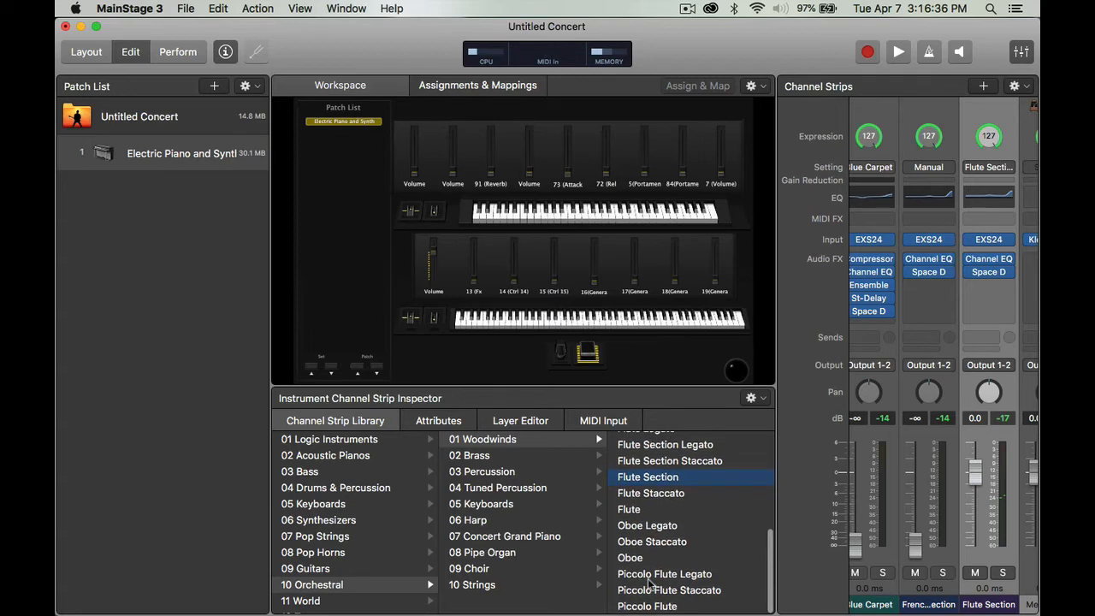
left_click(653, 578)
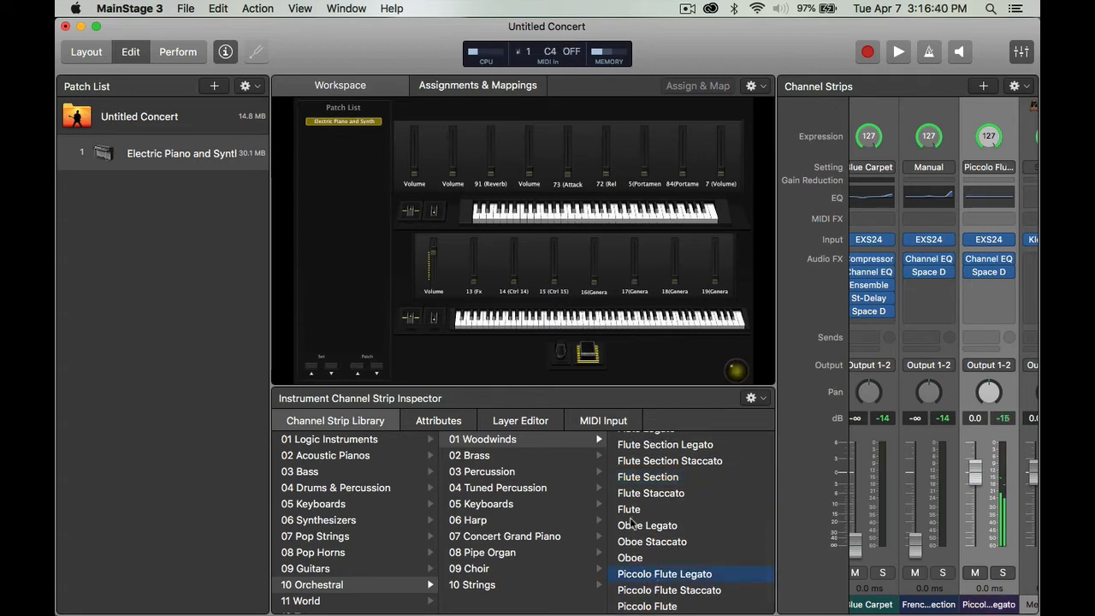
left_click(645, 482)
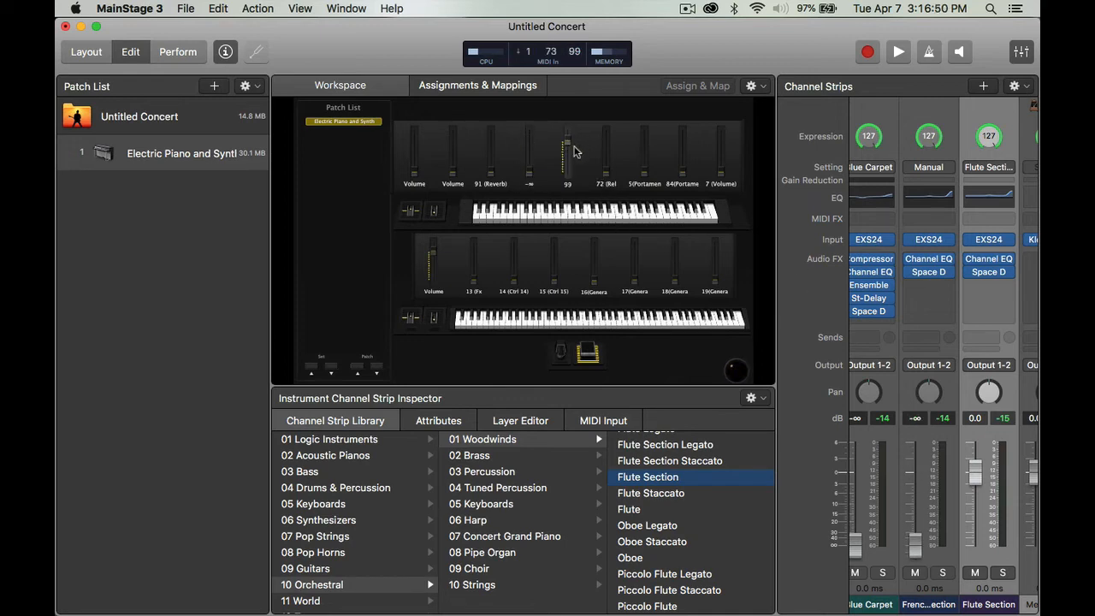
Map the upper keyboard's fifth fader to the volume of the Flute Section channel strip
left_click(569, 151)
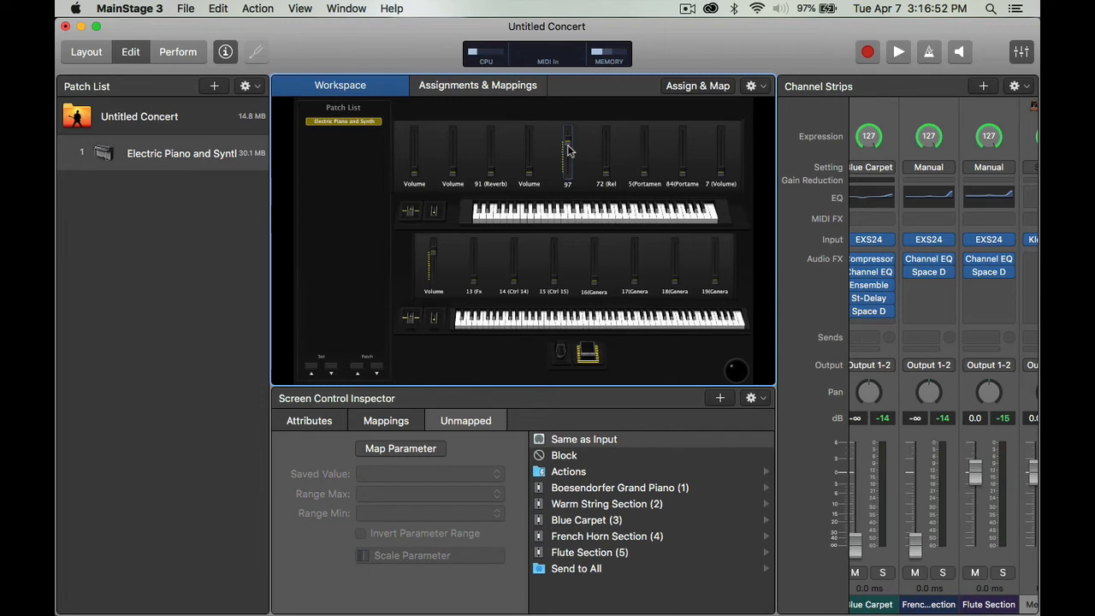
left_click(604, 554)
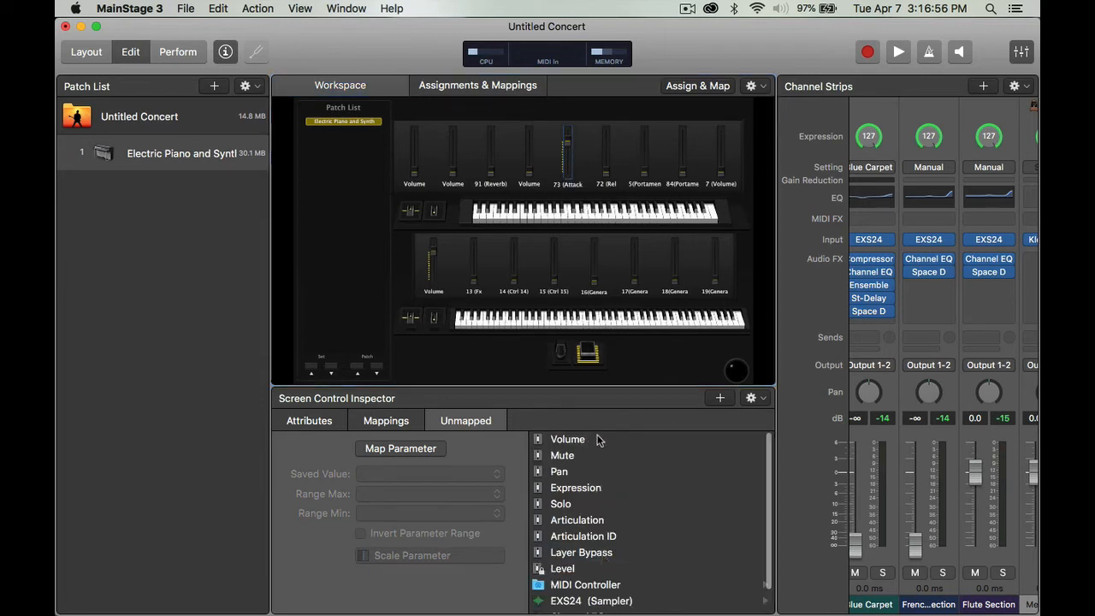
left_click(598, 439)
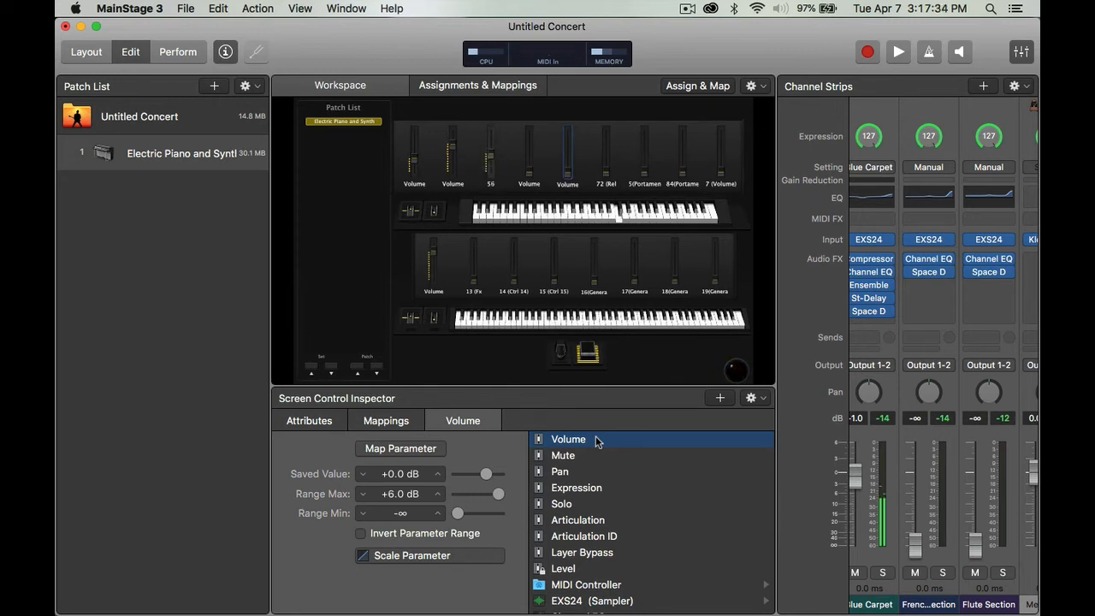
Delete the French Horn Section volume mapping from the upper keyboard's fourth fader
scroll(598, 442, "left", 5)
scroll(909, 498, "left", 4)
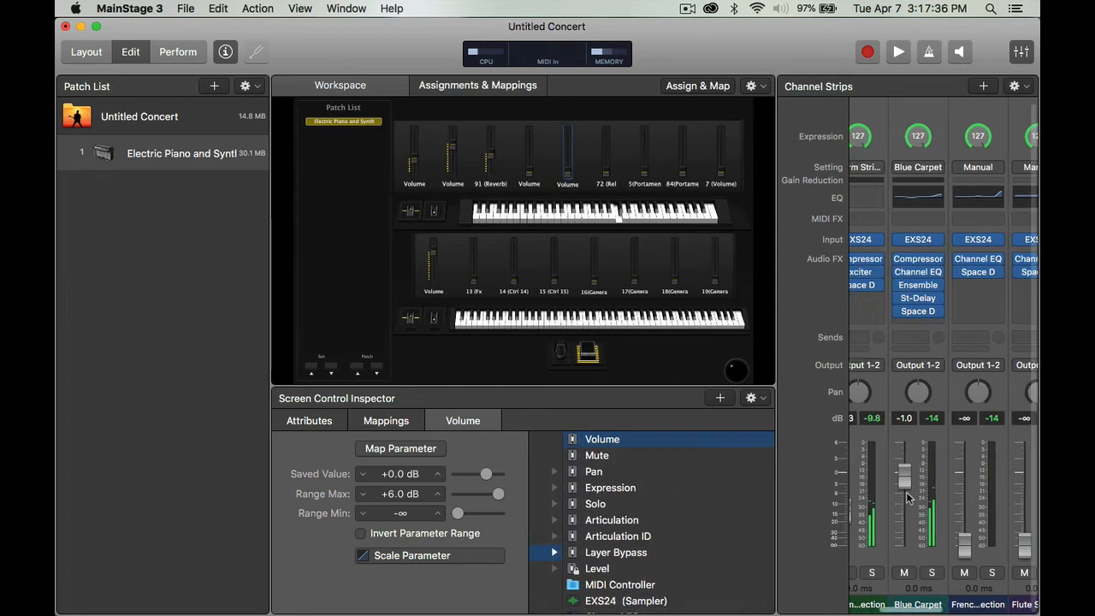
scroll(909, 498, "left", 6)
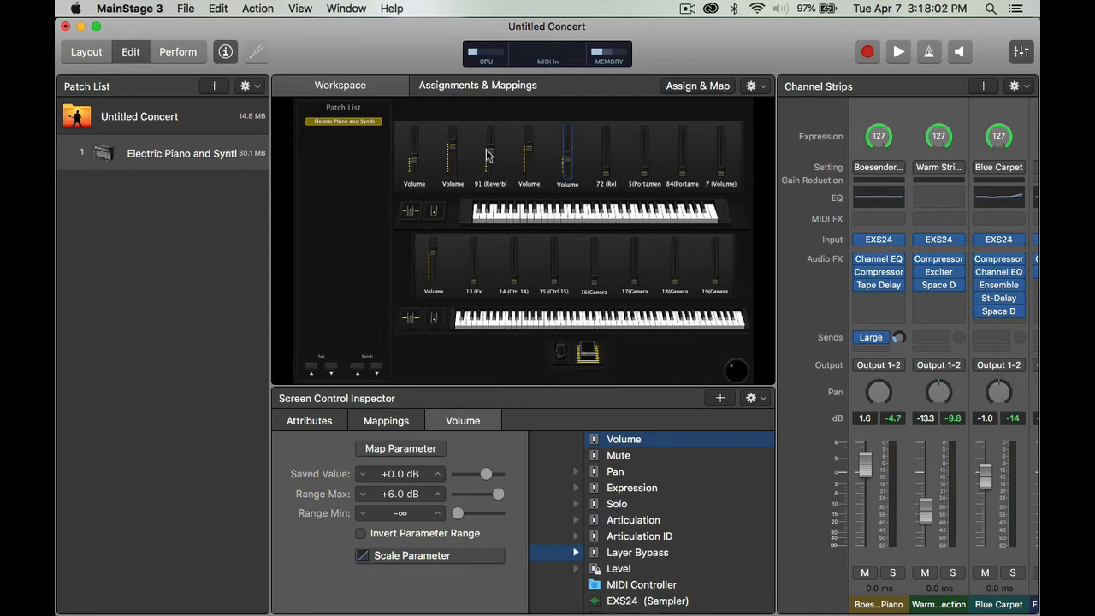
left_click(526, 152)
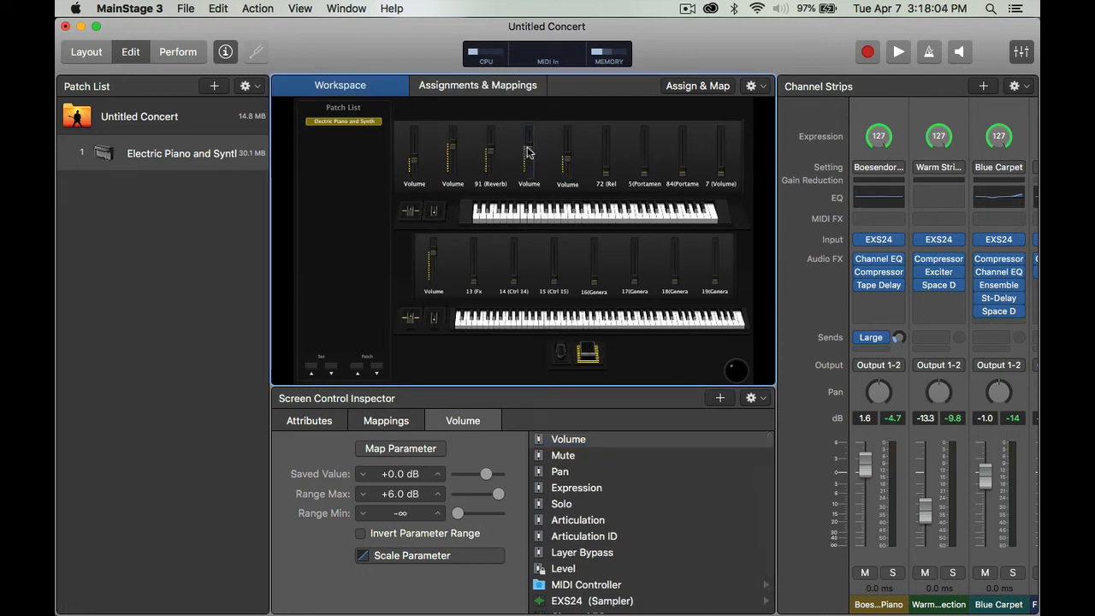
left_click(388, 421)
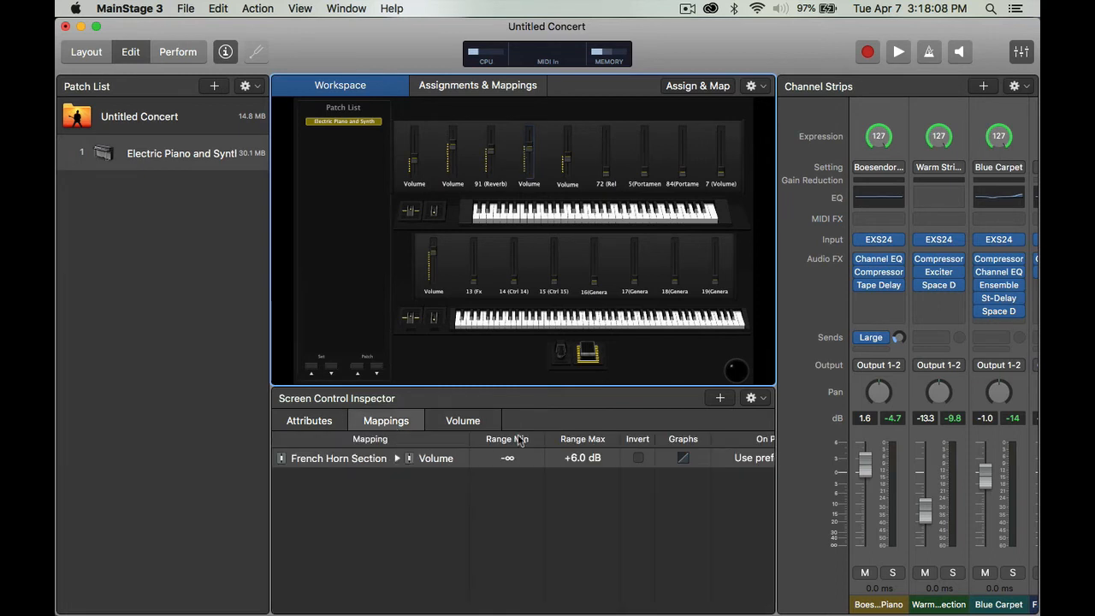
left_click(609, 461)
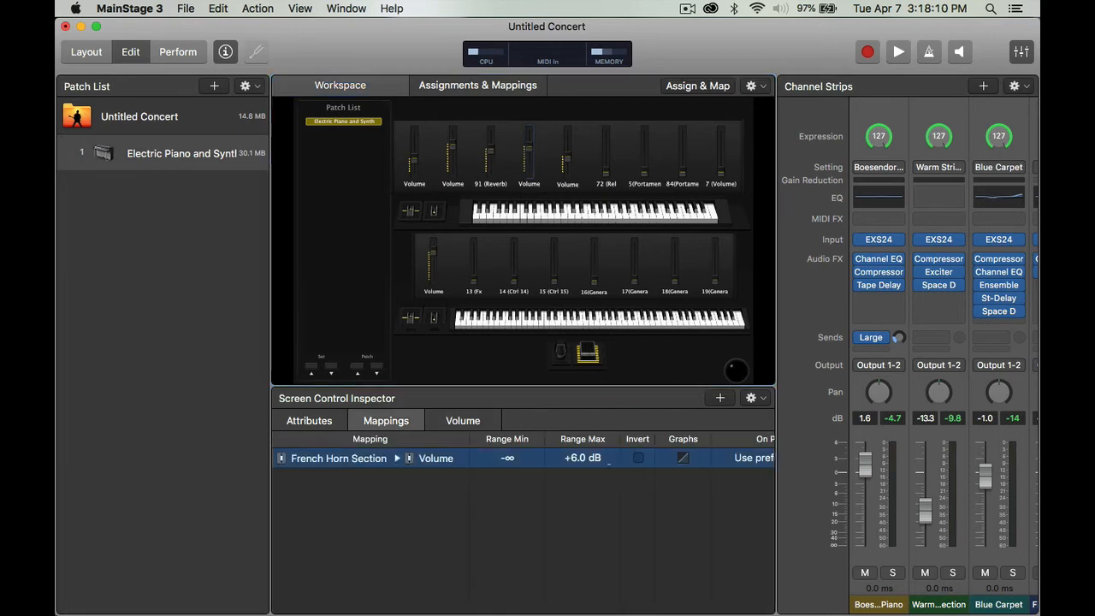
key("Delete")
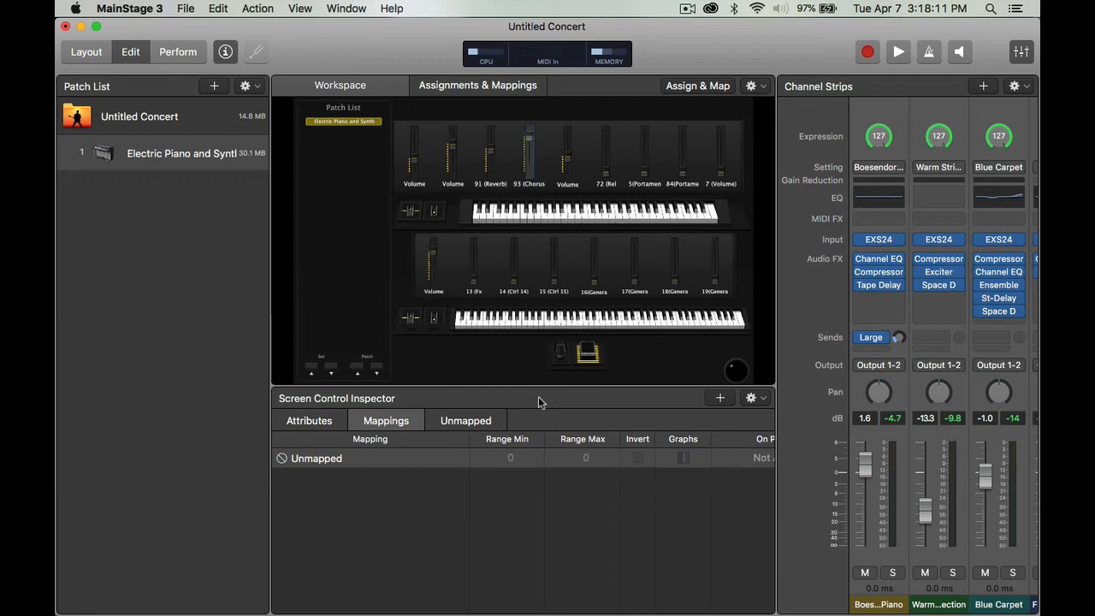
Delete the Flute Section volume mapping from the upper keyboard's fifth fader
left_click(565, 162)
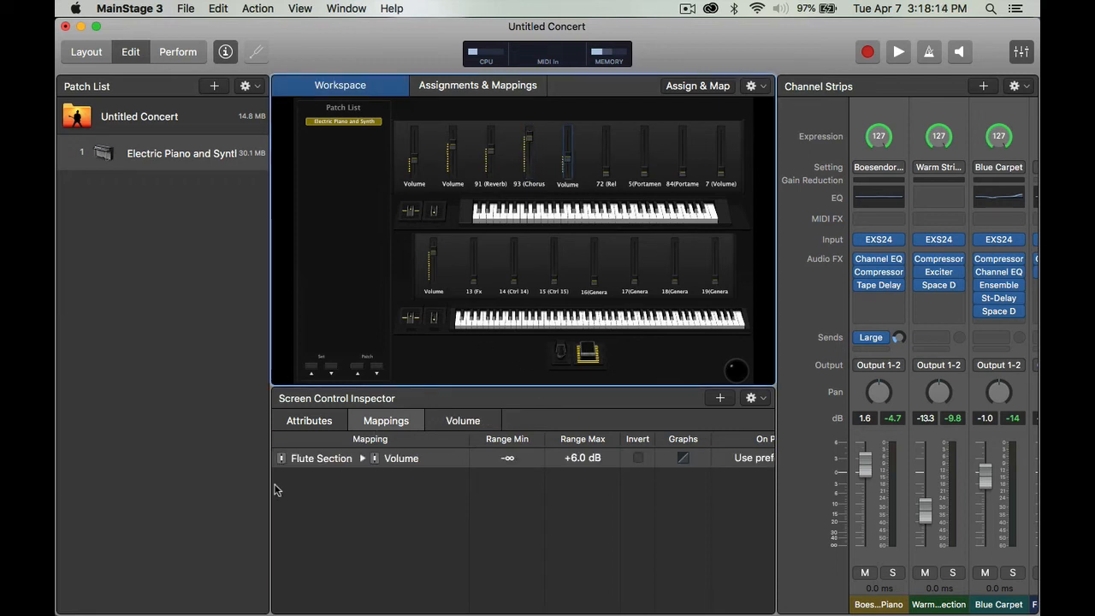
left_click(300, 462)
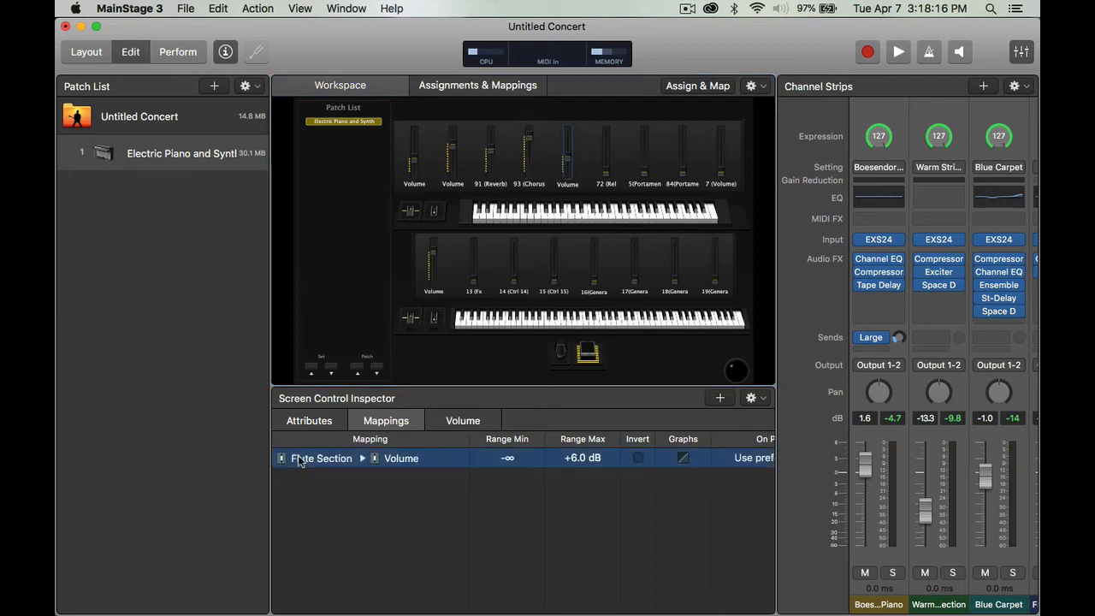
key("Delete")
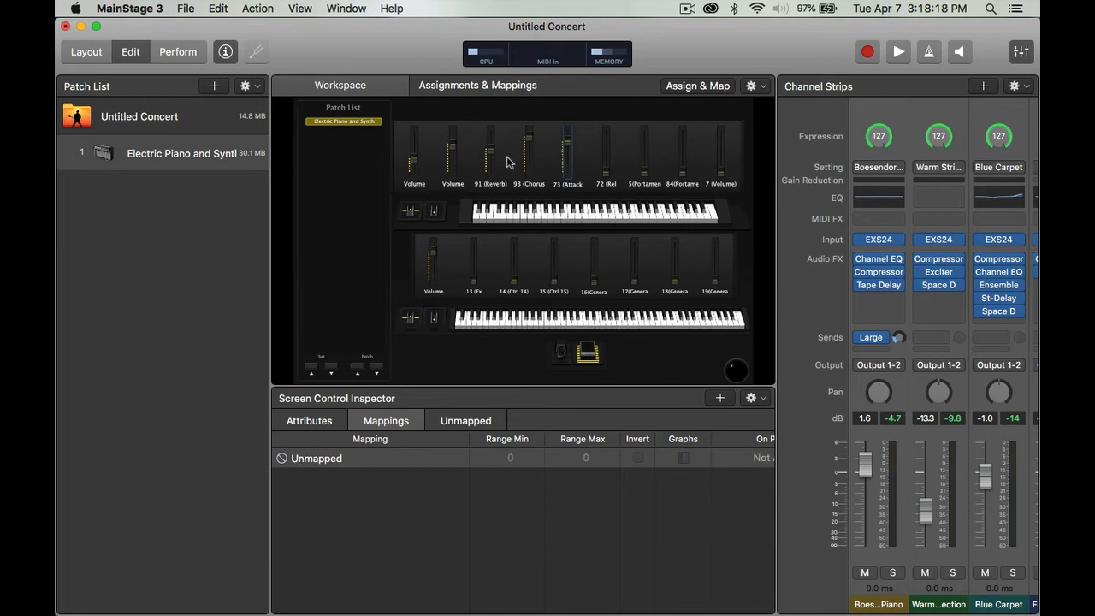
Map the upper keyboard's third fader to the volume of the French Horn Section channel strip
left_click(493, 160)
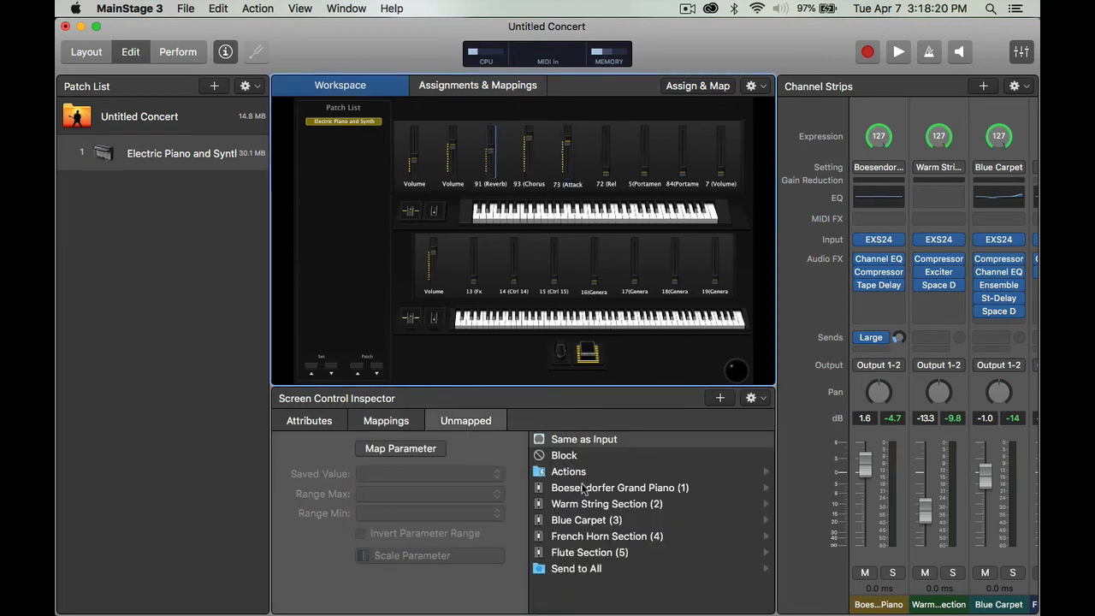
left_click(575, 535)
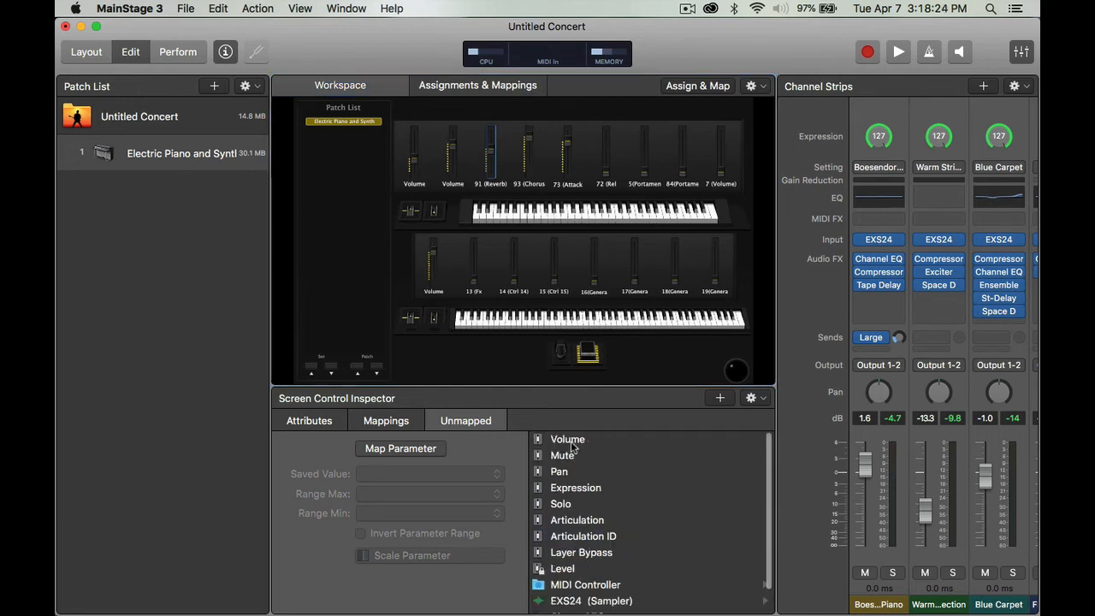
left_click(571, 441)
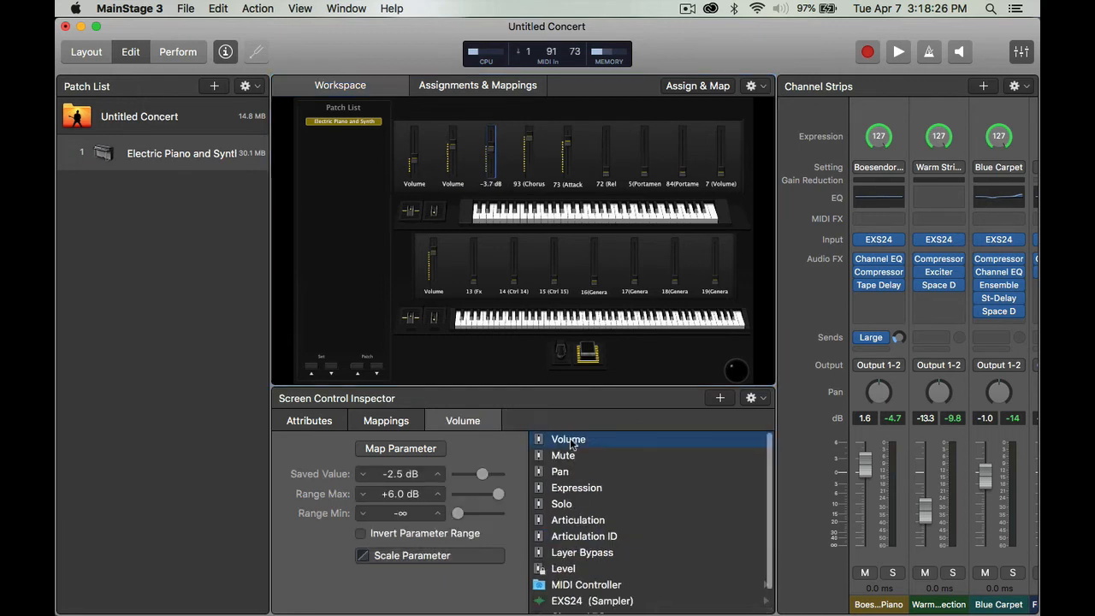
scroll(885, 550, "right", 2)
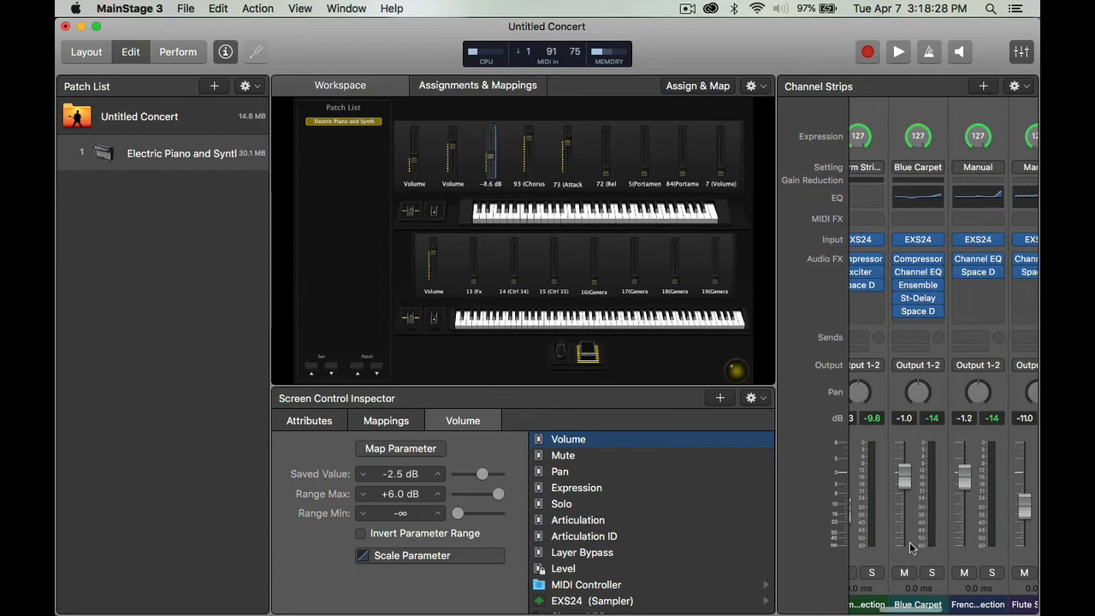
Map the upper keyboard's fourth fader to the volume of the Flute Section channel strip
left_click(531, 137)
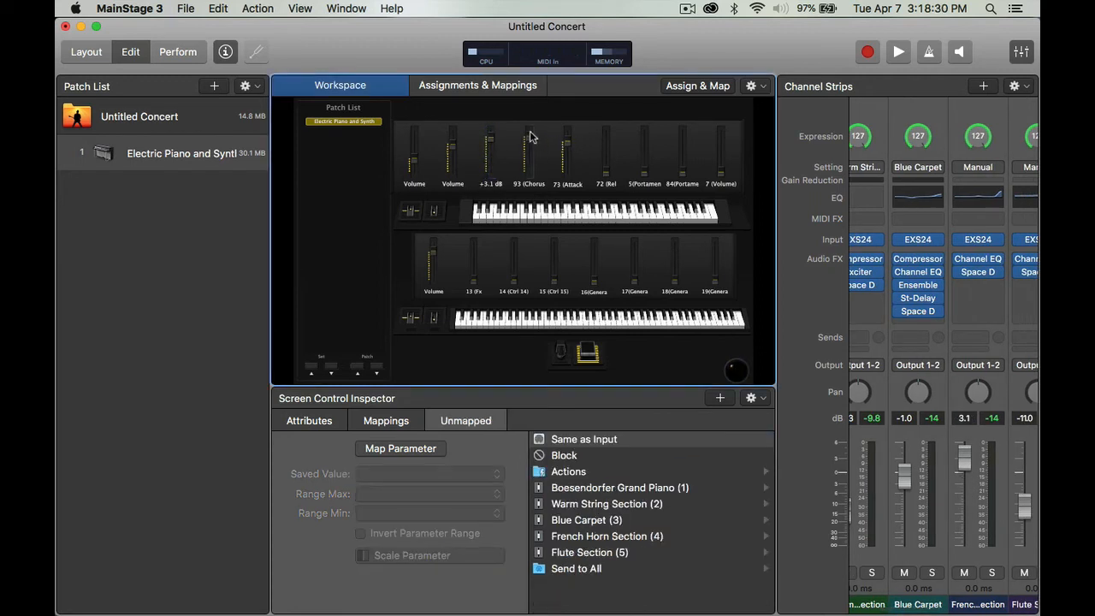
left_click(598, 554)
left_click(568, 441)
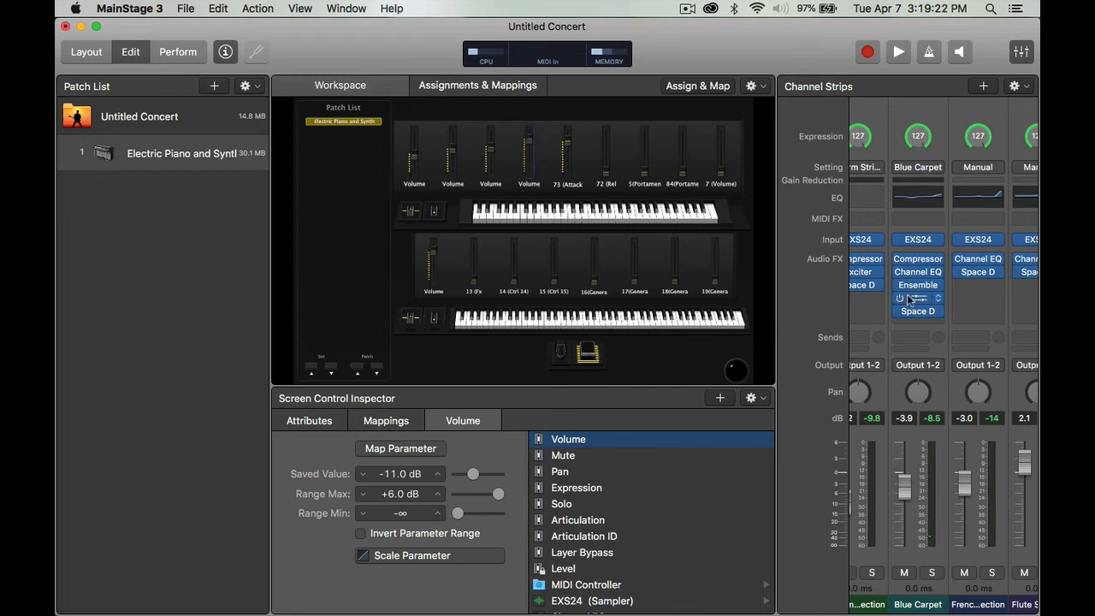
Raise the MIDI input transpose of the Flute Section channel strip to 3
scroll(993, 272, "right", 2)
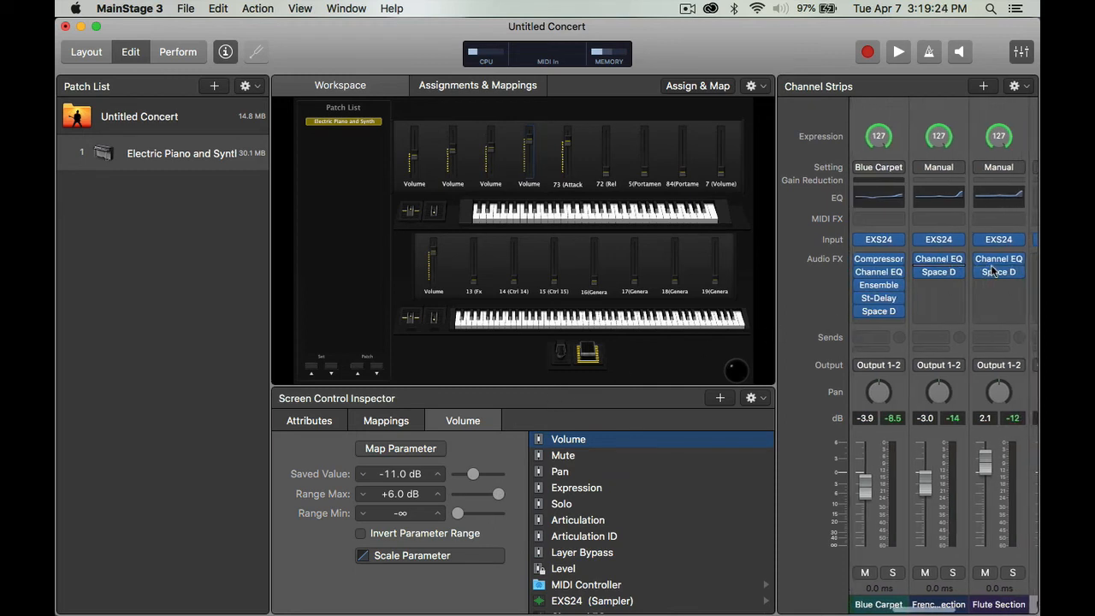
left_click(978, 117)
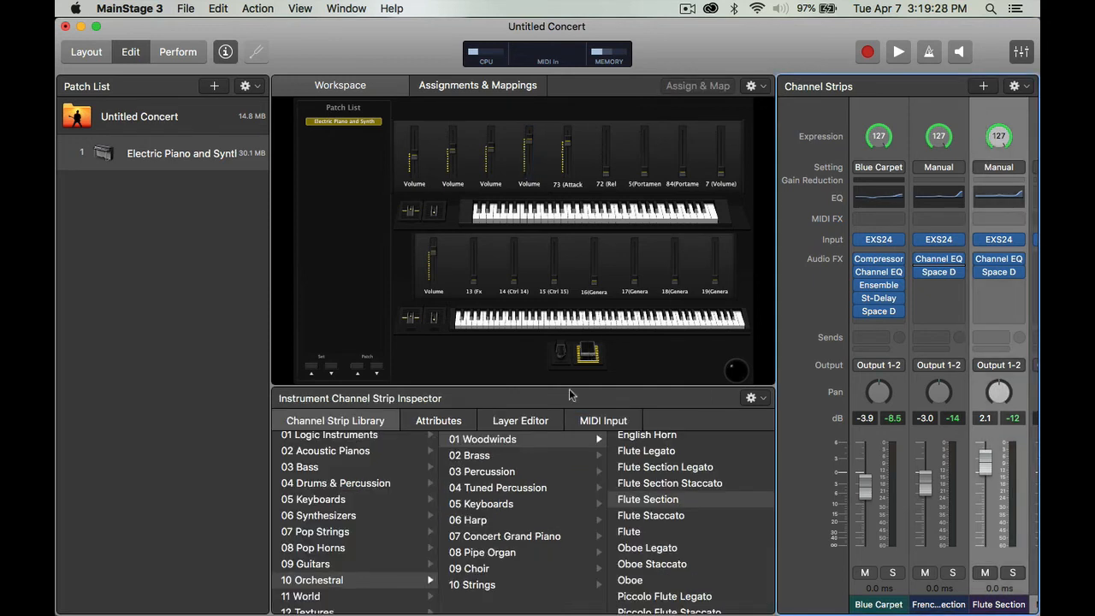
left_click(612, 422)
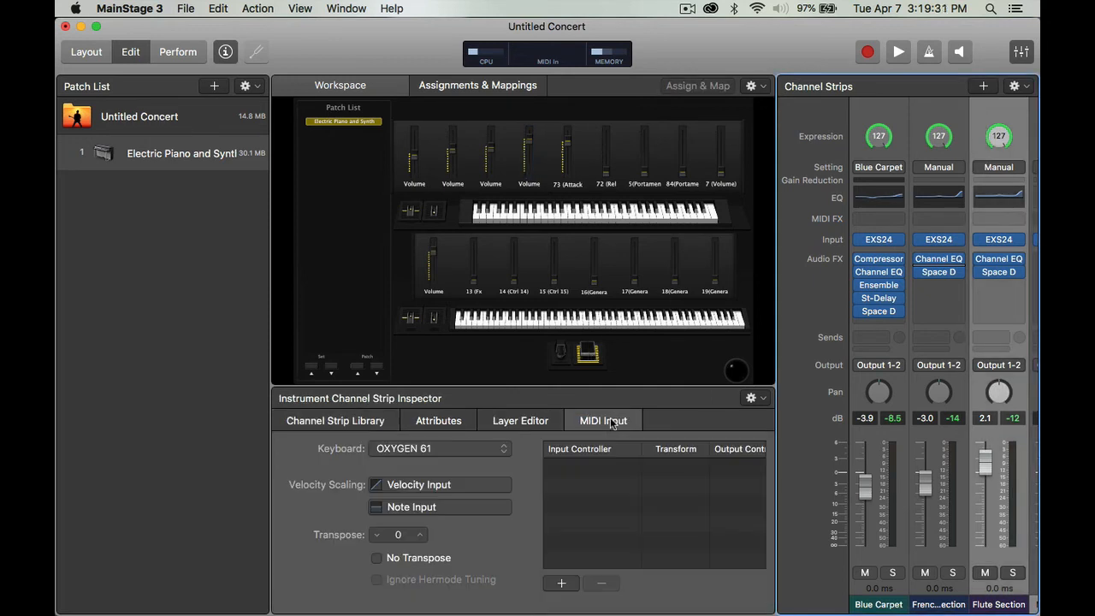
left_click(419, 535)
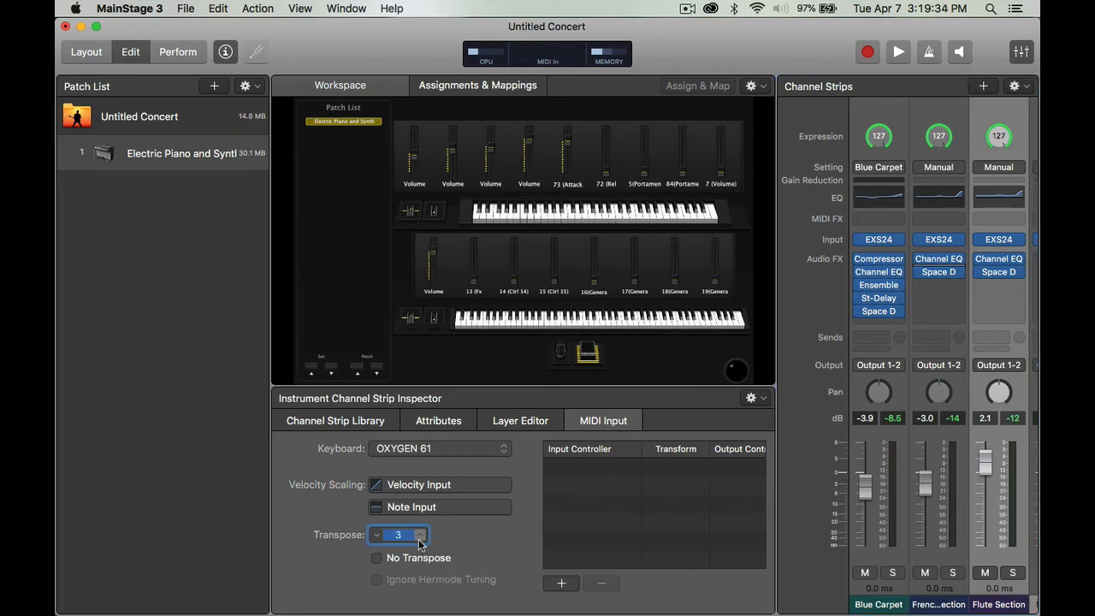